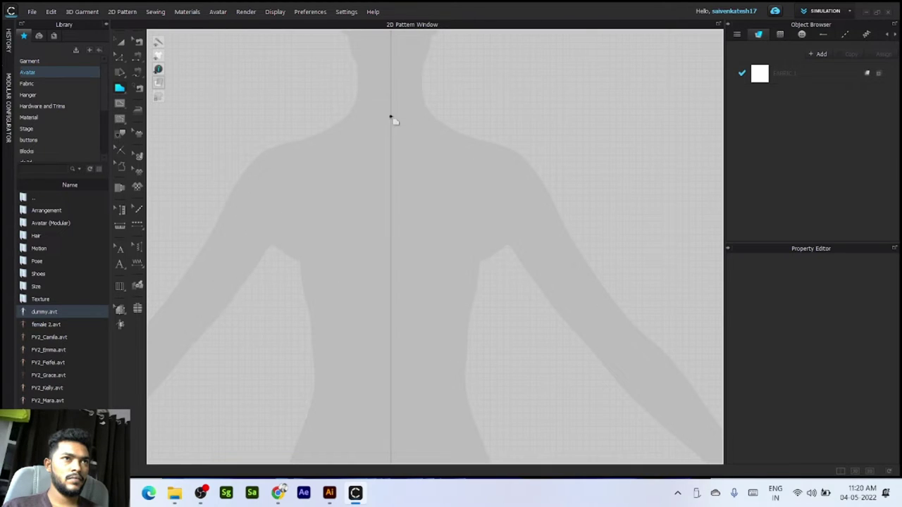
# Step: Draw the gown front outline with mirrored creation, starting with a 5.591 in neck segment and continuing through shoulder, armhole, side and flared hem
pyautogui.rightClick(297, 137)
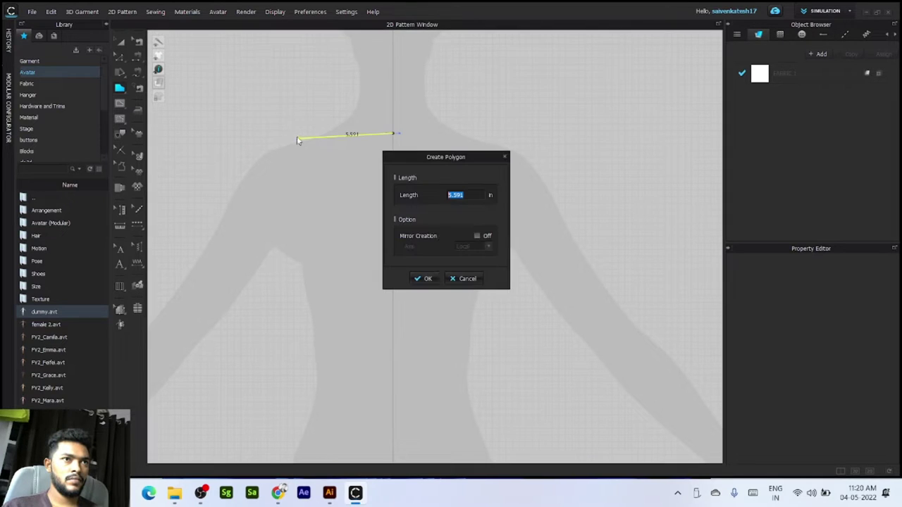
pyautogui.click(436, 281)
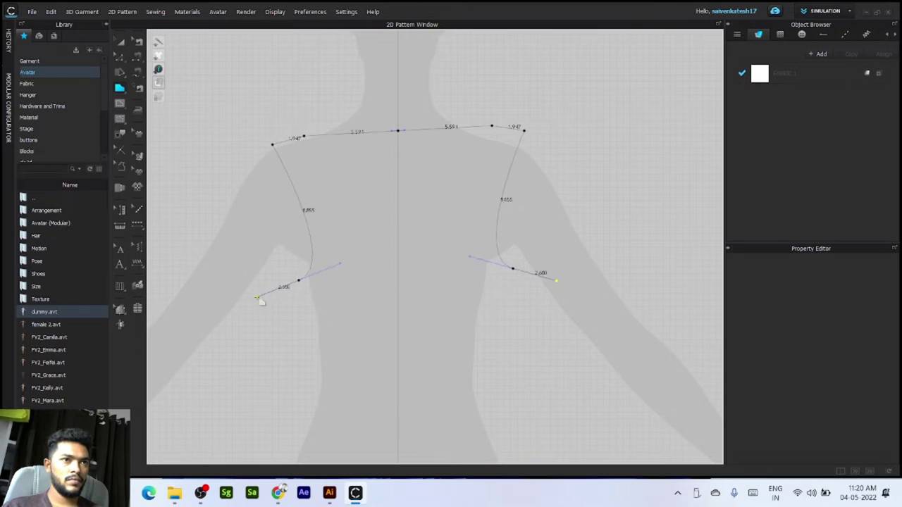
pyautogui.click(300, 281)
pyautogui.scroll(-3, 341, 273)
pyautogui.moveTo(341, 273); pyautogui.dragTo(356, 92, button='middle')
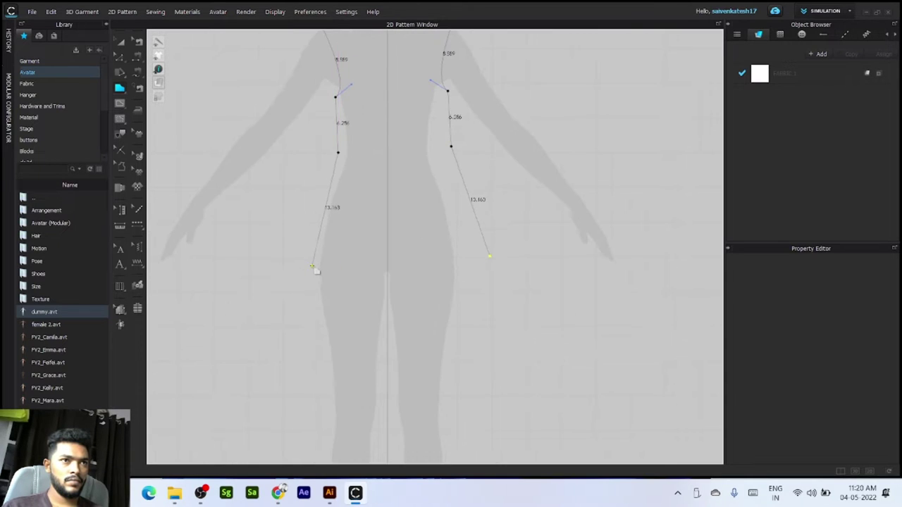
pyautogui.scroll(-3, 315, 269)
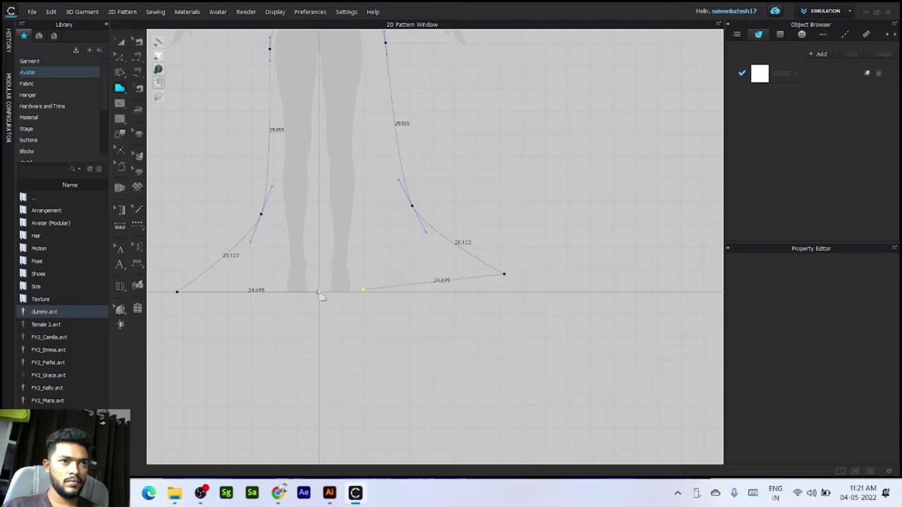
pyautogui.click(342, 291)
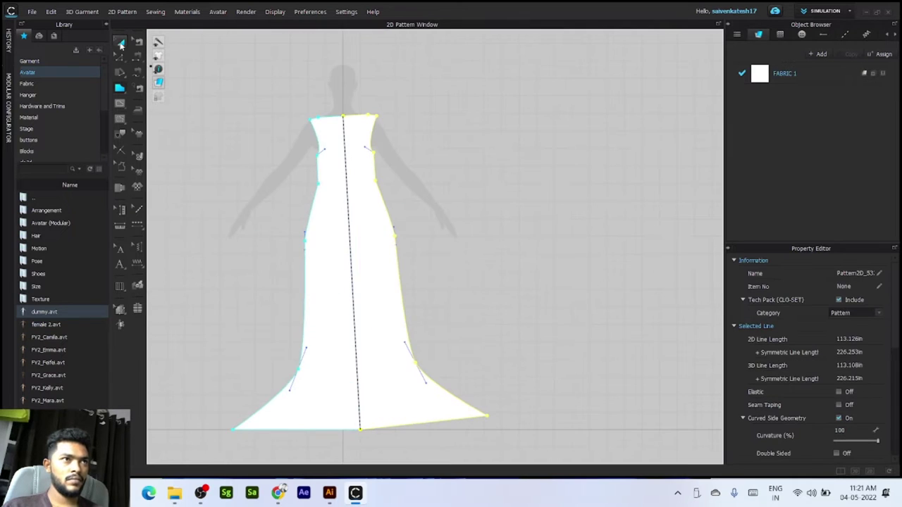
# Step: Straighten the mirrored gown pattern so its centre line is vertical and both halves are symmetric
pyautogui.hotkey('ctrl', 'z')
pyautogui.rightClick(343, 145)
pyautogui.click(372, 51)
pyautogui.scroll(2, 364, 153)
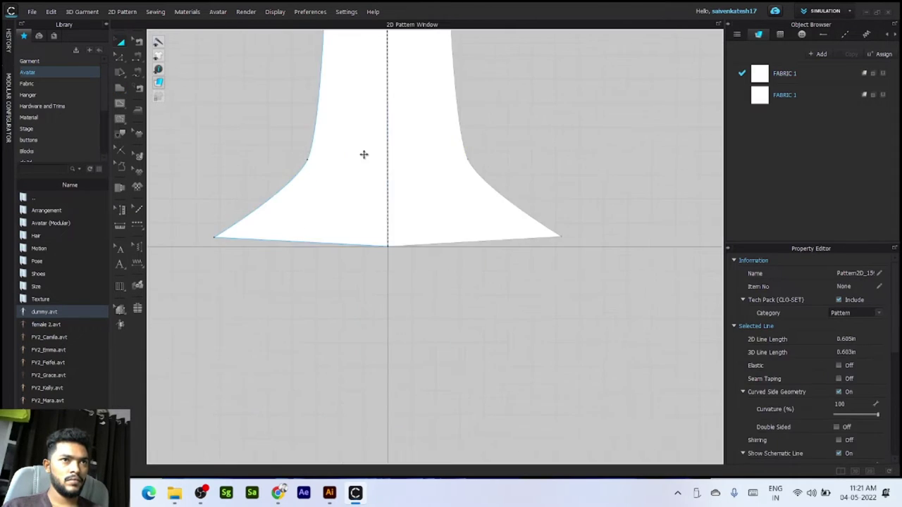
pyautogui.scroll(-2, 364, 152)
pyautogui.click(485, 139)
# Step: Copy the whole gown pattern and place a mirrored copy beside the original
pyautogui.rightClick(391, 114)
pyautogui.click(416, 156)
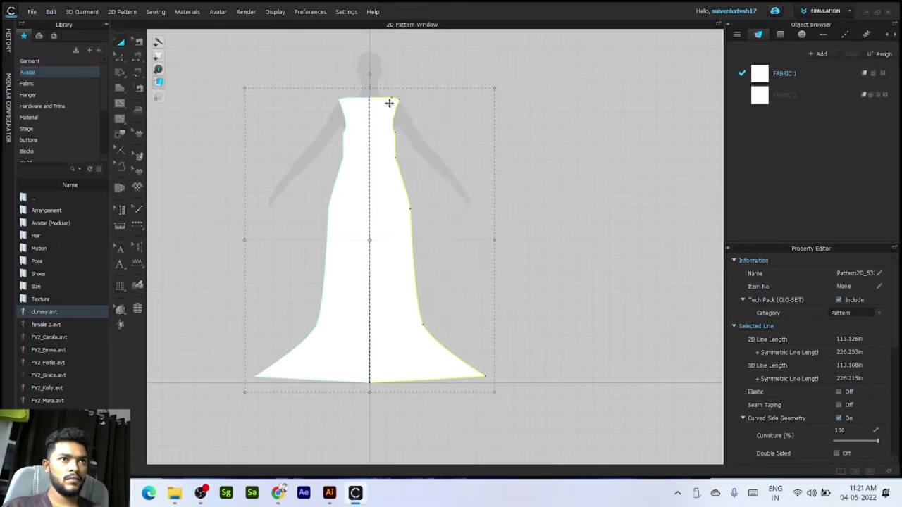
pyautogui.rightClick(388, 101)
pyautogui.click(431, 165)
pyautogui.rightClick(524, 241)
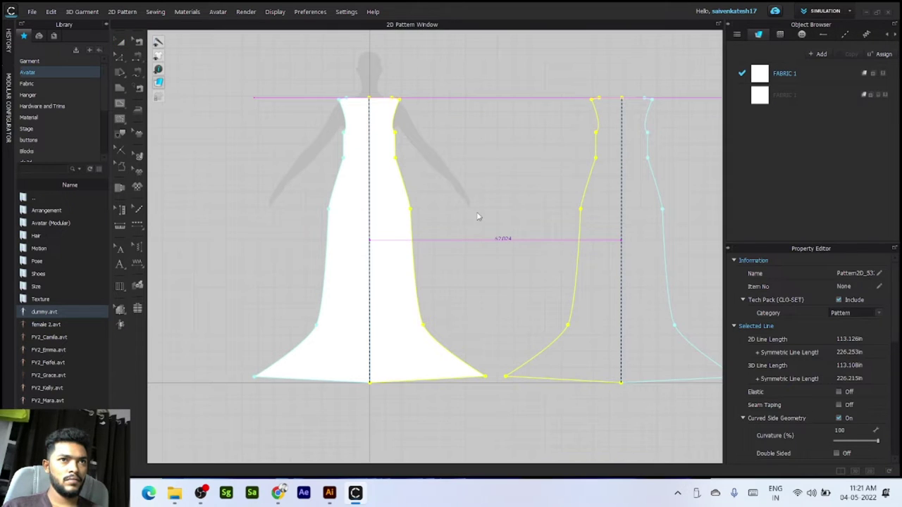
pyautogui.click(372, 195)
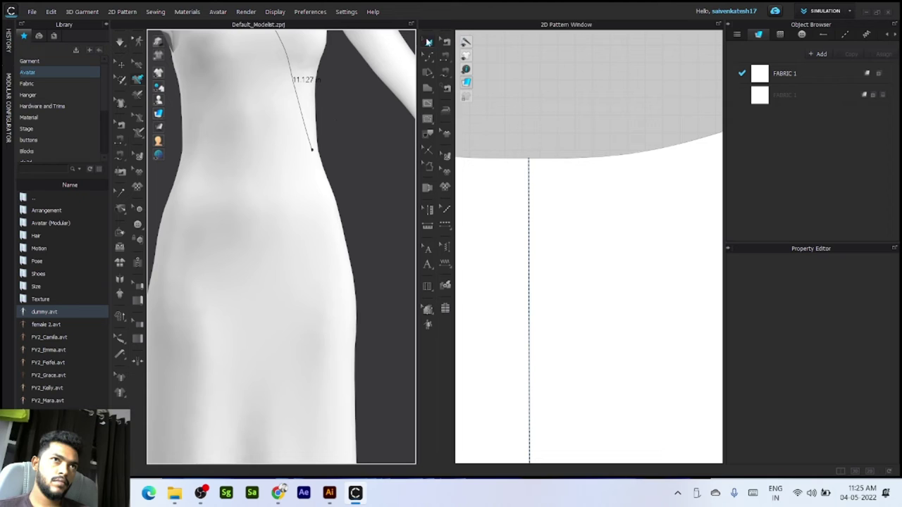
# Step: Remove the linked editing from the symmetric gown pattern with the curved back neckline
pyautogui.click(427, 41)
pyautogui.scroll(-9, 621, 157)
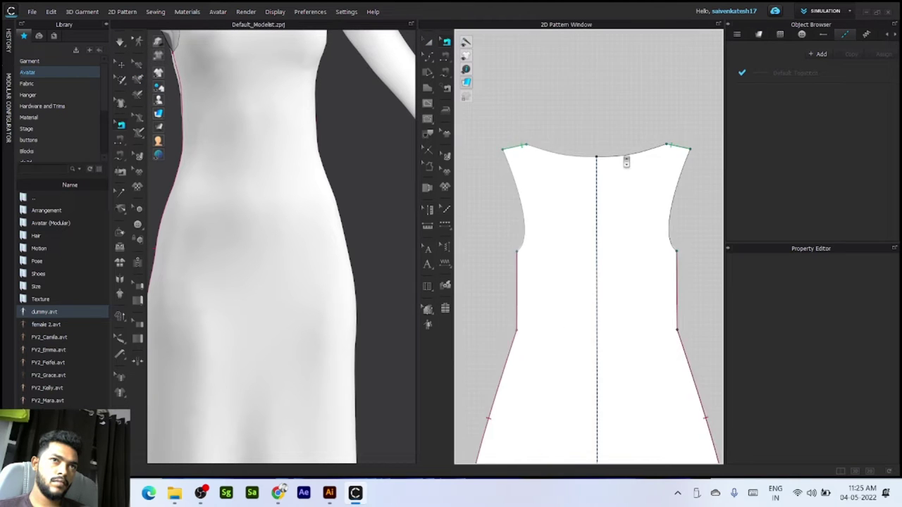
pyautogui.moveTo(623, 159); pyautogui.dragTo(588, 124, button='middle')
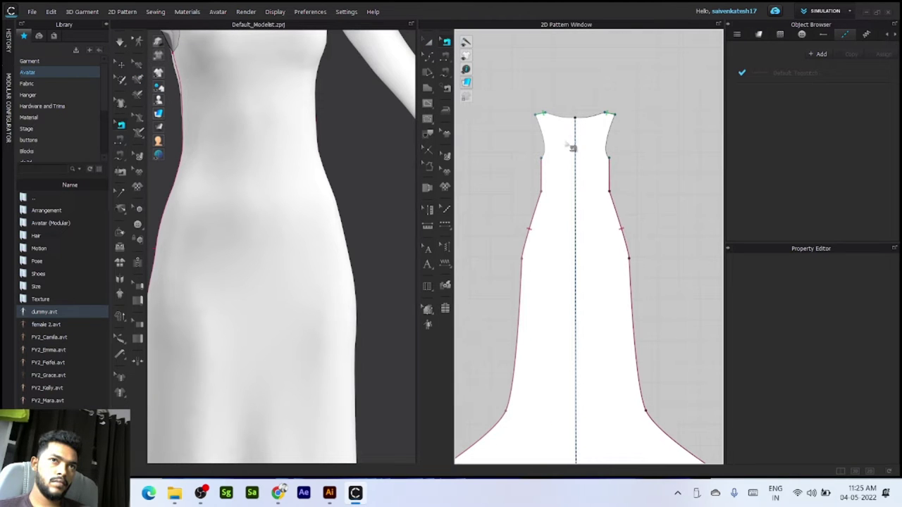
pyautogui.click(425, 43)
pyautogui.rightClick(597, 150)
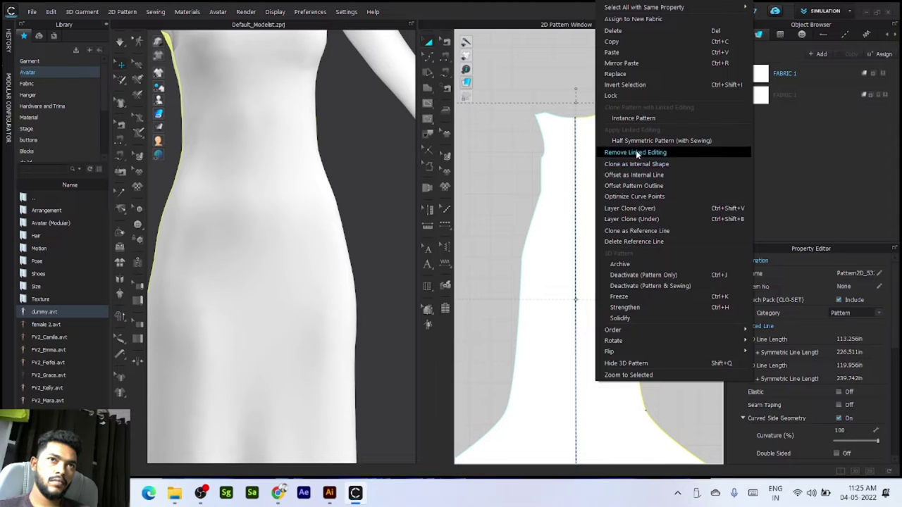
pyautogui.click(635, 151)
pyautogui.click(509, 187)
# Step: Draw a centre-front line about 5 in long on the 3D garment and an under-bust curve about 7.7 in long to one side
pyautogui.moveTo(238, 115); pyautogui.dragTo(285, 249, button='middle')
pyautogui.moveTo(285, 248); pyautogui.dragTo(258, 188, button='right')
pyautogui.scroll(2, 258, 188)
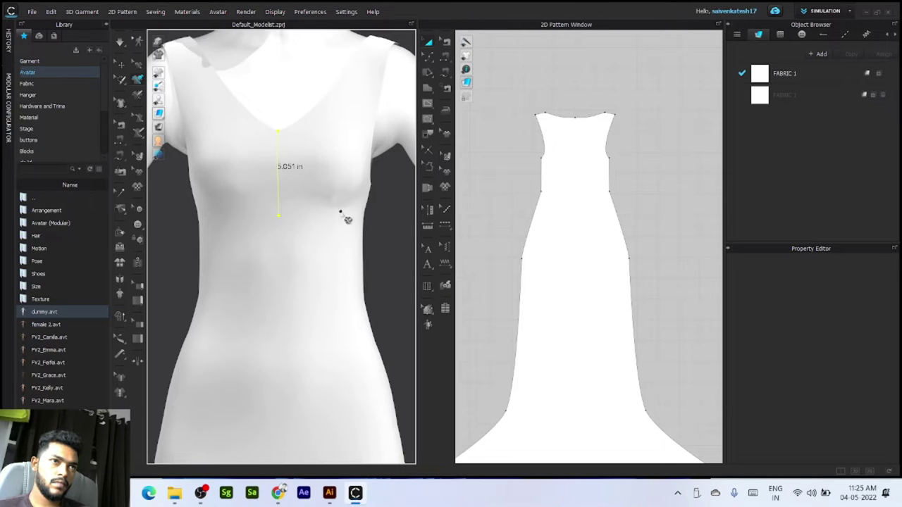
pyautogui.scroll(3, 237, 190)
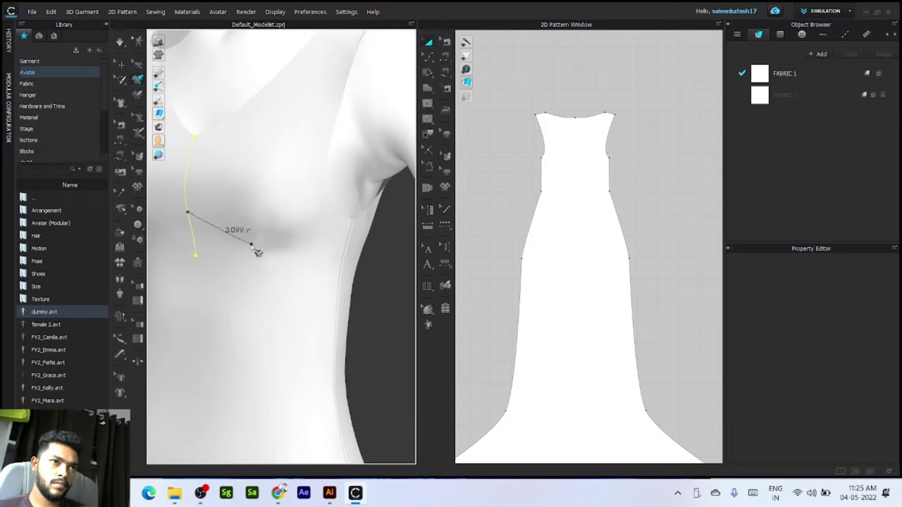
pyautogui.doubleClick(352, 220)
# Step: Draw the matching under-bust curve on the 3D garment from the centre-front line to the opposite side
pyautogui.moveTo(218, 142); pyautogui.dragTo(221, 216, button='middle')
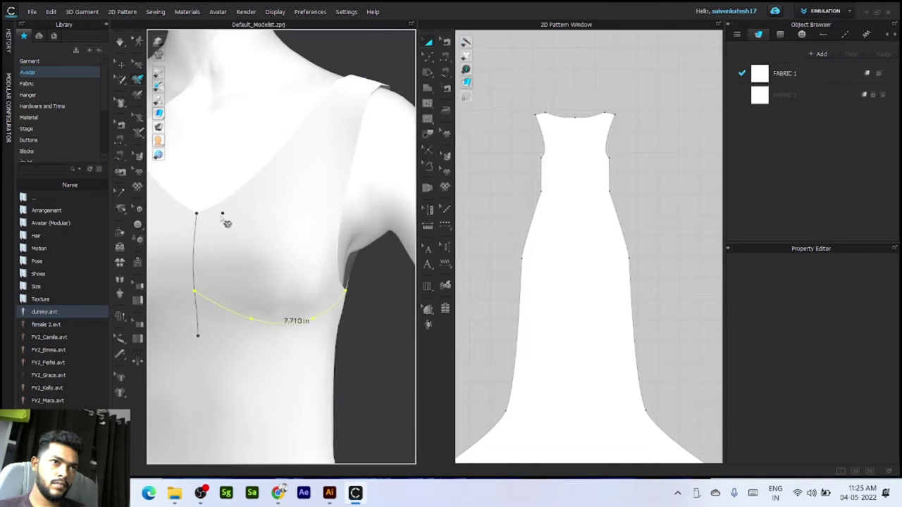
pyautogui.scroll(-1, 224, 217)
pyautogui.moveTo(221, 216); pyautogui.dragTo(317, 241, button='right')
pyautogui.click(342, 218)
pyautogui.press('Escape')
pyautogui.scroll(-1, 352, 242)
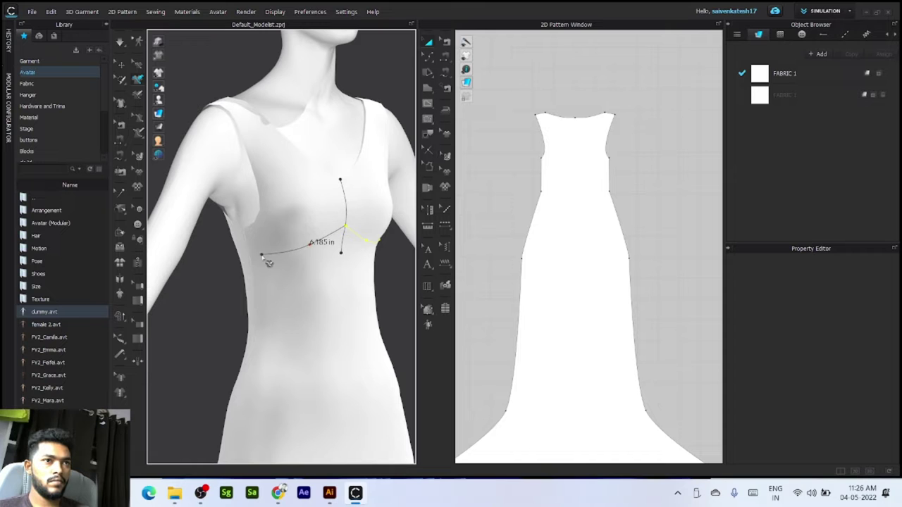
pyautogui.scroll(5, 249, 238)
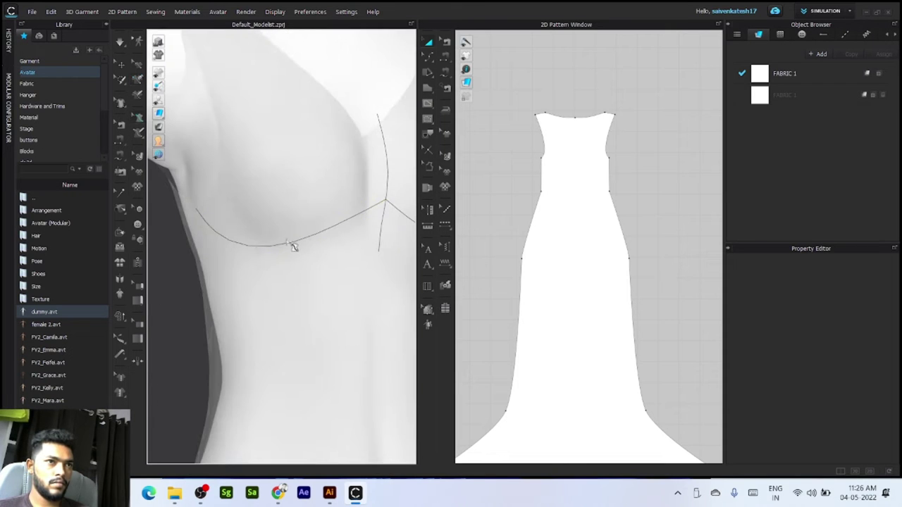
# Step: Adjust the points of the second under-bust curve near the side seam on the 3D garment
pyautogui.scroll(-5, 290, 244)
pyautogui.click(136, 69)
pyautogui.moveTo(205, 259); pyautogui.dragTo(236, 261, button='right')
pyautogui.scroll(3, 235, 262)
pyautogui.moveTo(317, 296); pyautogui.dragTo(282, 302, button='right')
pyautogui.scroll(-4, 282, 301)
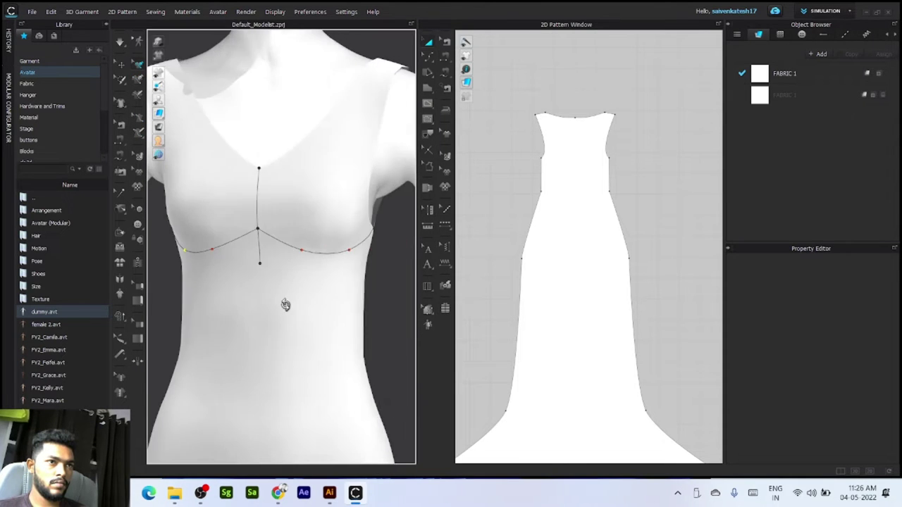
# Step: Try to trace the 3D bust lines as internal shapes and remove the linked editing from the front pattern
pyautogui.click(284, 235)
pyautogui.rightClick(275, 213)
pyautogui.click(322, 275)
pyautogui.scroll(-4, 596, 240)
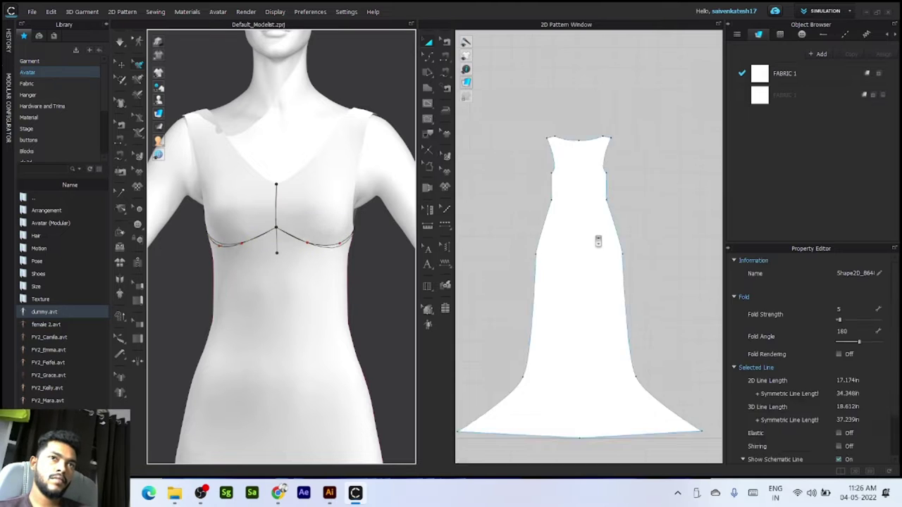
pyautogui.scroll(8, 471, 107)
pyautogui.click(529, 77)
pyautogui.rightClick(544, 205)
pyautogui.click(593, 152)
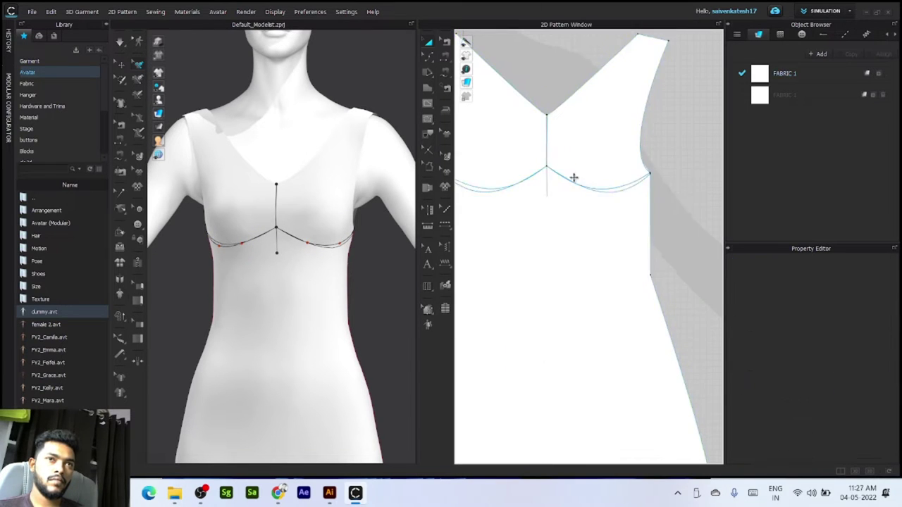
# Step: Undo the tracing of the bust lines and the unlinking of the front pattern
pyautogui.scroll(3, 573, 177)
pyautogui.click(626, 205)
pyautogui.click(612, 220)
pyautogui.hotkey('ctrl', 'z')
pyautogui.hotkey('ctrl', 'z')
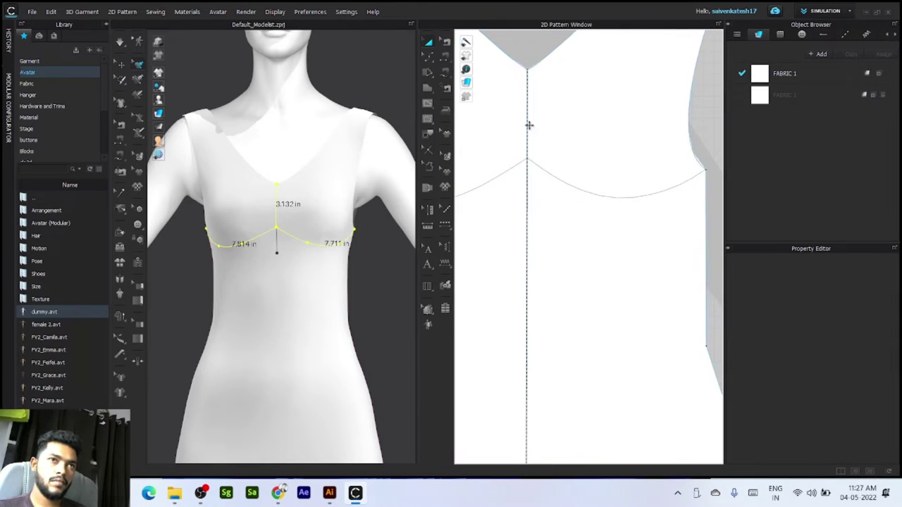
# Step: Remove linked editing from the front pattern and apply Cut & Sew to the centre-front line and both under-bust curves
pyautogui.rightClick(576, 142)
pyautogui.click(627, 153)
pyautogui.click(277, 211)
pyautogui.keyDown('shift'); pyautogui.click(285, 233); pyautogui.keyUp('shift')
pyautogui.keyDown('shift'); pyautogui.click(266, 234); pyautogui.keyUp('shift')
pyautogui.rightClick(266, 233)
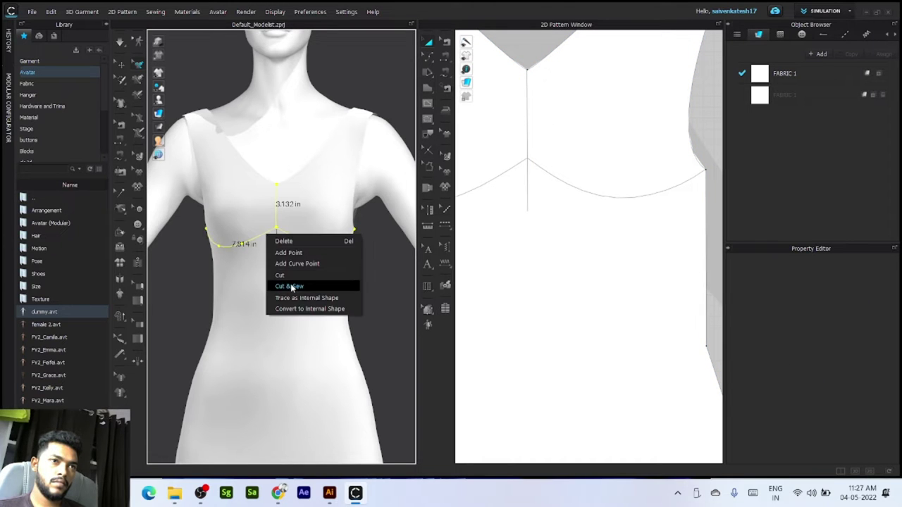
pyautogui.click(292, 287)
pyautogui.click(450, 275)
pyautogui.rightClick(289, 234)
pyautogui.click(323, 287)
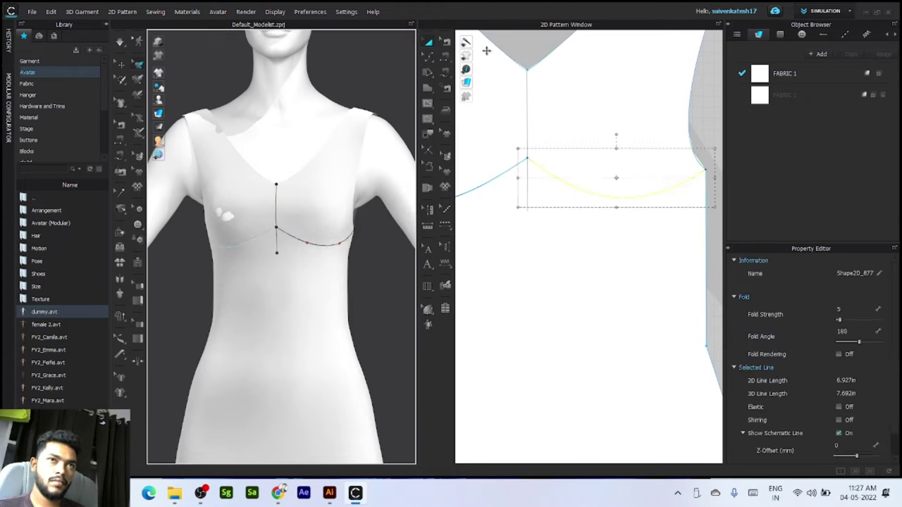
# Step: Snap the outer end of the remaining under-bust curve to the underarm edge and cut and sew along it
pyautogui.scroll(3, 691, 177)
pyautogui.moveTo(691, 176); pyautogui.dragTo(620, 183, button='middle')
pyautogui.scroll(6, 643, 173)
pyautogui.click(669, 165)
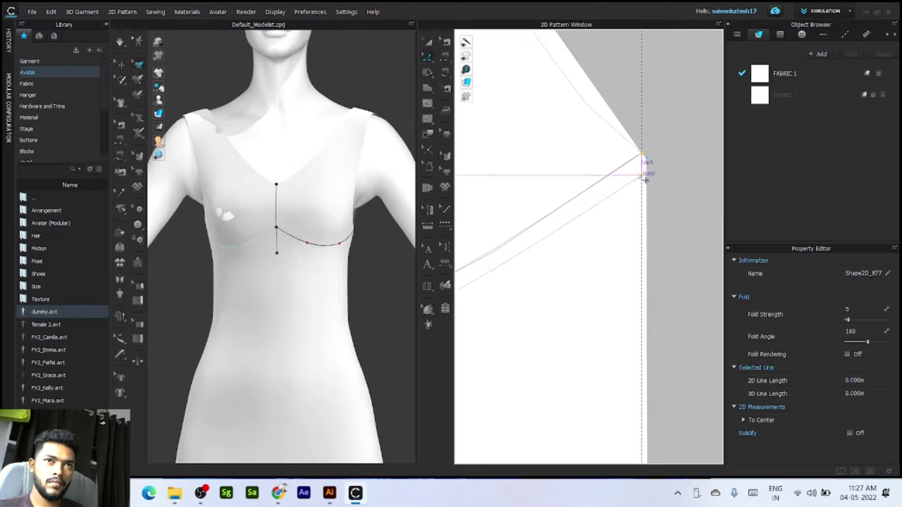
pyautogui.moveTo(645, 180); pyautogui.dragTo(646, 177)
pyautogui.click(683, 220)
pyautogui.scroll(-8, 684, 221)
pyautogui.scroll(5, 580, 186)
# Step: Cut and sew the front bodice along the centre-front line up to the V-neckline point, and simulate the garment
pyautogui.rightClick(275, 203)
pyautogui.click(305, 249)
pyautogui.scroll(-2, 574, 211)
pyautogui.scroll(5, 573, 150)
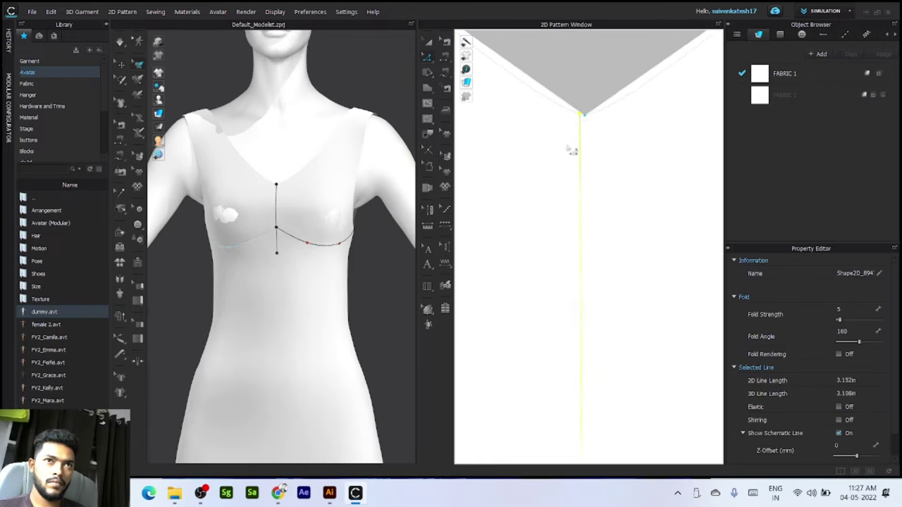
pyautogui.scroll(-8, 585, 122)
pyautogui.scroll(8, 589, 330)
pyautogui.rightClick(592, 106)
pyautogui.click(623, 247)
pyautogui.scroll(-12, 603, 314)
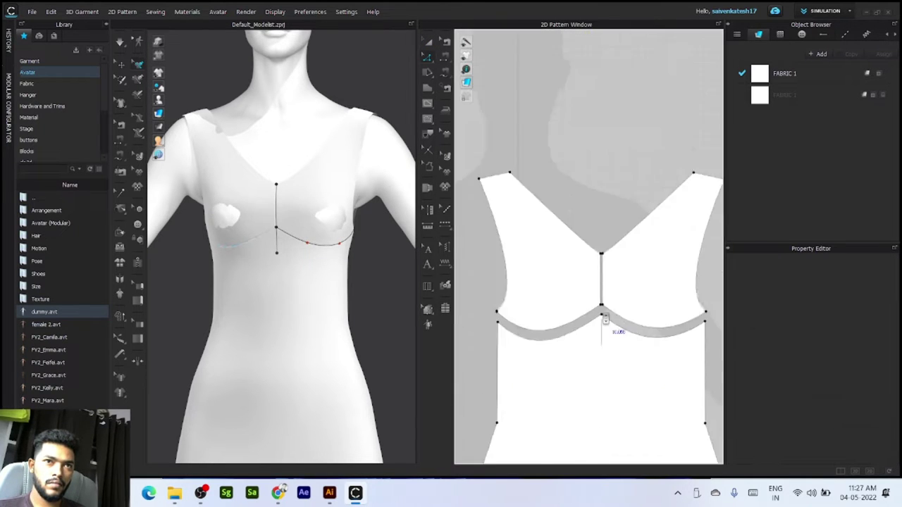
pyautogui.press('space')
# Step: Draw a line across the back of the 3D garment at under-bust height, from one side seam to the other
pyautogui.click(429, 43)
pyautogui.scroll(-5, 278, 207)
pyautogui.moveTo(277, 207); pyautogui.dragTo(301, 328, button='right')
pyautogui.scroll(2, 343, 216)
pyautogui.scroll(3, 248, 233)
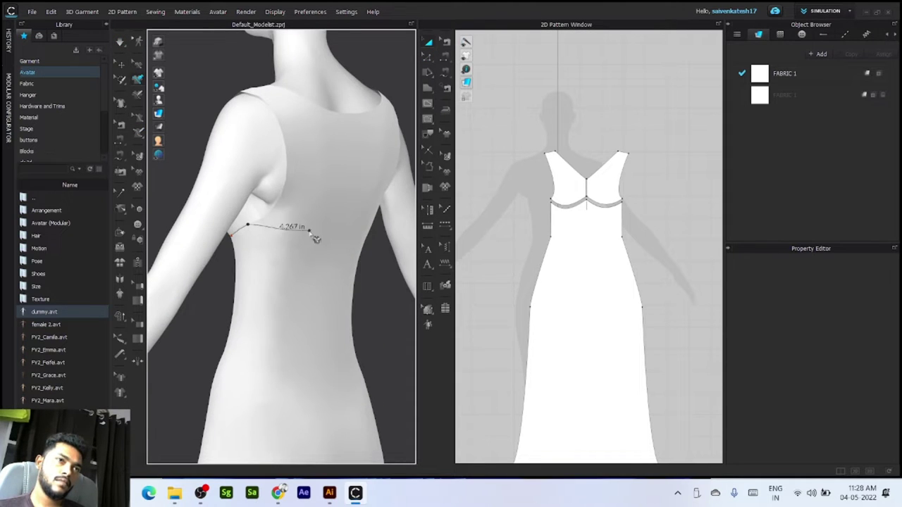
pyautogui.moveTo(310, 232); pyautogui.dragTo(276, 232, button='right')
pyautogui.click(271, 229)
pyautogui.moveTo(352, 226); pyautogui.dragTo(321, 222, button='right')
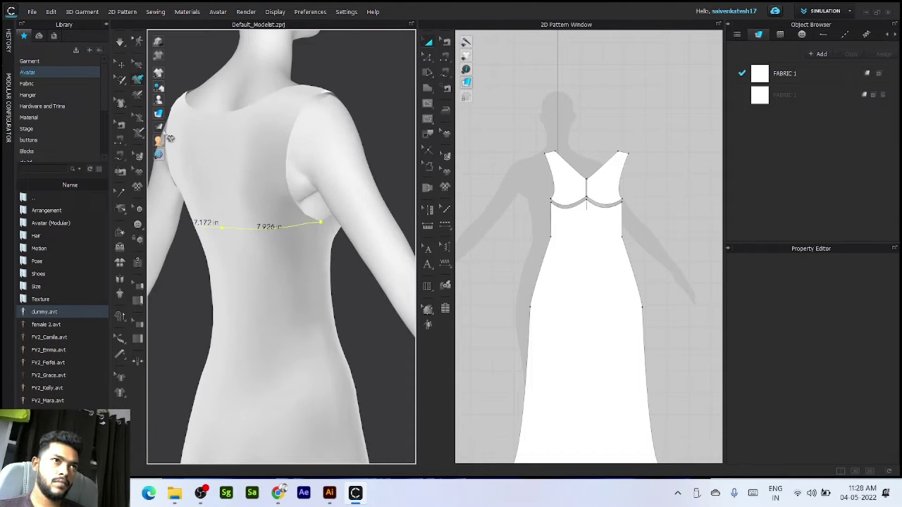
# Step: Convert the back line to an internal shape and level its points, aligning the end with the underarm corner
pyautogui.rightClick(276, 227)
pyautogui.click(338, 301)
pyautogui.scroll(4, 569, 227)
pyautogui.click(428, 57)
pyautogui.moveTo(569, 217); pyautogui.dragTo(569, 228)
pyautogui.scroll(6, 598, 253)
pyautogui.moveTo(599, 260); pyautogui.dragTo(599, 251)
pyautogui.scroll(-5, 599, 253)
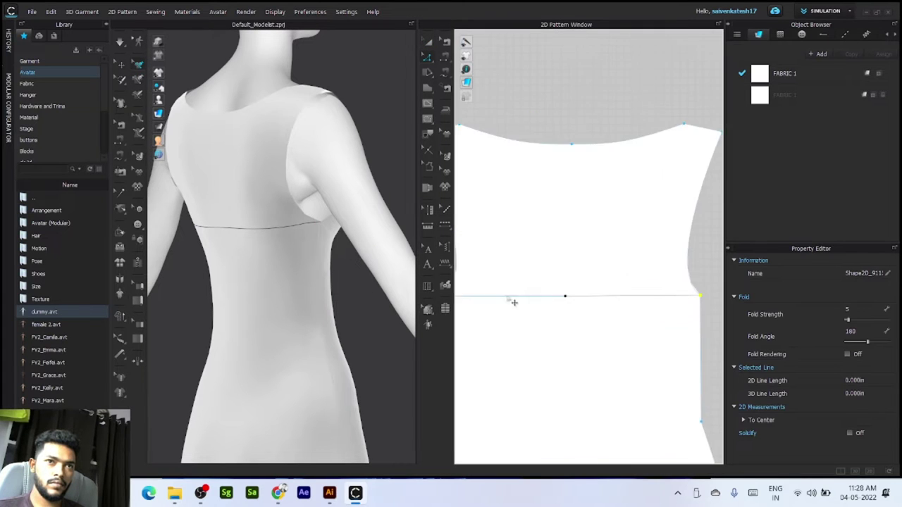
# Step: Cut and sew the back pattern along the levelled under-bust line
pyautogui.scroll(5, 513, 302)
pyautogui.rightClick(636, 298)
pyautogui.click(669, 222)
pyautogui.scroll(-8, 592, 282)
# Step: Make the second FABRIC 1 entry the current fabric and clear the pattern selection
pyautogui.click(784, 95)
pyautogui.scroll(-4, 620, 185)
pyautogui.click(427, 42)
pyautogui.click(542, 263)
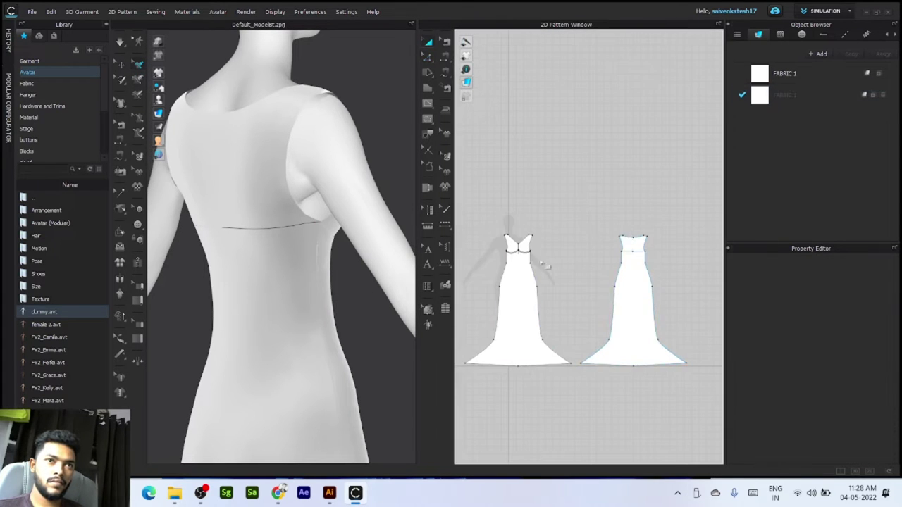
# Step: Draw a curved internal line about 8.3 in long over one front bust cup, from the V-neckline point to the underarm corner
pyautogui.scroll(5, 515, 248)
pyautogui.moveTo(363, 220); pyautogui.dragTo(238, 216, button='right')
pyautogui.moveTo(238, 215); pyautogui.dragTo(248, 275, button='middle')
pyautogui.scroll(5, 479, 246)
pyautogui.click(427, 103)
pyautogui.scroll(5, 627, 224)
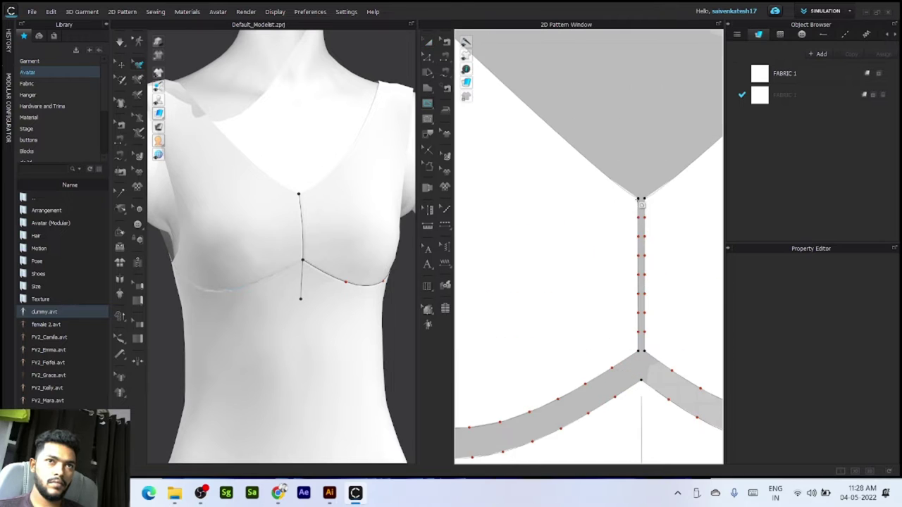
pyautogui.scroll(-3, 641, 205)
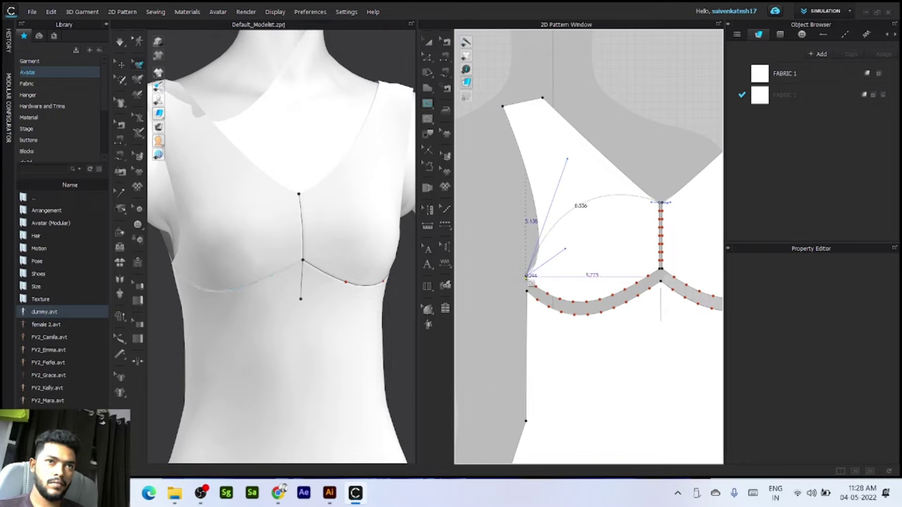
pyautogui.doubleClick(526, 277)
# Step: Cut and sew the front bodice piece along the curved upper cup line
pyautogui.rightClick(607, 205)
pyautogui.click(600, 201)
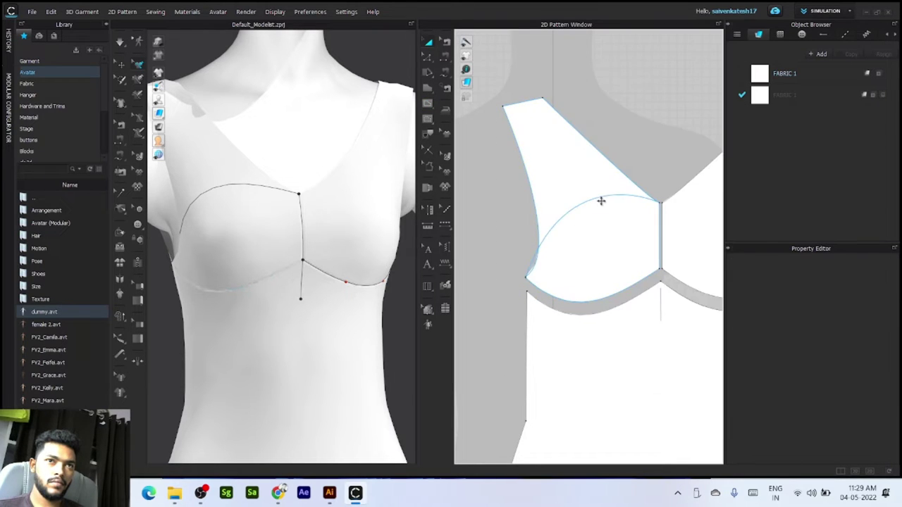
pyautogui.rightClick(598, 197)
pyautogui.click(644, 346)
# Step: Examine the seams joining the front cup, upper bodice and under-bust pieces in both views
pyautogui.moveTo(697, 278); pyautogui.dragTo(584, 249, button='middle')
pyautogui.scroll(-3, 583, 250)
pyautogui.scroll(4, 579, 240)
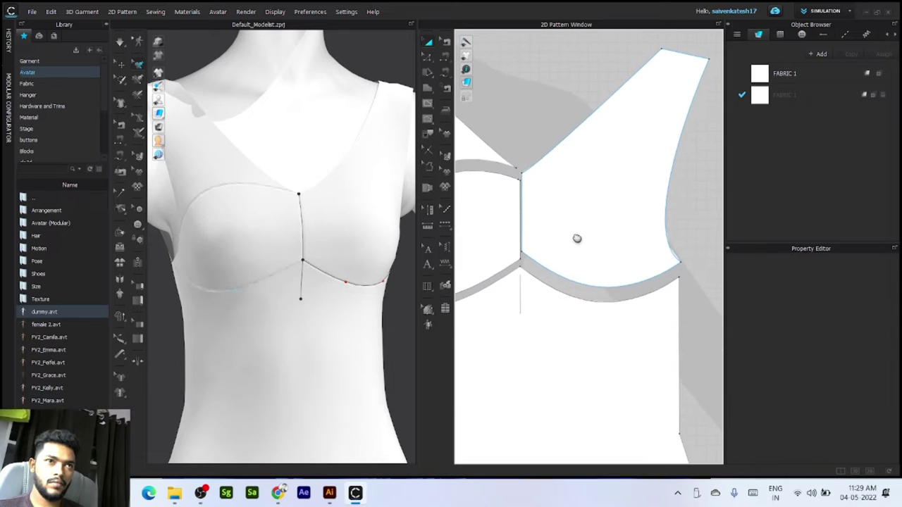
pyautogui.scroll(-2, 579, 239)
pyautogui.click(446, 74)
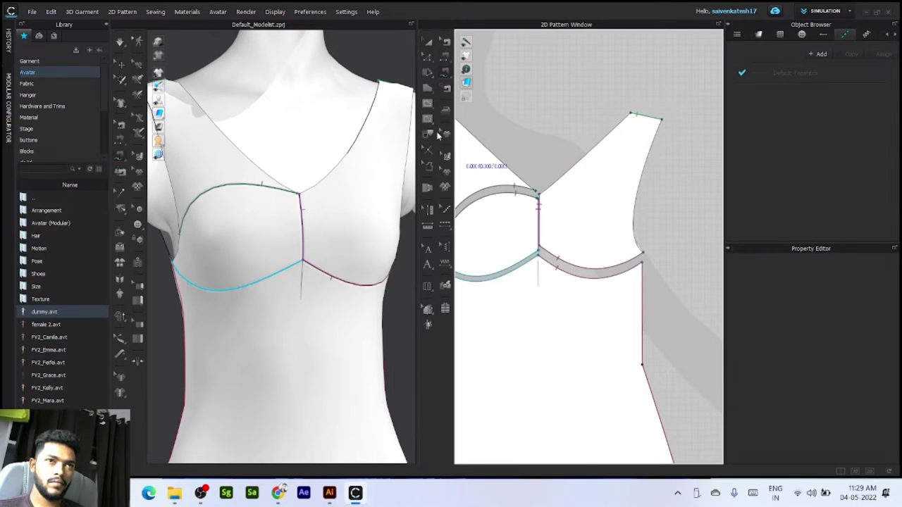
pyautogui.click(427, 106)
pyautogui.scroll(-2, 336, 211)
pyautogui.moveTo(344, 274)
pyautogui.mouseDown(button='right')
pyautogui.moveTo(193, 275)
pyautogui.moveTo(319, 289)
pyautogui.mouseUp(button='right')
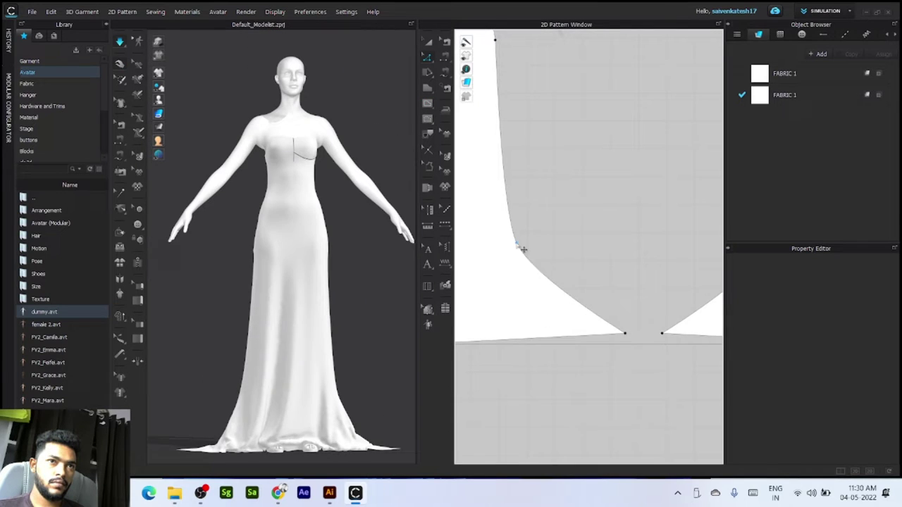
# Step: Convert the flare corner points on both side seams of the front skirt to curve points
pyautogui.rightClick(467, 243)
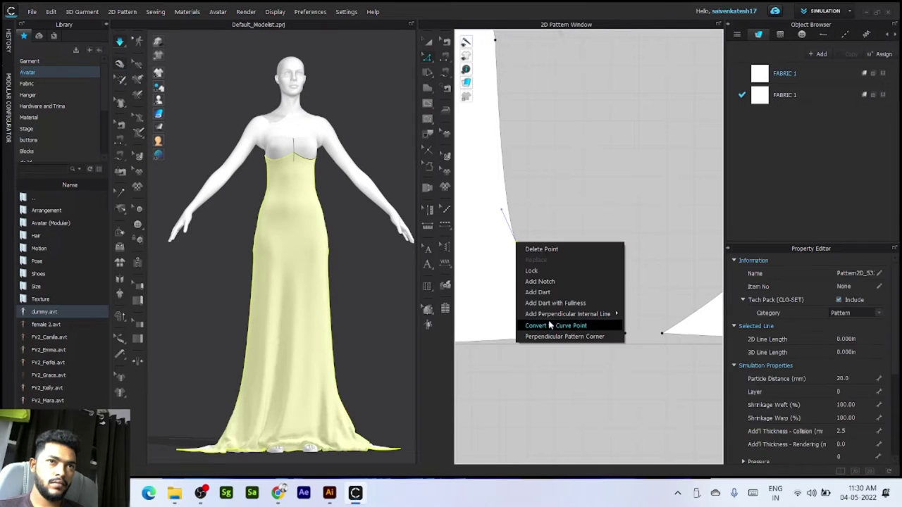
pyautogui.scroll(-2, 550, 226)
pyautogui.rightClick(543, 221)
pyautogui.click(569, 317)
pyautogui.click(570, 317)
# Step: Delete all curve points from both lower side seams of the front skirt
pyautogui.rightClick(548, 189)
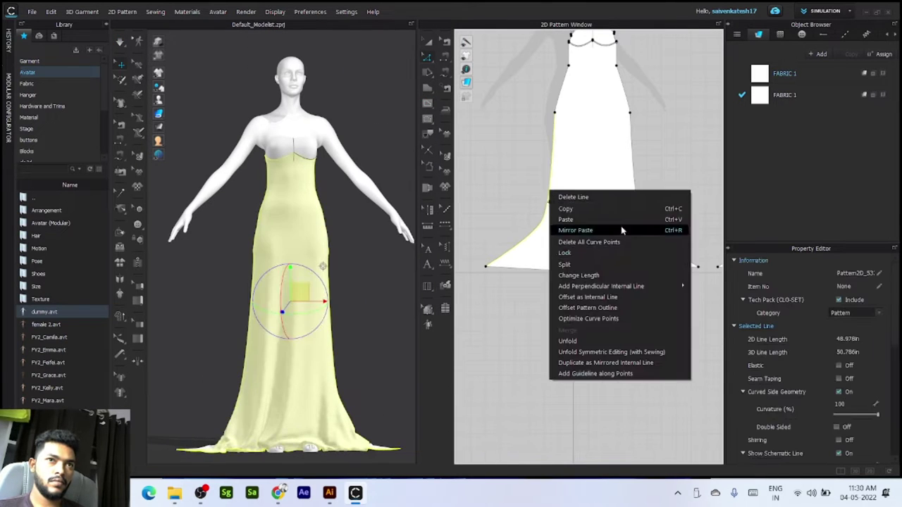
pyautogui.click(617, 241)
pyautogui.rightClick(633, 167)
pyautogui.click(700, 219)
pyautogui.click(678, 174)
# Step: Bend both lower side seams of the front skirt inward into smooth curves about 47.3 in and 46.6 in long
pyautogui.scroll(2, 650, 178)
pyautogui.moveTo(650, 178); pyautogui.dragTo(607, 201, button='middle')
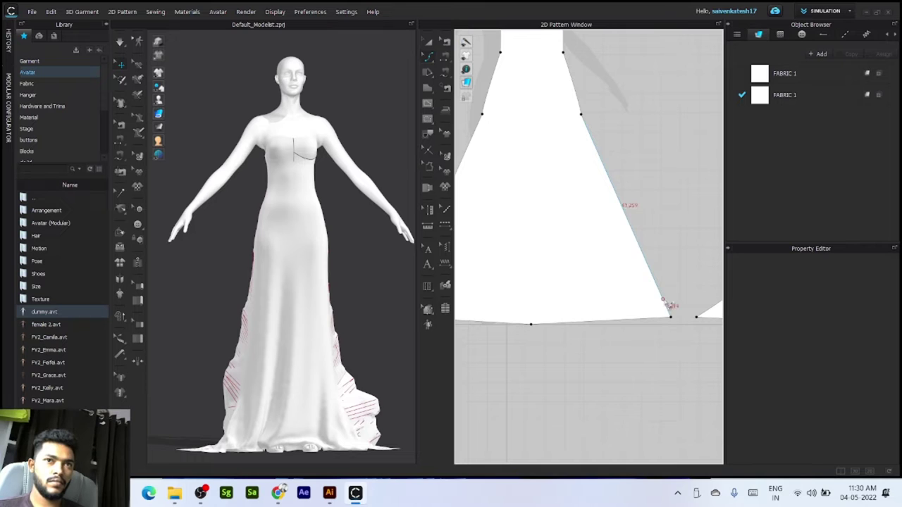
pyautogui.click(614, 226)
pyautogui.moveTo(608, 236); pyautogui.dragTo(608, 236)
pyautogui.moveTo(546, 217); pyautogui.dragTo(584, 243, button='middle')
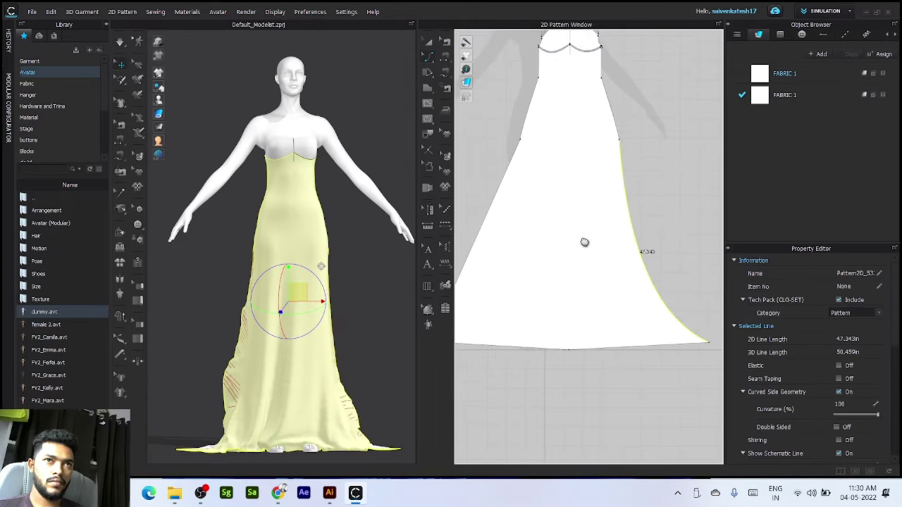
pyautogui.moveTo(496, 258); pyautogui.dragTo(496, 258)
# Step: Delete the flare points on both side seams of the back skirt
pyautogui.scroll(-4, 620, 211)
pyautogui.moveTo(629, 209); pyautogui.dragTo(506, 211, button='middle')
pyautogui.press('v')
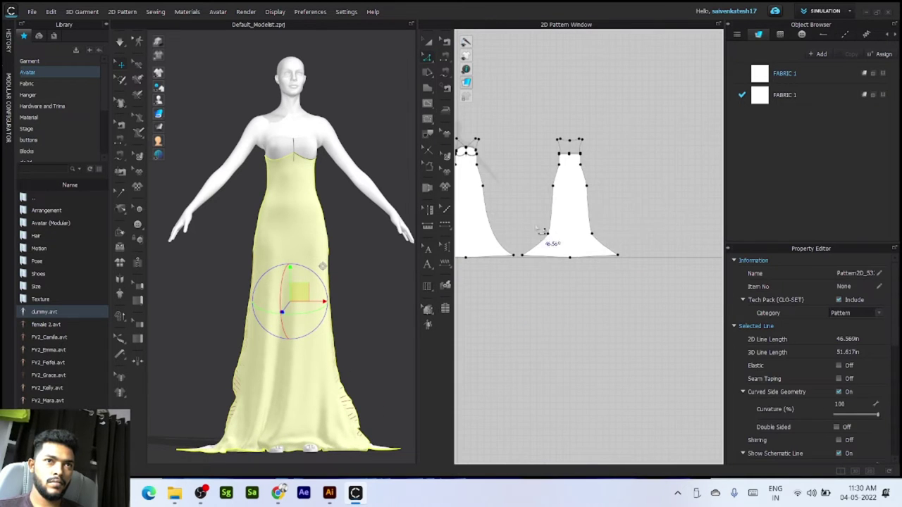
pyautogui.moveTo(521, 213); pyautogui.dragTo(597, 247)
pyautogui.press('Delete')
# Step: Bend both lower side seams of the back skirt inward into smooth curves about 46.5 in and 46.7 in long
pyautogui.scroll(3, 605, 227)
pyautogui.click(610, 232)
pyautogui.moveTo(467, 222); pyautogui.dragTo(516, 241, button='middle')
pyautogui.moveTo(513, 262); pyautogui.dragTo(513, 263)
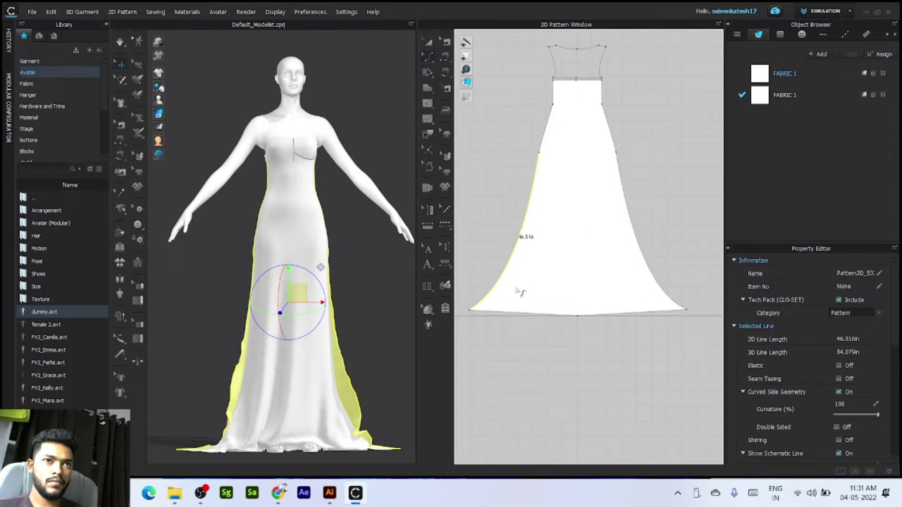
# Step: Clear the selection and simulate the gown to drape the reshaped side seams
pyautogui.press('a')
pyautogui.click(564, 376)
pyautogui.scroll(3, 302, 265)
pyautogui.press('space')
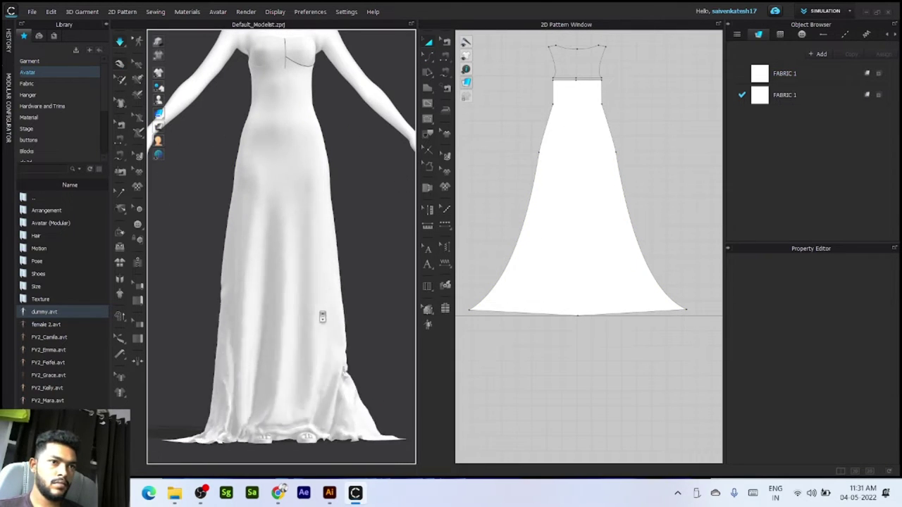
pyautogui.scroll(-3, 322, 316)
pyautogui.moveTo(322, 318); pyautogui.dragTo(254, 351, button='right')
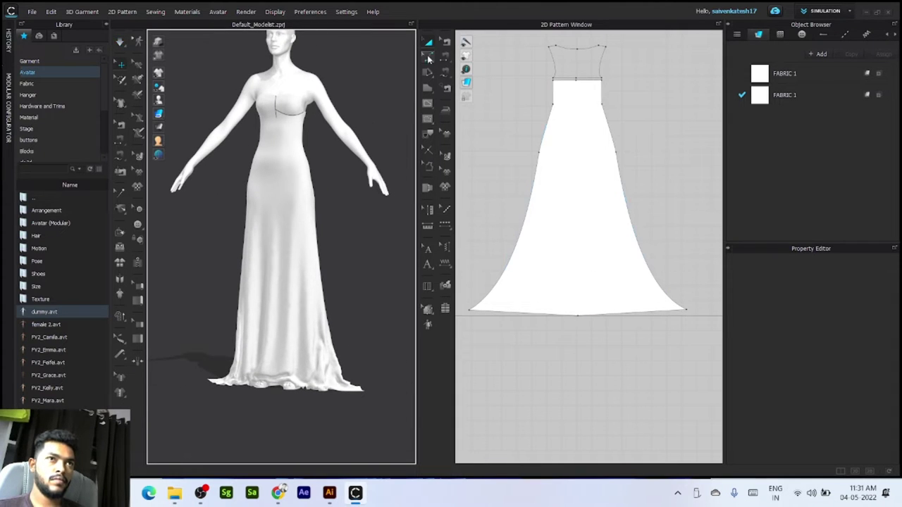
# Step: Try to move the front and back skirt hems upward
pyautogui.click(429, 60)
pyautogui.scroll(-4, 591, 261)
pyautogui.moveTo(473, 271); pyautogui.dragTo(634, 322)
pyautogui.scroll(4, 617, 303)
pyautogui.moveTo(522, 263); pyautogui.dragTo(529, 255)
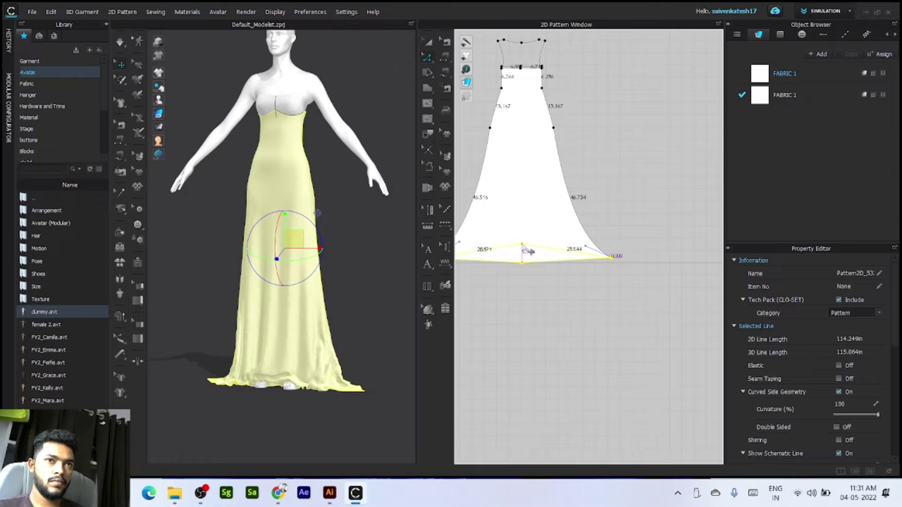
pyautogui.click(599, 311)
# Step: Select the front and back skirt hems together and move them up 5 in
pyautogui.scroll(-4, 638, 292)
pyautogui.moveTo(649, 299); pyautogui.dragTo(485, 279)
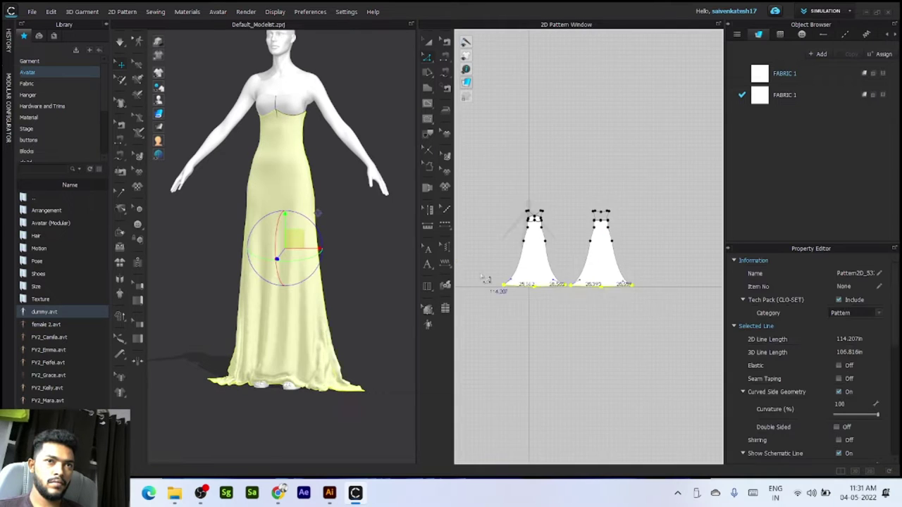
pyautogui.scroll(3, 651, 284)
pyautogui.rightClick(608, 278)
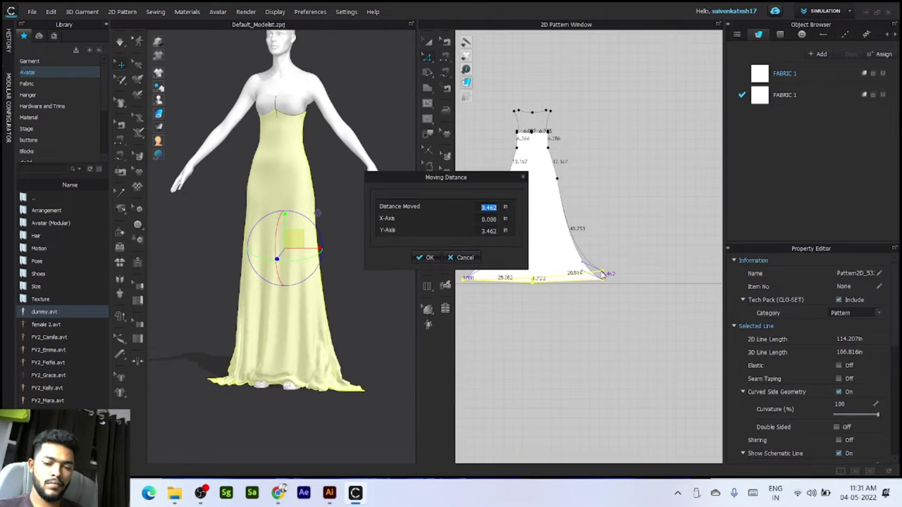
pyautogui.write('5')
pyautogui.press('Return')
# Step: Raise the selected skirt hems a further 5 in and simulate the shortened gown
pyautogui.scroll(-4, 636, 294)
pyautogui.scroll(4, 587, 288)
pyautogui.moveTo(579, 284); pyautogui.dragTo(587, 276)
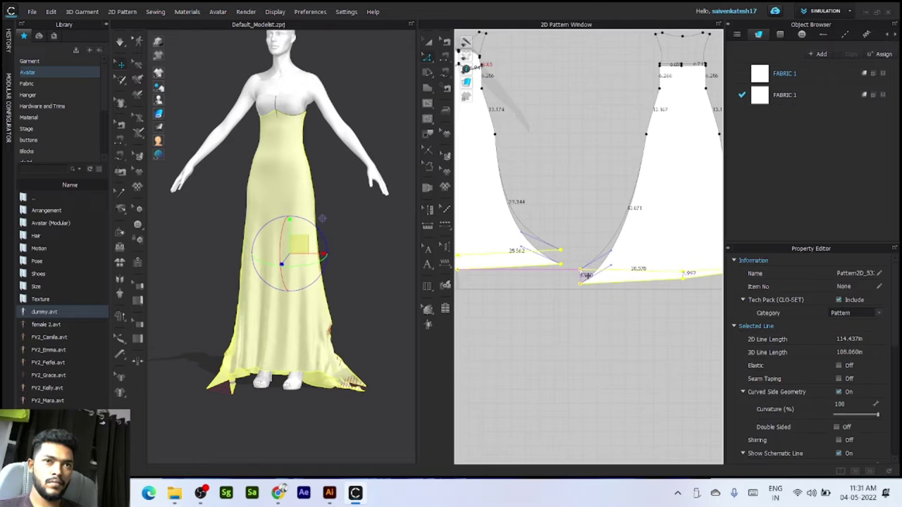
pyautogui.rightClick(587, 276)
pyautogui.write('5')
pyautogui.press('Return')
pyautogui.scroll(-4, 584, 302)
pyautogui.click(588, 318)
pyautogui.press('space')
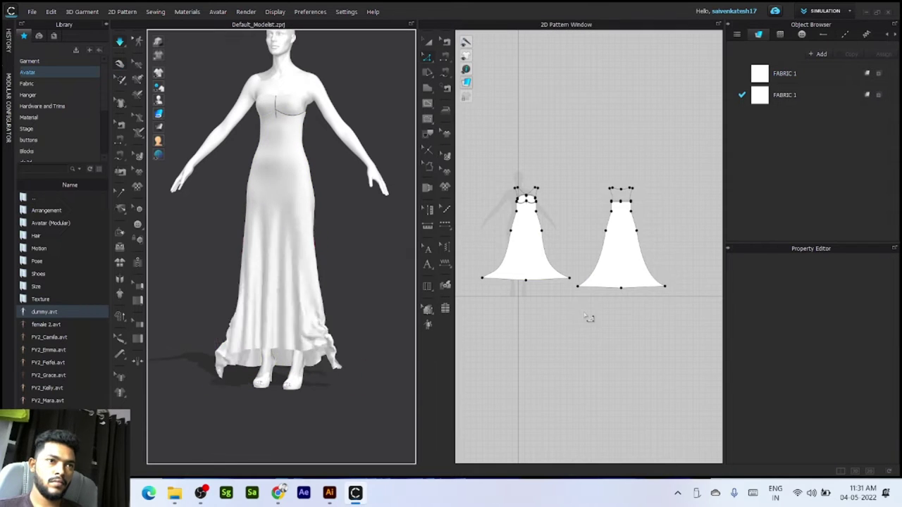
# Step: Stop the simulation and move the front hem's centre point 5 in downward
pyautogui.scroll(5, 534, 291)
pyautogui.moveTo(535, 291); pyautogui.dragTo(591, 284, button='middle')
pyautogui.press('space')
pyautogui.moveTo(573, 265); pyautogui.dragTo(571, 299)
pyautogui.rightClick(571, 298)
pyautogui.write('5')
pyautogui.press('Return')
# Step: Move the back hem's centre point 5 in downward
pyautogui.scroll(-5, 572, 298)
pyautogui.moveTo(694, 294); pyautogui.dragTo(584, 286, button='middle')
pyautogui.moveTo(583, 285); pyautogui.dragTo(584, 301)
pyautogui.rightClick(585, 301)
pyautogui.write('5')
pyautogui.press('Return')
# Step: Convert the centre points of the back and front hems to curve points
pyautogui.click(591, 300)
pyautogui.rightClick(583, 297)
pyautogui.click(614, 379)
pyautogui.moveTo(475, 293); pyautogui.dragTo(582, 312, button='middle')
pyautogui.scroll(4, 574, 310)
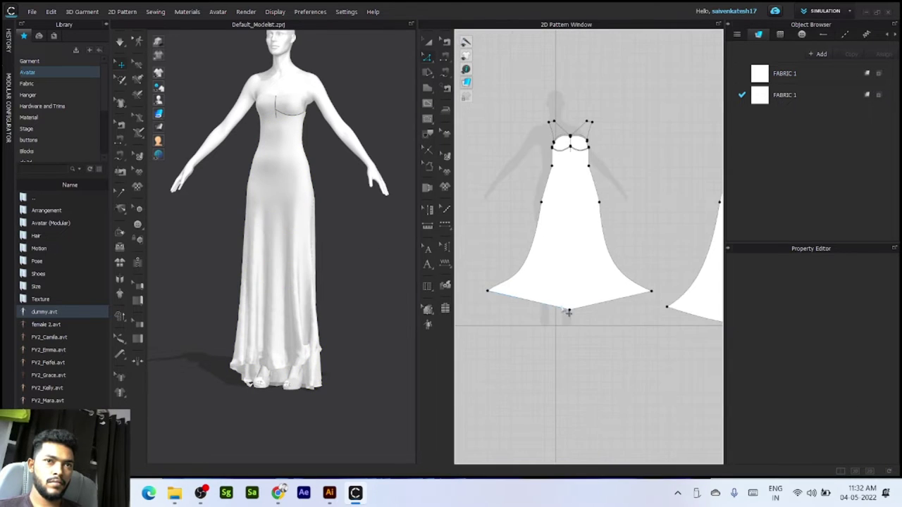
pyautogui.rightClick(569, 310)
pyautogui.click(601, 395)
# Step: Simulate the gown, tug the bunched hem fabric into place and stop the simulation
pyautogui.press('space')
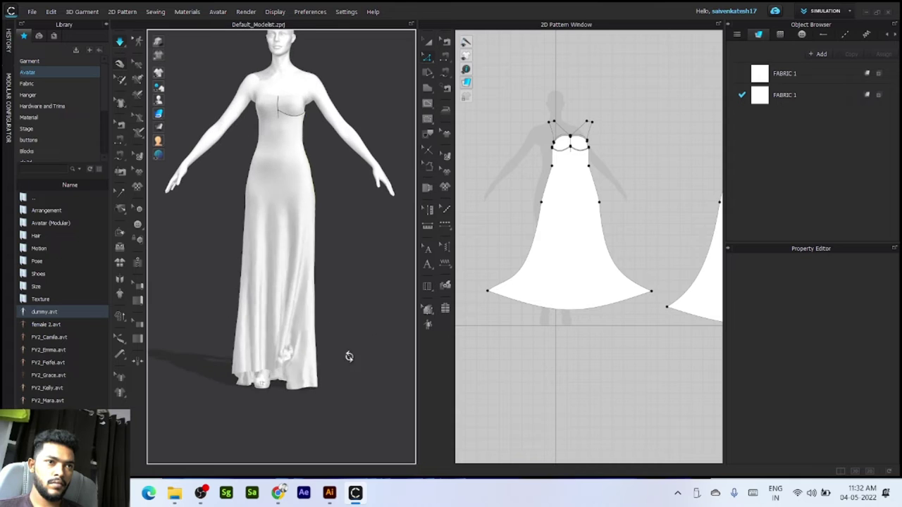
pyautogui.click(348, 360)
pyautogui.moveTo(348, 341); pyautogui.dragTo(318, 356)
pyautogui.click(387, 346)
pyautogui.press('space')
# Step: Raise the back skirt's curved hem by 2 in
pyautogui.moveTo(697, 321); pyautogui.dragTo(565, 326, button='middle')
pyautogui.scroll(-1, 612, 327)
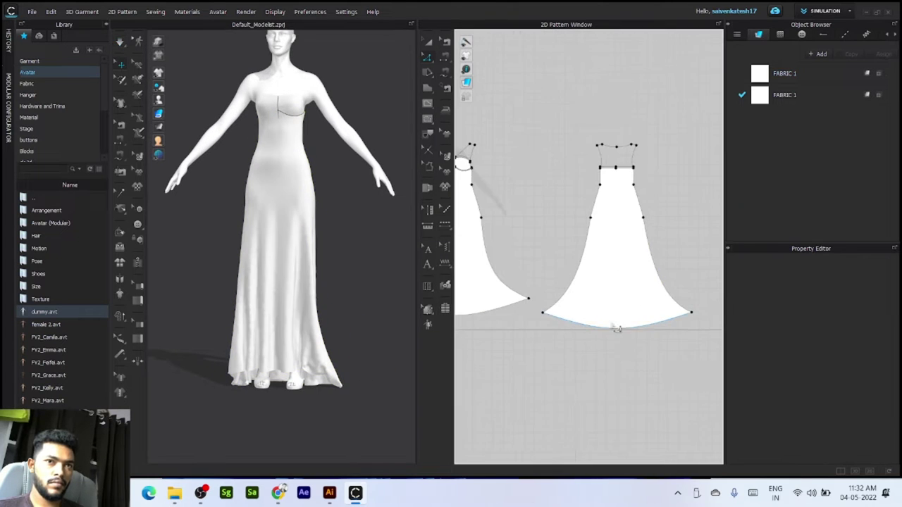
pyautogui.moveTo(616, 328); pyautogui.dragTo(620, 326)
pyautogui.rightClick(618, 324)
pyautogui.write('2')
pyautogui.press('Return')
# Step: Move both hem corners of the back skirt inward to narrow its flare
pyautogui.click(596, 341)
pyautogui.scroll(4, 546, 310)
pyautogui.moveTo(540, 305); pyautogui.dragTo(572, 304)
pyautogui.scroll(-3, 594, 360)
pyautogui.moveTo(594, 360); pyautogui.dragTo(526, 351, button='middle')
pyautogui.click(676, 323)
pyautogui.moveTo(667, 326); pyautogui.dragTo(660, 325)
pyautogui.click(658, 372)
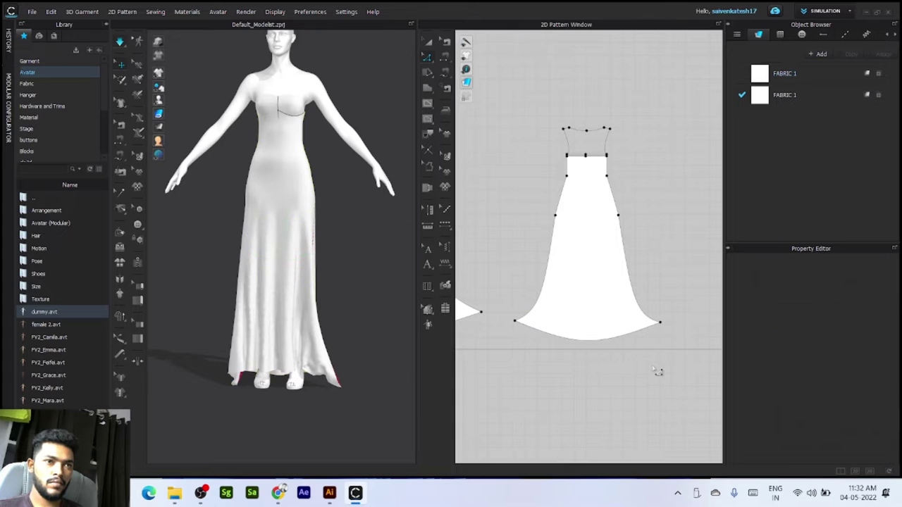
# Step: Simulate the gown and check how the narrowed skirt drapes on the avatar
pyautogui.press('space')
pyautogui.moveTo(272, 386); pyautogui.dragTo(271, 362, button='right')
pyautogui.scroll(3, 275, 360)
pyautogui.scroll(-2, 327, 304)
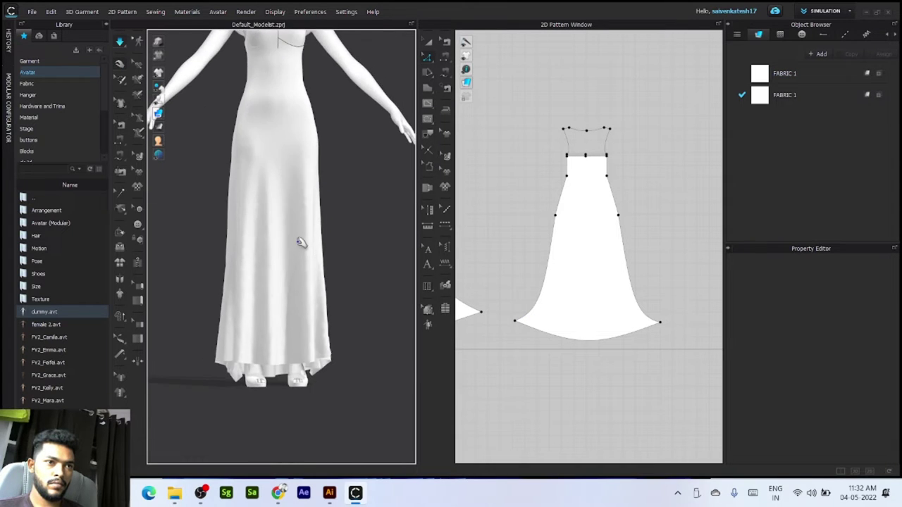
pyautogui.moveTo(302, 243); pyautogui.dragTo(345, 285, button='right')
pyautogui.moveTo(240, 222); pyautogui.dragTo(286, 265, button='middle')
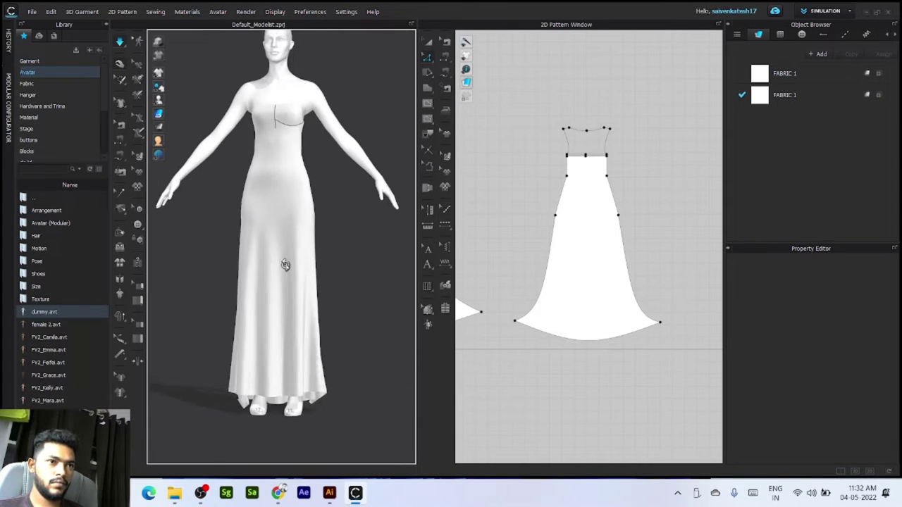
pyautogui.scroll(4, 286, 266)
pyautogui.moveTo(254, 155); pyautogui.dragTo(275, 106, button='middle')
pyautogui.scroll(-3, 296, 268)
# Step: Pause the simulation, lower the middle of the front hem slightly and simulate the gown again
pyautogui.press('space')
pyautogui.moveTo(548, 341); pyautogui.dragTo(594, 323, button='middle')
pyautogui.moveTo(573, 314); pyautogui.dragTo(573, 323)
pyautogui.click(564, 345)
pyautogui.press('space')
# Step: Examine the fit of the gown's bodice and skirt on the avatar
pyautogui.moveTo(379, 342); pyautogui.dragTo(358, 345, button='right')
pyautogui.moveTo(344, 261); pyautogui.dragTo(343, 444, button='middle')
pyautogui.scroll(3, 302, 282)
pyautogui.press('a')
pyautogui.scroll(4, 328, 279)
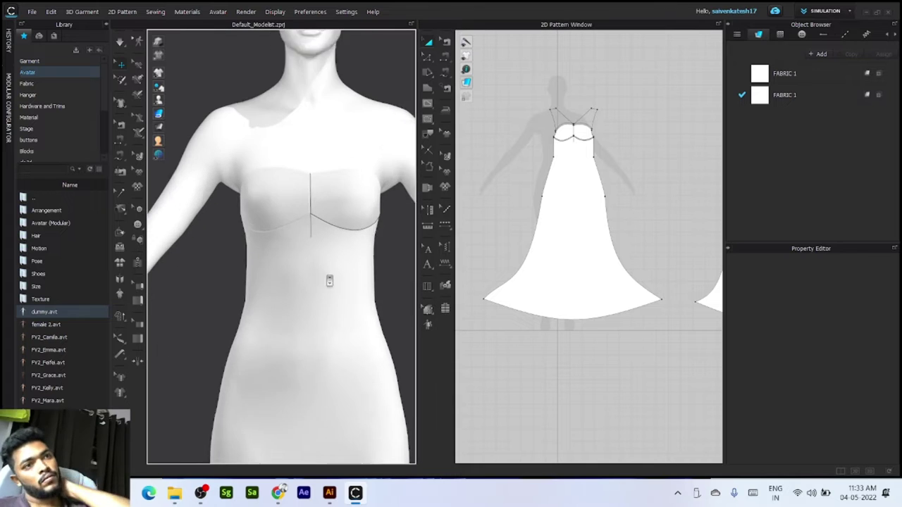
pyautogui.moveTo(260, 236); pyautogui.dragTo(360, 215, button='right')
pyautogui.press('2')
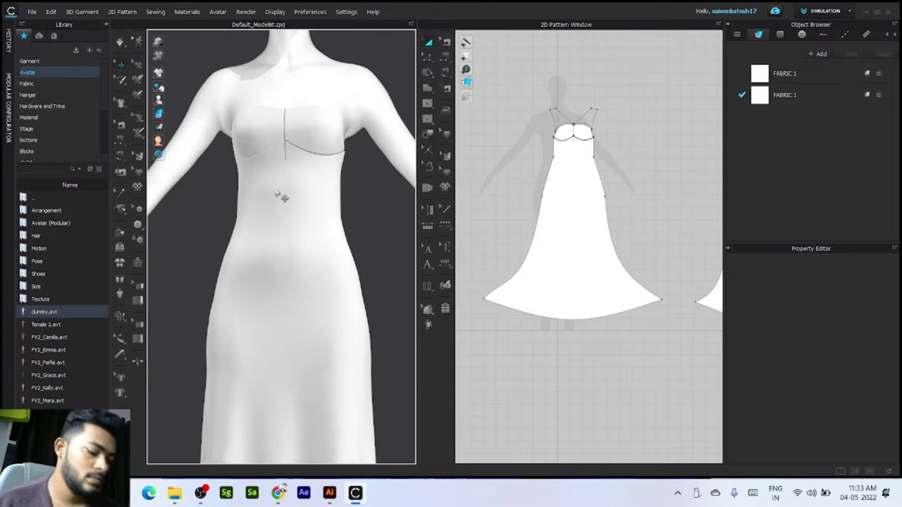
pyautogui.scroll(1, 280, 198)
pyautogui.scroll(-2, 280, 197)
# Step: Open the simulation properties and inspect the bust cups on the avatar up close
pyautogui.rightClick(372, 217)
pyautogui.click(444, 405)
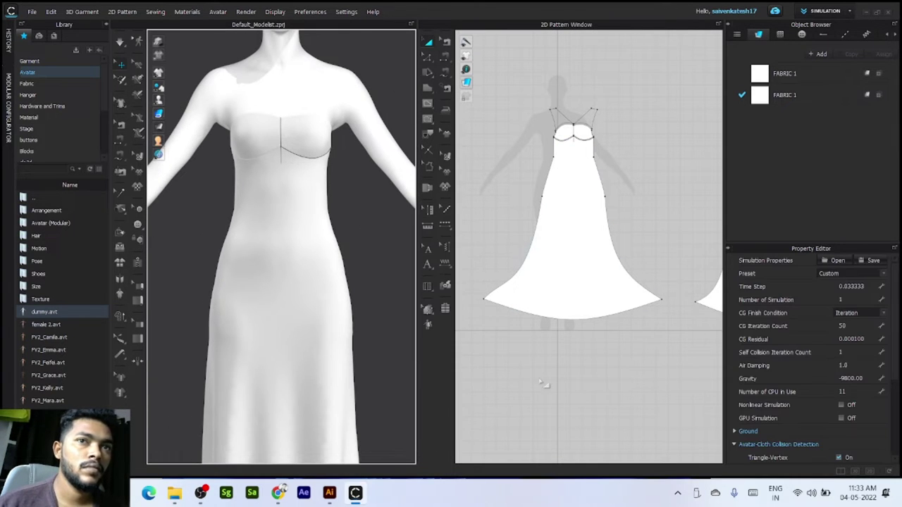
pyautogui.rightClick(378, 254)
pyautogui.click(266, 250)
pyautogui.moveTo(276, 150); pyautogui.dragTo(280, 255, button='middle')
pyautogui.scroll(4, 281, 253)
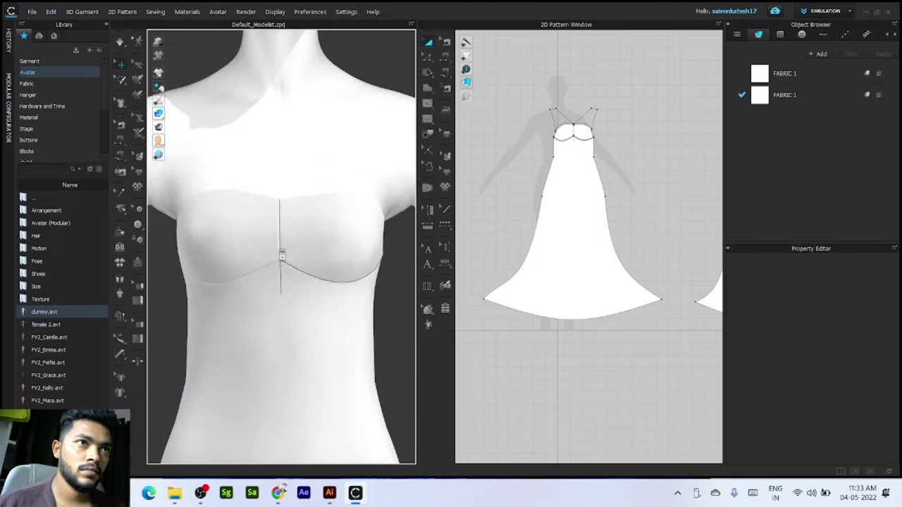
pyautogui.scroll(-2, 285, 246)
pyautogui.moveTo(307, 172)
pyautogui.mouseDown(button='right')
pyautogui.moveTo(247, 151)
pyautogui.moveTo(294, 175)
pyautogui.moveTo(300, 238)
pyautogui.moveTo(297, 171)
pyautogui.mouseUp(button='right')
pyautogui.scroll(-5, 297, 171)
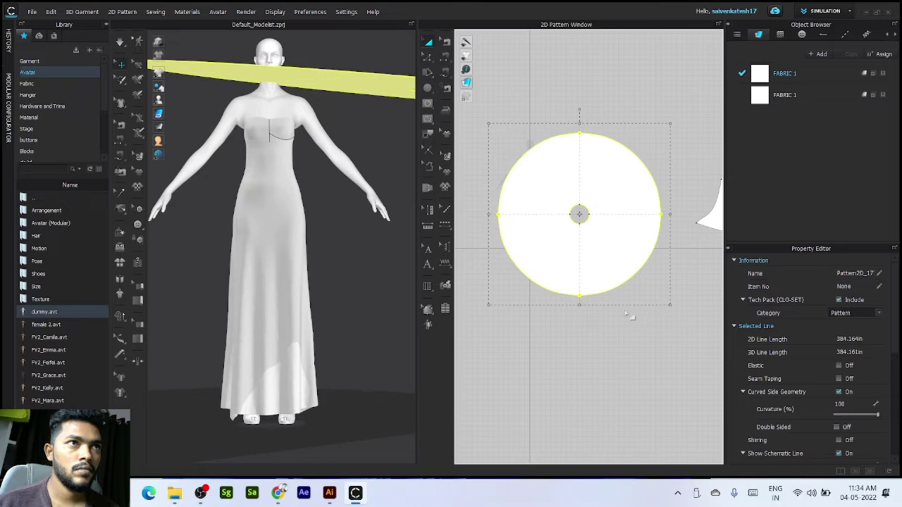
# Step: Move the circular cape pattern onto the vertical axis of the 2D workspace, beside the gown patterns
pyautogui.scroll(-2, 328, 236)
pyautogui.moveTo(327, 236); pyautogui.dragTo(304, 279, button='right')
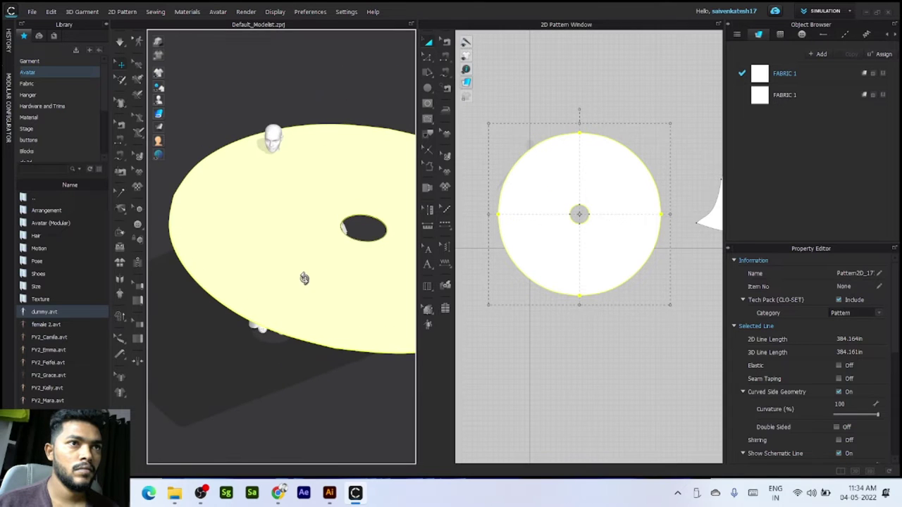
pyautogui.moveTo(633, 251); pyautogui.dragTo(584, 199)
pyautogui.scroll(-3, 598, 239)
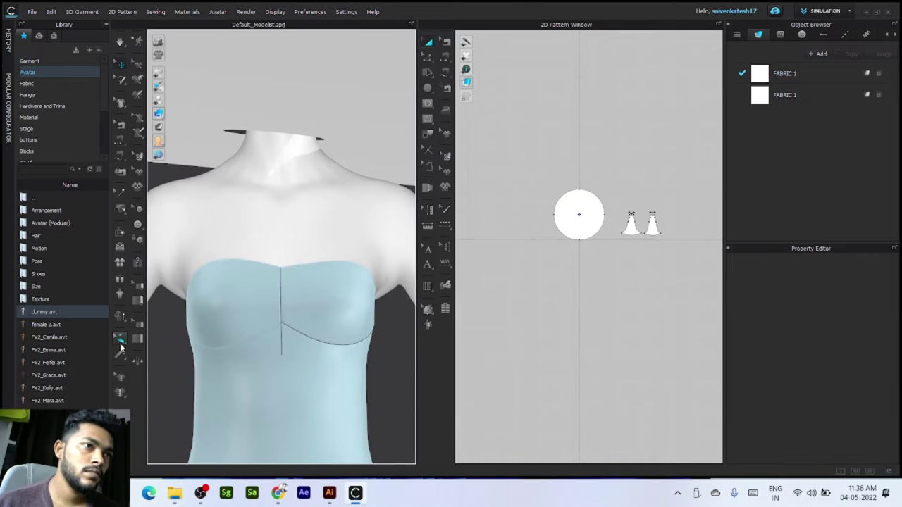
# Step: Create an avatar tape about 12 in long around the neck
pyautogui.click(120, 341)
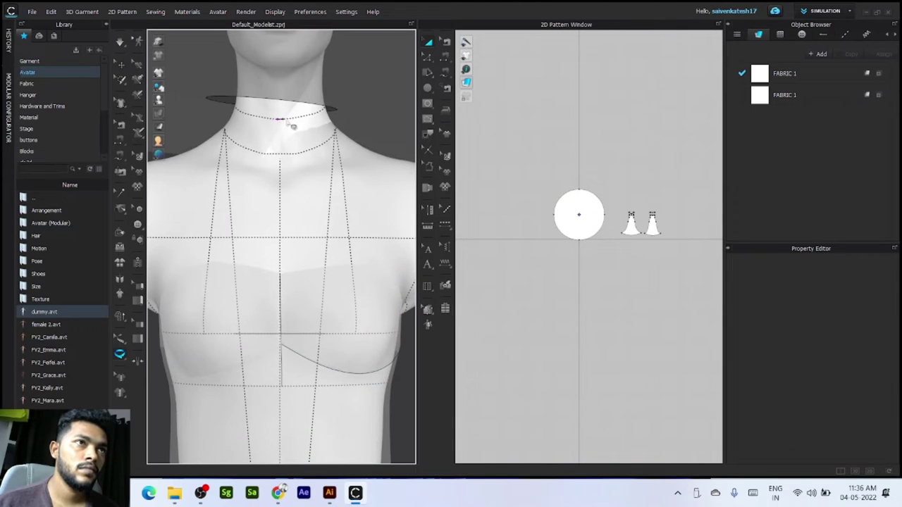
pyautogui.moveTo(306, 118); pyautogui.dragTo(218, 123, button='right')
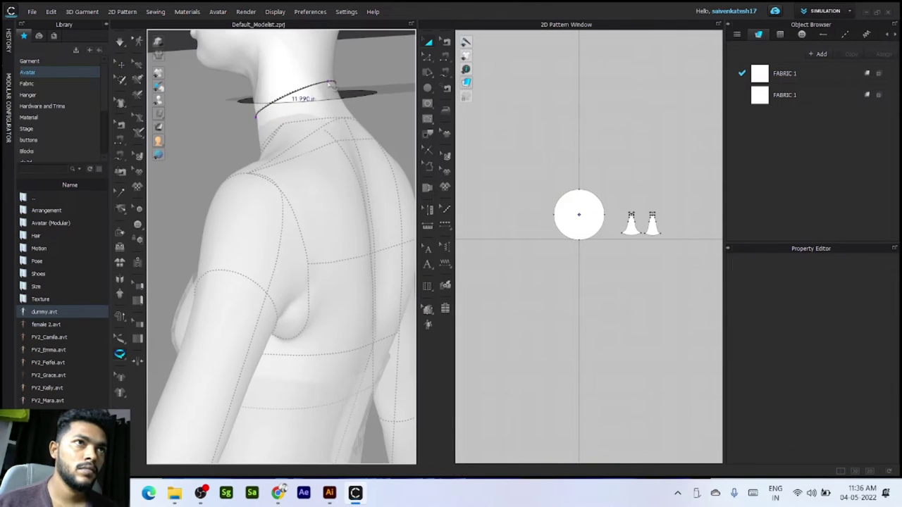
pyautogui.moveTo(257, 146); pyautogui.dragTo(338, 191, button='right')
# Step: Attach the inner hole edge of the circular cape pattern to the neck tape
pyautogui.click(120, 340)
pyautogui.click(310, 146)
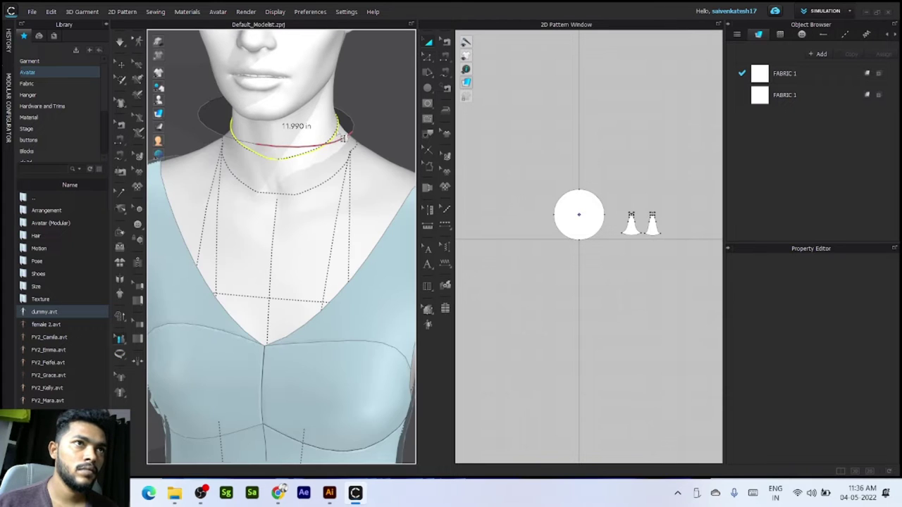
pyautogui.click(335, 131)
pyautogui.moveTo(250, 181); pyautogui.dragTo(279, 224, button='right')
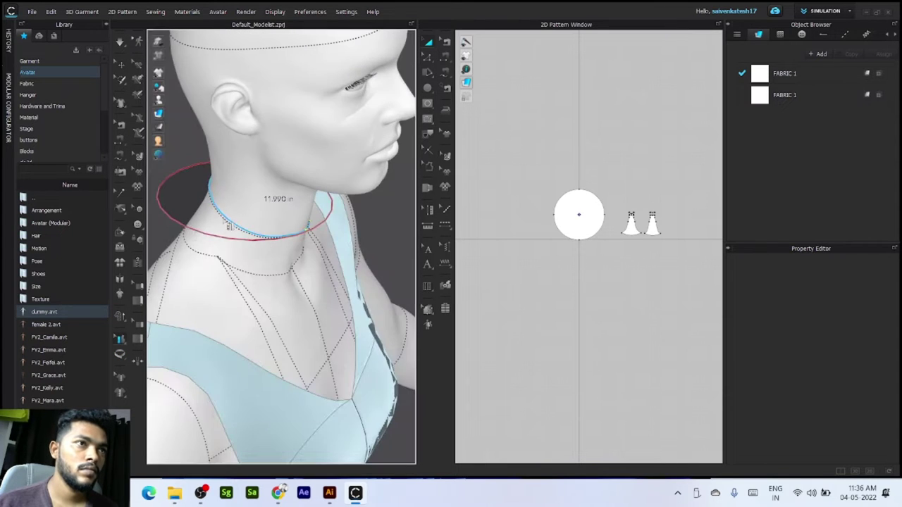
# Step: Simulate the circular cape so it drapes from the neck over the avatar, and stop the simulation
pyautogui.press('2')
pyautogui.press('space')
pyautogui.scroll(3, 284, 160)
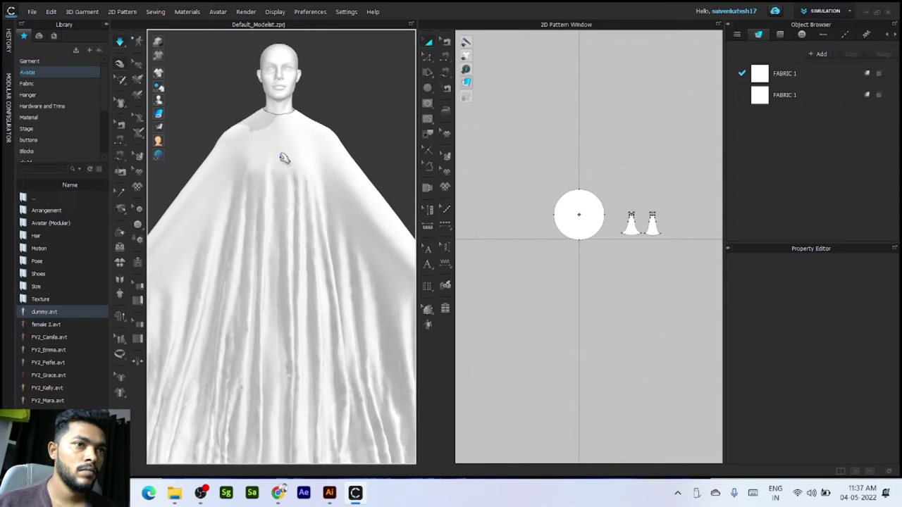
pyautogui.press('space')
pyautogui.scroll(-3, 284, 161)
pyautogui.moveTo(284, 162); pyautogui.dragTo(382, 264, button='right')
pyautogui.press('2')
pyautogui.scroll(2, 282, 226)
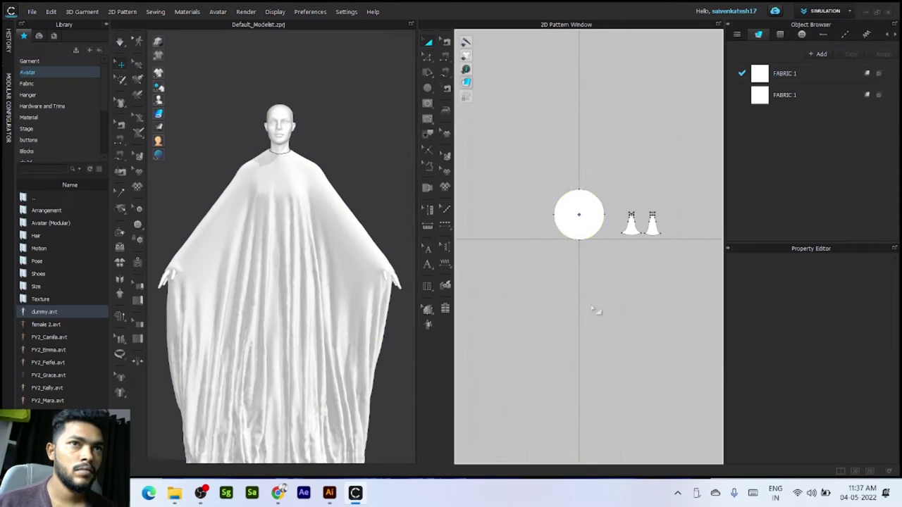
# Step: Draw one horizontal and one vertical internal line on the circular cape, each from the neck hole to the outer edge
pyautogui.scroll(5, 577, 235)
pyautogui.moveTo(581, 190); pyautogui.dragTo(582, 218, button='middle')
pyautogui.click(427, 104)
pyautogui.scroll(5, 590, 172)
pyautogui.scroll(-5, 560, 185)
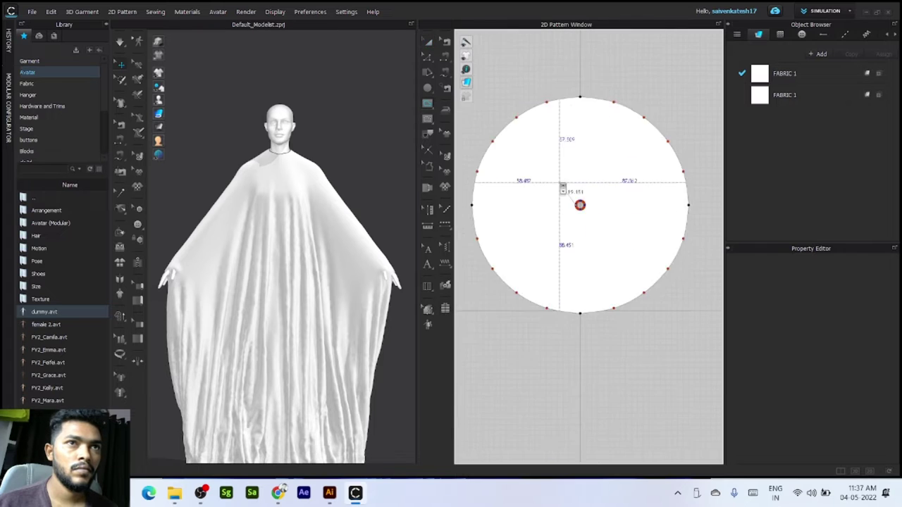
pyautogui.moveTo(559, 183); pyautogui.dragTo(593, 221, button='middle')
pyautogui.doubleClick(504, 243)
pyautogui.scroll(5, 616, 258)
pyautogui.click(615, 262)
pyautogui.scroll(-5, 614, 264)
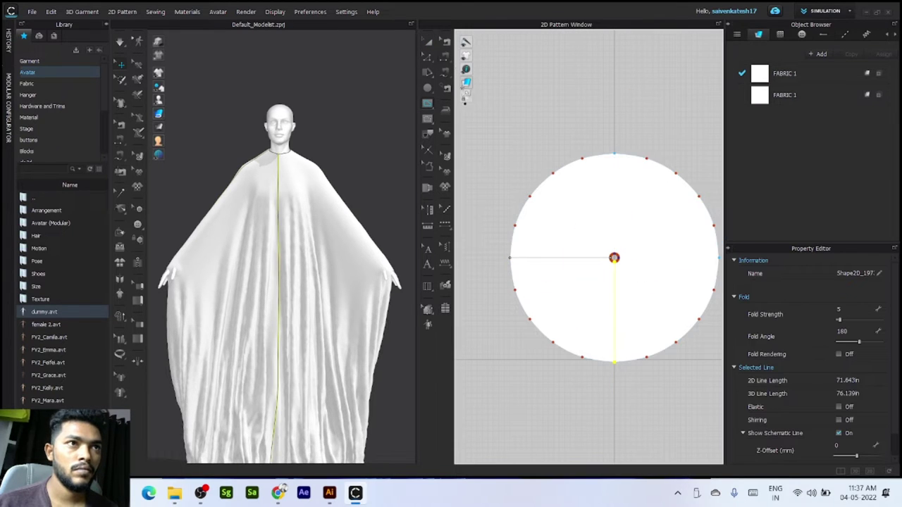
# Step: Cut the circular cape along both internal lines and delete the lower-left quarter
pyautogui.press('a')
pyautogui.keyDown('shift'); pyautogui.click(575, 257); pyautogui.keyUp('shift')
pyautogui.rightClick(575, 263)
pyautogui.click(589, 142)
pyautogui.click(571, 289)
pyautogui.press('Delete')
pyautogui.moveTo(219, 280); pyautogui.dragTo(298, 272, button='right')
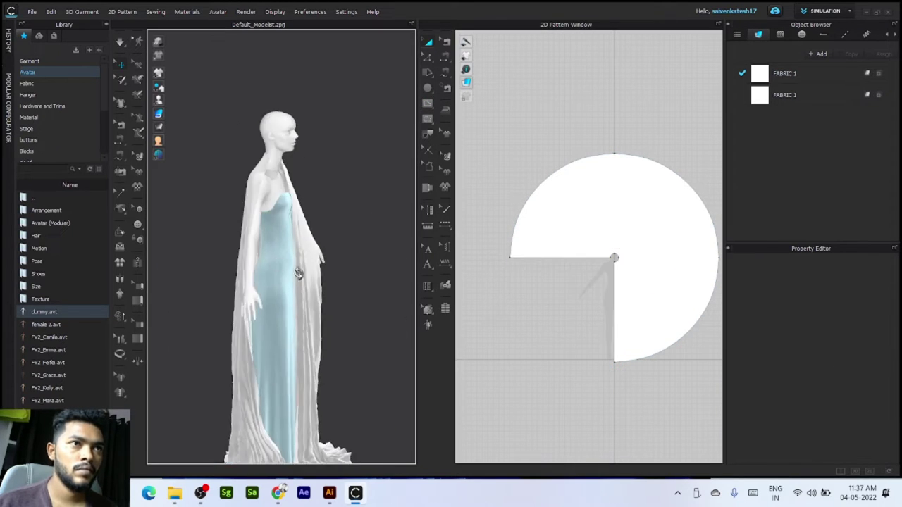
# Step: Sew about 0.75 in of the cape's two open front edges together beside the neck hole, and simulate the drape
pyautogui.press('2')
pyautogui.scroll(5, 610, 260)
pyautogui.click(445, 73)
pyautogui.click(598, 244)
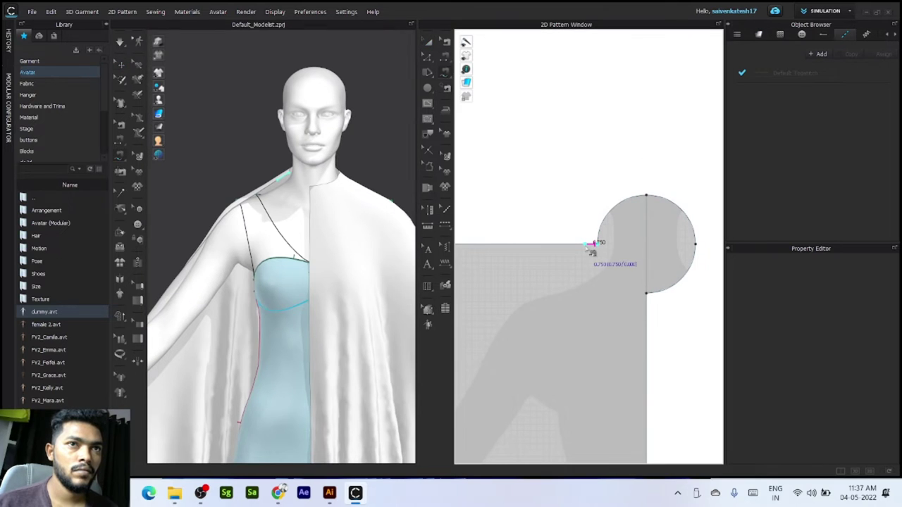
pyautogui.click(649, 308)
pyautogui.click(428, 42)
pyautogui.press('space')
pyautogui.scroll(-5, 274, 252)
pyautogui.moveTo(303, 285); pyautogui.dragTo(283, 224, button='middle')
pyautogui.scroll(-3, 284, 224)
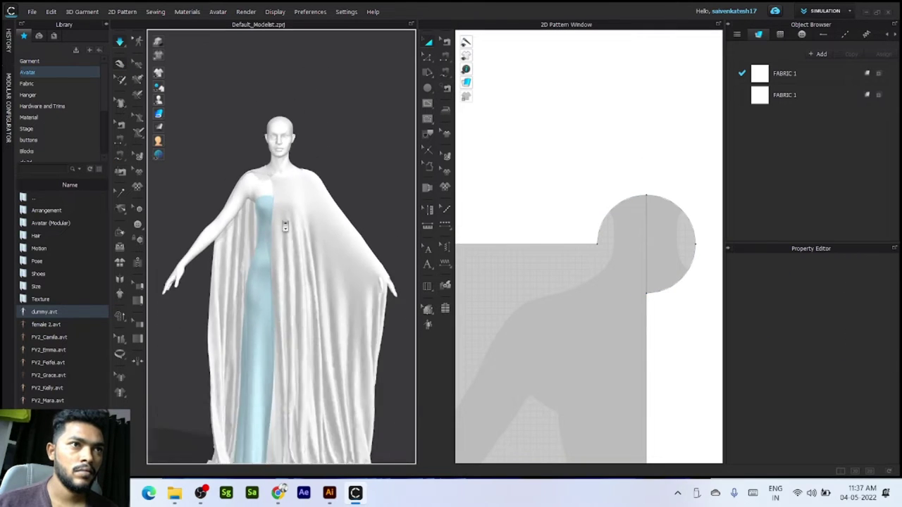
pyautogui.scroll(-2, 285, 225)
pyautogui.moveTo(319, 255)
pyautogui.mouseDown(button='right')
pyautogui.moveTo(300, 268)
pyautogui.moveTo(314, 267)
pyautogui.mouseUp(button='right')
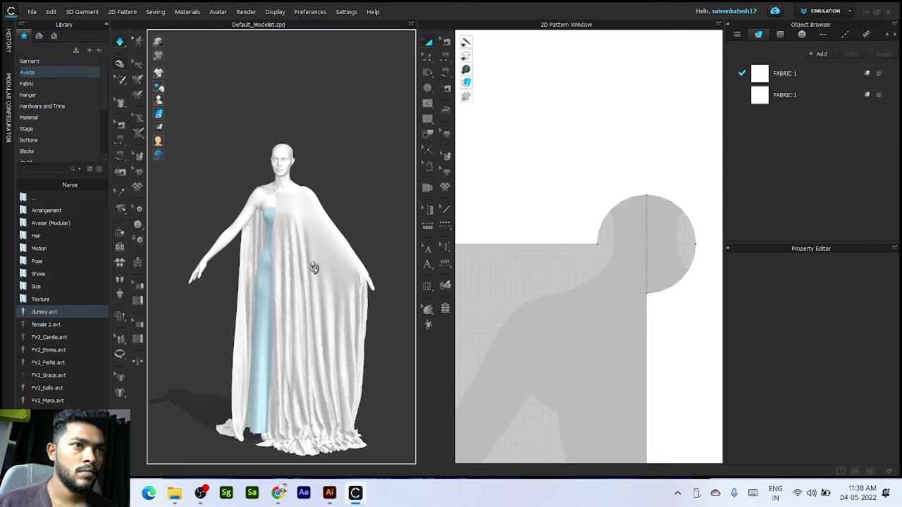
pyautogui.press('space')
# Step: Add a horizontal internal line from the cape's neck hole to its right outer edge and cut the pattern along it
pyautogui.click(314, 211)
pyautogui.click(545, 322)
pyautogui.scroll(-8, 540, 292)
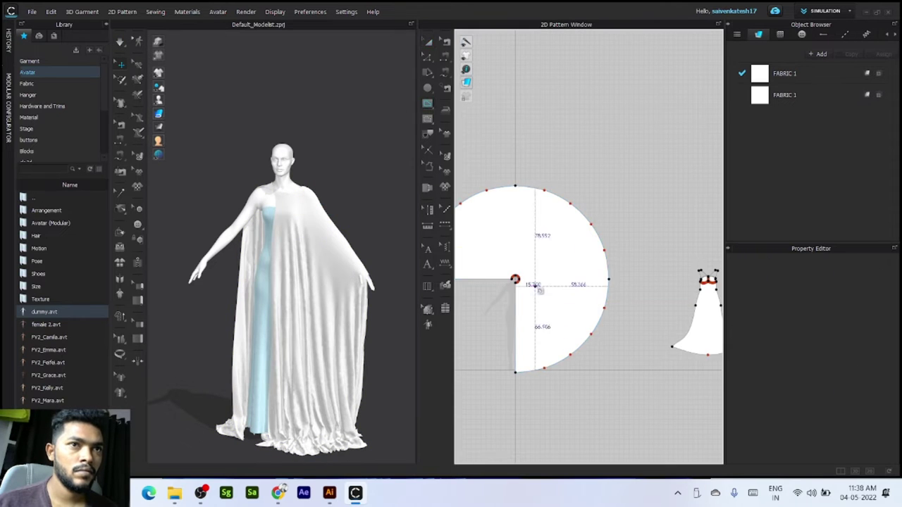
pyautogui.rightClick(589, 280)
pyautogui.click(610, 173)
pyautogui.click(601, 154)
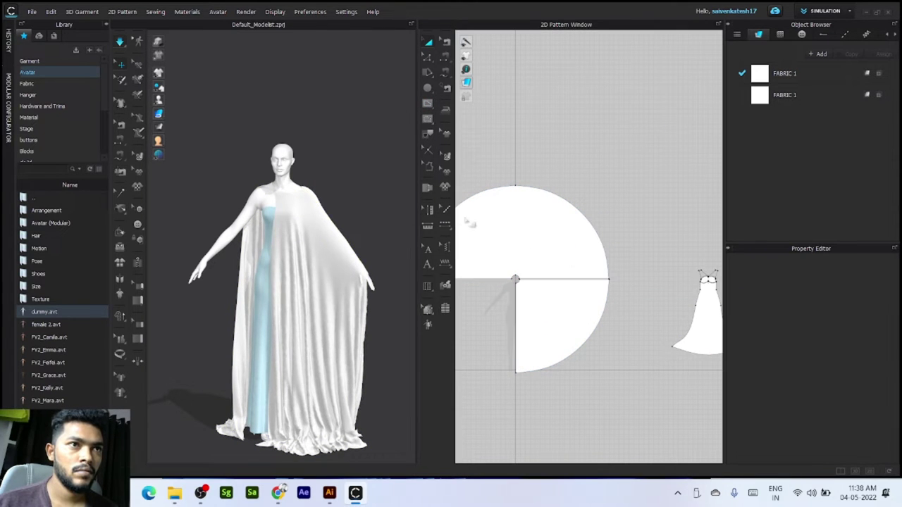
# Step: Sew a short shoulder section of the new cut edges beside the neck hole, and pull the front panel forward during simulation
pyautogui.moveTo(312, 280); pyautogui.dragTo(333, 309, button='right')
pyautogui.press('m')
pyautogui.scroll(12, 524, 286)
pyautogui.click(504, 280)
pyautogui.click(530, 280)
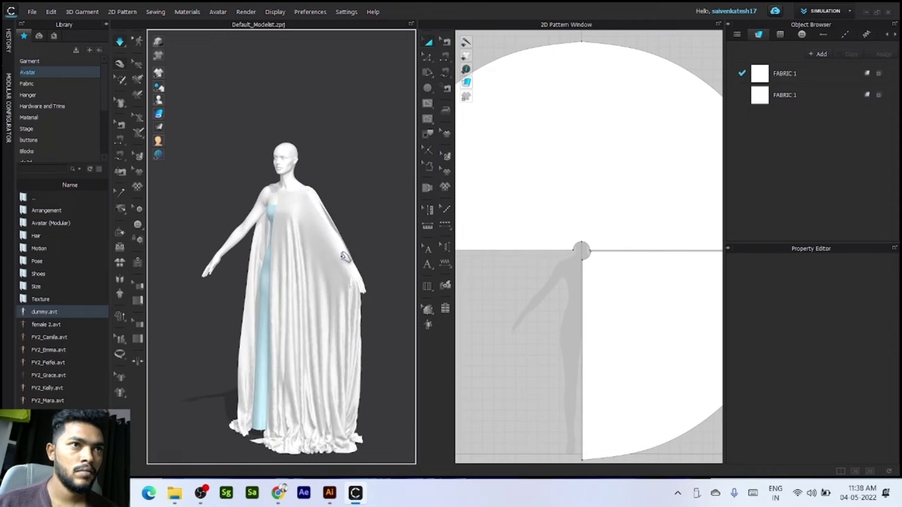
pyautogui.moveTo(345, 257); pyautogui.dragTo(310, 272, button='right')
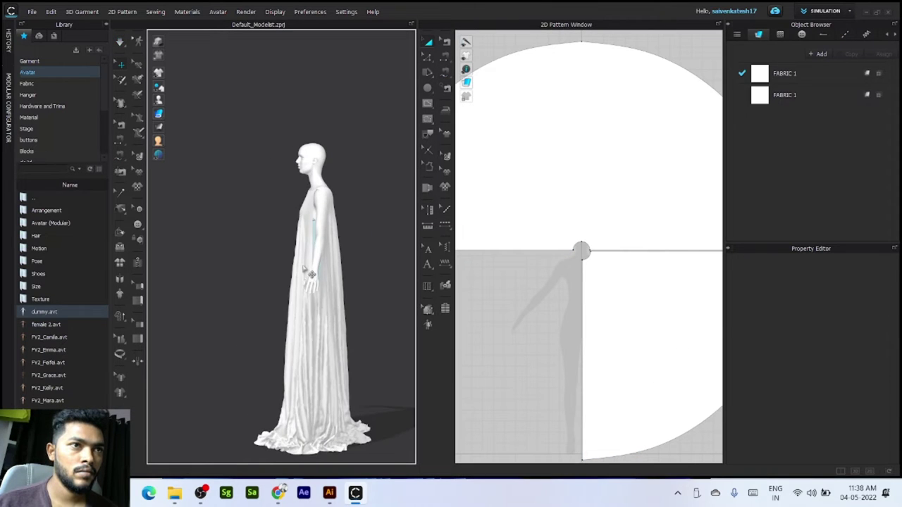
pyautogui.moveTo(310, 272); pyautogui.dragTo(280, 264)
pyautogui.moveTo(300, 305); pyautogui.dragTo(357, 299, button='right')
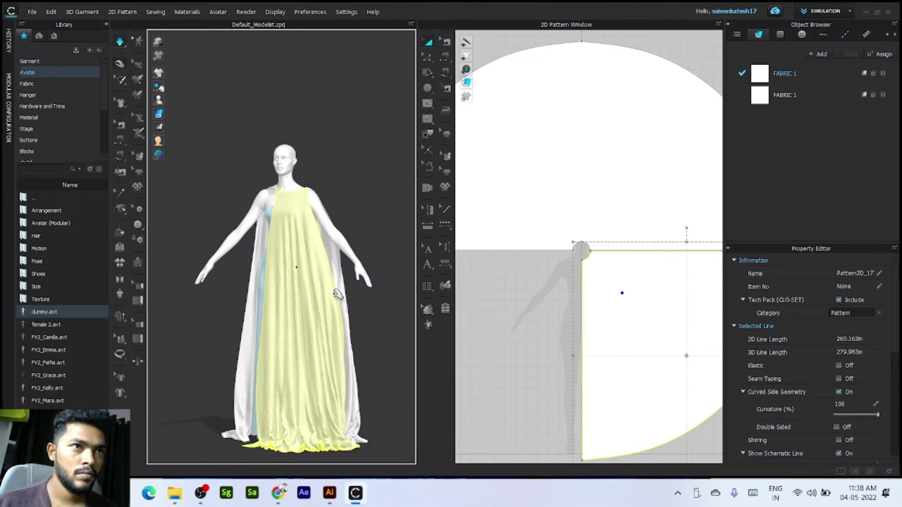
# Step: Sew about 57.5 in of the lower side edges of the two cape panels together, leaving an opening for the arm
pyautogui.press('space')
pyautogui.moveTo(658, 256); pyautogui.dragTo(556, 256, button='middle')
pyautogui.press('m')
pyautogui.scroll(2, 689, 251)
pyautogui.click(689, 251)
pyautogui.scroll(-2, 623, 277)
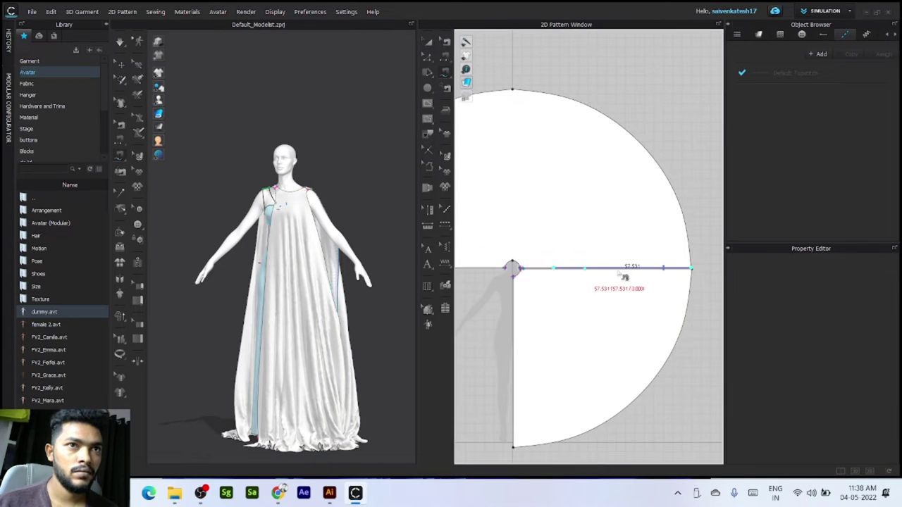
pyautogui.click(553, 270)
# Step: Simulate the cape with its side seam joined below the arm opening
pyautogui.press('a')
pyautogui.press('space')
pyautogui.scroll(-2, 240, 349)
pyautogui.moveTo(218, 356); pyautogui.dragTo(194, 368, button='right')
pyautogui.scroll(3, 268, 205)
pyautogui.moveTo(268, 205); pyautogui.dragTo(284, 273, button='middle')
# Step: Move the cape patterns up in the 2D workspace, clear of the avatar silhouette, and stop the simulation
pyautogui.scroll(-4, 608, 260)
pyautogui.moveTo(477, 162); pyautogui.dragTo(702, 399)
pyautogui.moveTo(590, 292); pyautogui.dragTo(587, 201)
pyautogui.press('space')
# Step: Create an 8 by 3 in rectangular collar pattern at the avatar's neck and centre it on the vertical axis
pyautogui.scroll(9, 568, 266)
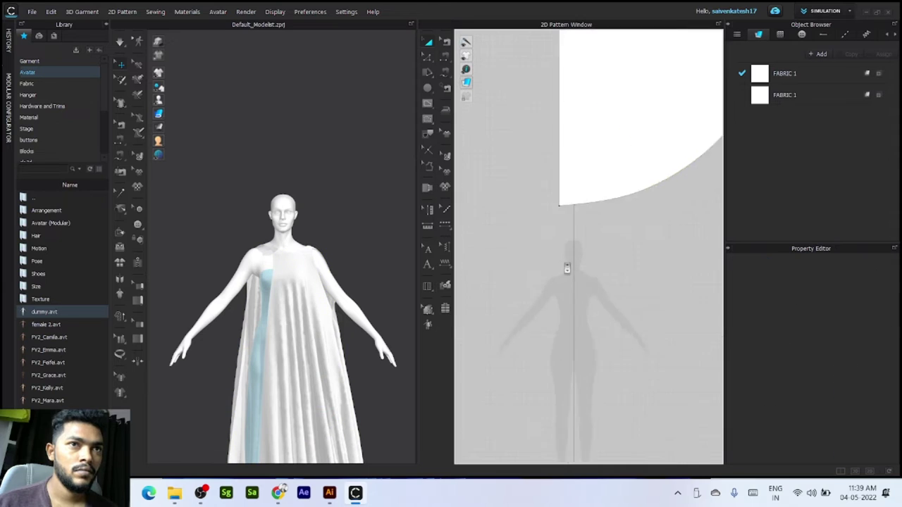
pyautogui.scroll(3, 573, 295)
pyautogui.press('s')
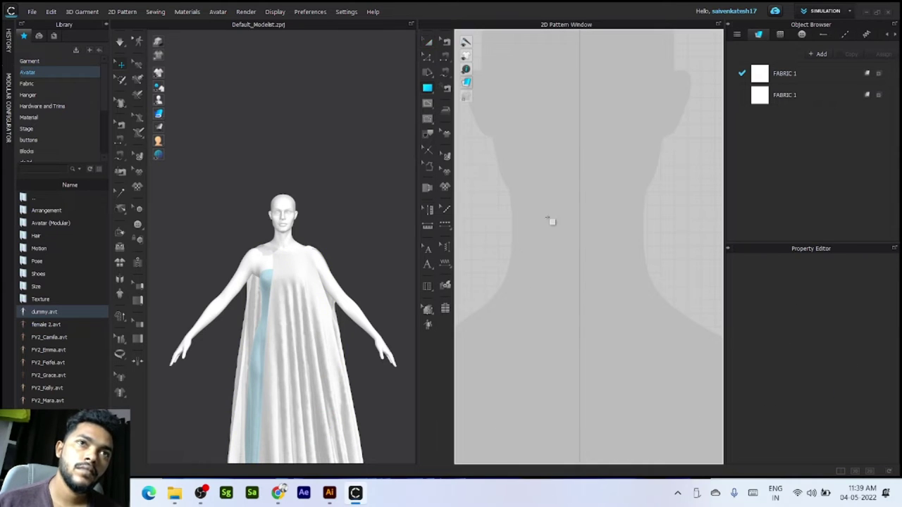
pyautogui.click(548, 218)
pyautogui.press('Return')
pyautogui.click(429, 46)
pyautogui.moveTo(510, 221); pyautogui.dragTo(561, 220)
# Step: Arrange the collar rectangle on the avatar's front neck arrangement point and hide the arrangement points
pyautogui.scroll(-5, 561, 221)
pyautogui.moveTo(247, 275); pyautogui.dragTo(349, 258, button='right')
pyautogui.scroll(4, 371, 296)
pyautogui.moveTo(372, 296); pyautogui.dragTo(310, 282, button='right')
pyautogui.press('2')
pyautogui.moveTo(315, 108); pyautogui.dragTo(280, 387, button='middle')
pyautogui.hotkey('shift', 'f')
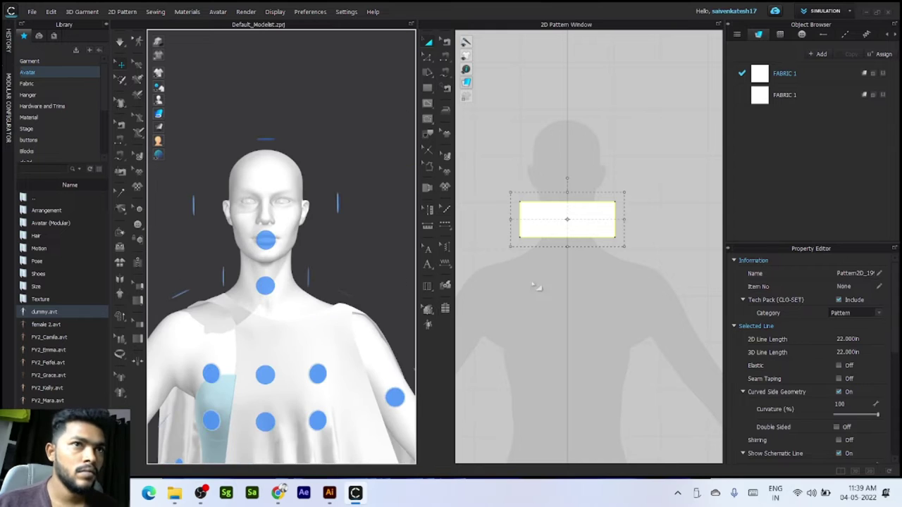
pyautogui.click(265, 287)
pyautogui.moveTo(276, 294); pyautogui.dragTo(234, 308, button='right')
pyautogui.hotkey('shift', 'f')
# Step: Sew the collar's two short ends together and simulate it around the neck
pyautogui.press('n')
pyautogui.click(615, 219)
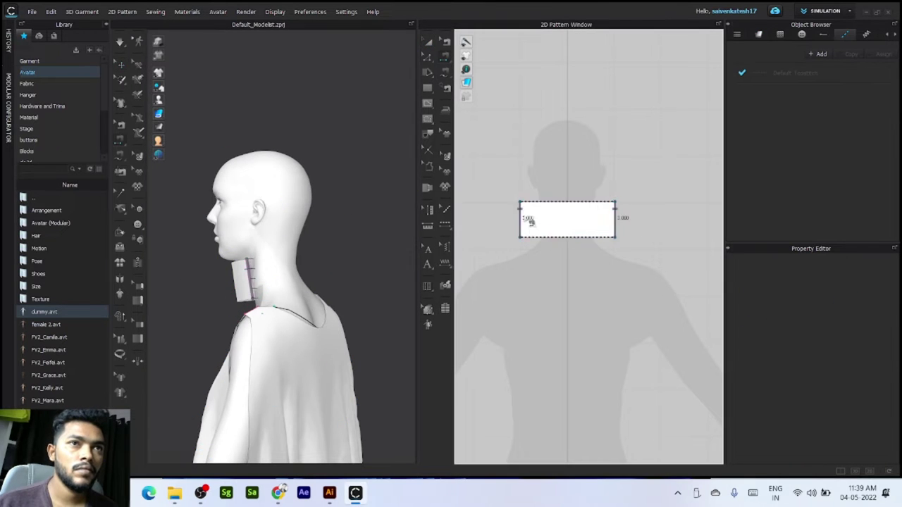
pyautogui.click(520, 219)
pyautogui.press('a')
pyautogui.press('space')
pyautogui.moveTo(252, 273); pyautogui.dragTo(238, 278)
pyautogui.press('space')
# Step: Widen the collar rectangle by moving both short ends outward equally, and simulate it
pyautogui.press('z')
pyautogui.moveTo(615, 227); pyautogui.dragTo(639, 227)
pyautogui.moveTo(520, 227); pyautogui.dragTo(495, 227)
pyautogui.click(529, 284)
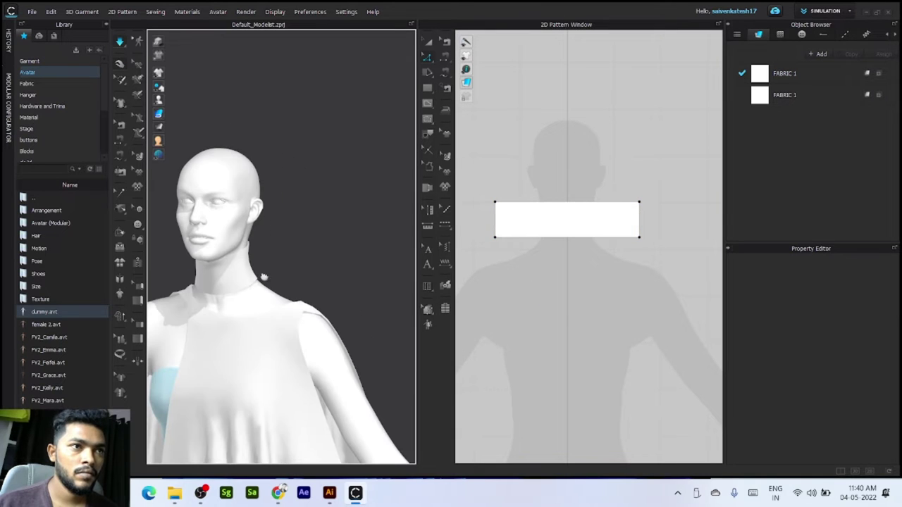
pyautogui.scroll(2, 217, 280)
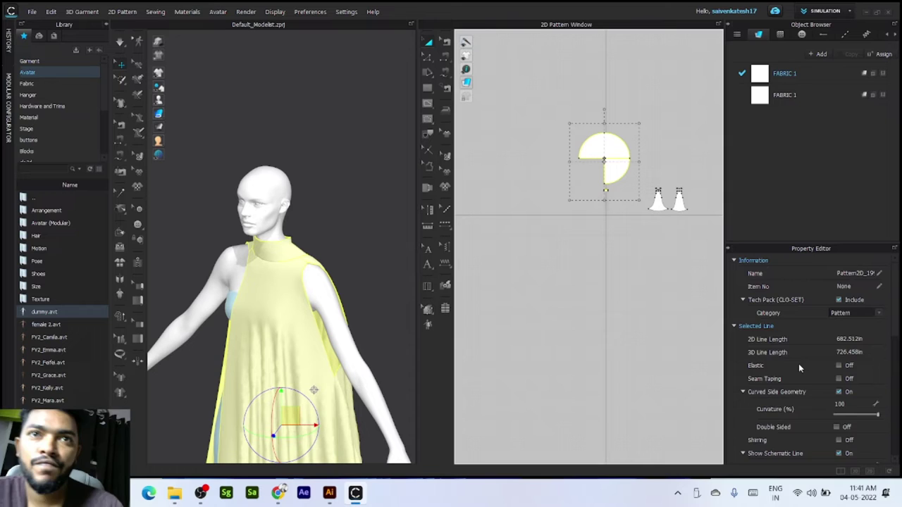
# Step: Set the physical property preset of the cape's FABRIC 1 to Silk_Chiffon
pyautogui.scroll(-3, 798, 364)
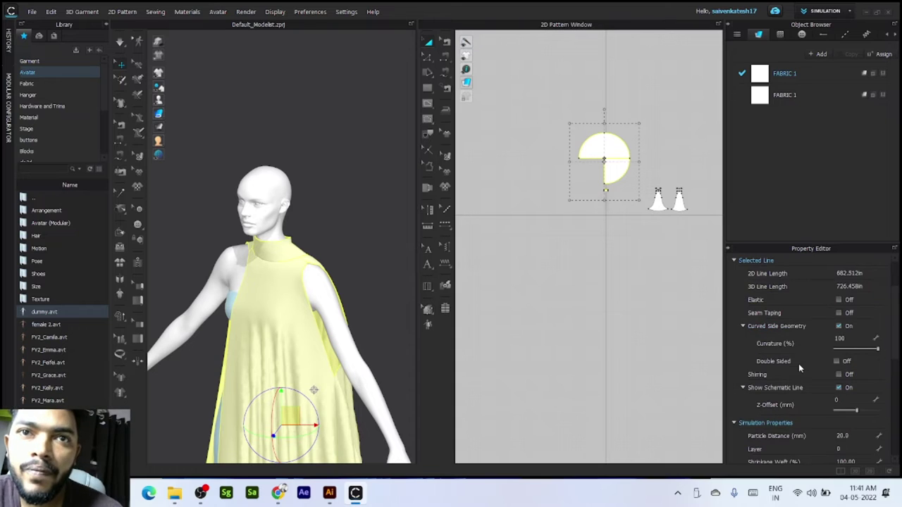
pyautogui.scroll(-12, 798, 363)
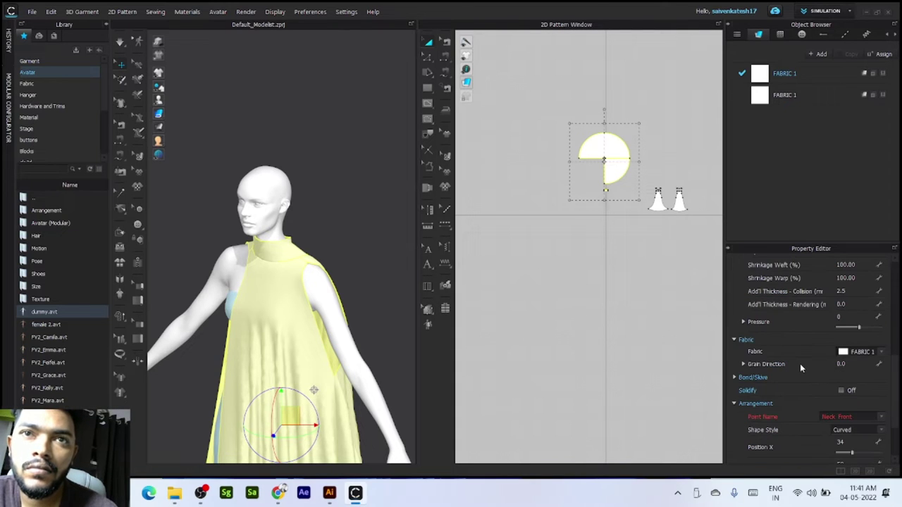
pyautogui.scroll(3, 800, 369)
pyautogui.click(807, 76)
pyautogui.scroll(-1, 817, 395)
pyautogui.click(819, 431)
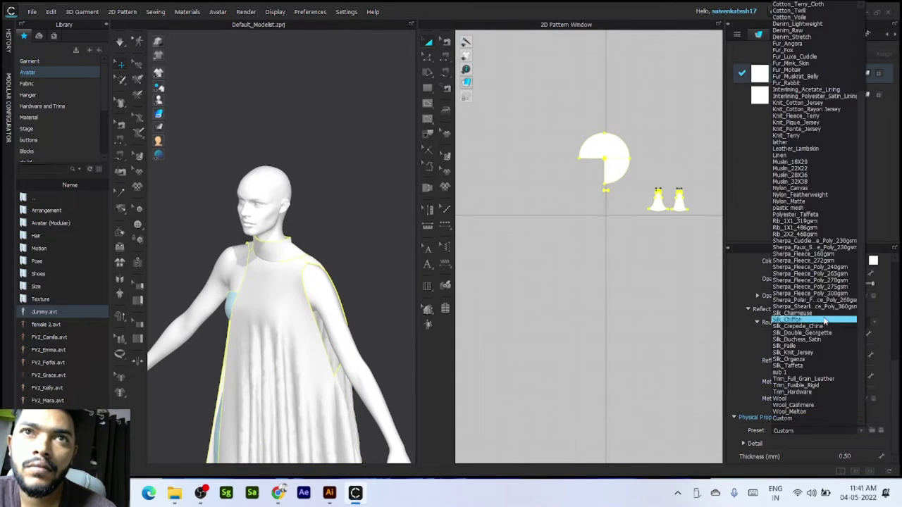
pyautogui.click(825, 320)
pyautogui.click(542, 301)
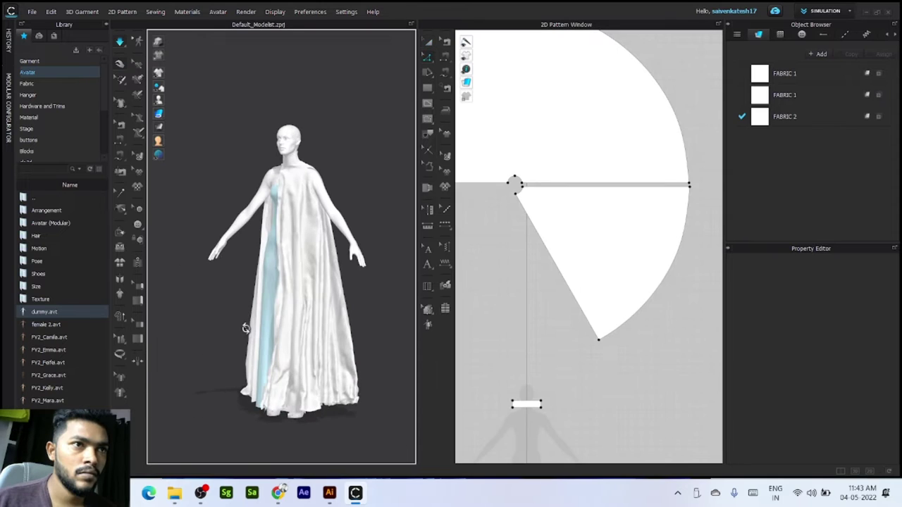
# Step: Shorten the outer hem curve of the larger cape panel from its start end, and simulate the narrower cape
pyautogui.moveTo(251, 328); pyautogui.dragTo(494, 374, button='right')
pyautogui.moveTo(354, 370); pyautogui.dragTo(318, 392, button='right')
pyautogui.press('space')
pyautogui.scroll(-5, 565, 261)
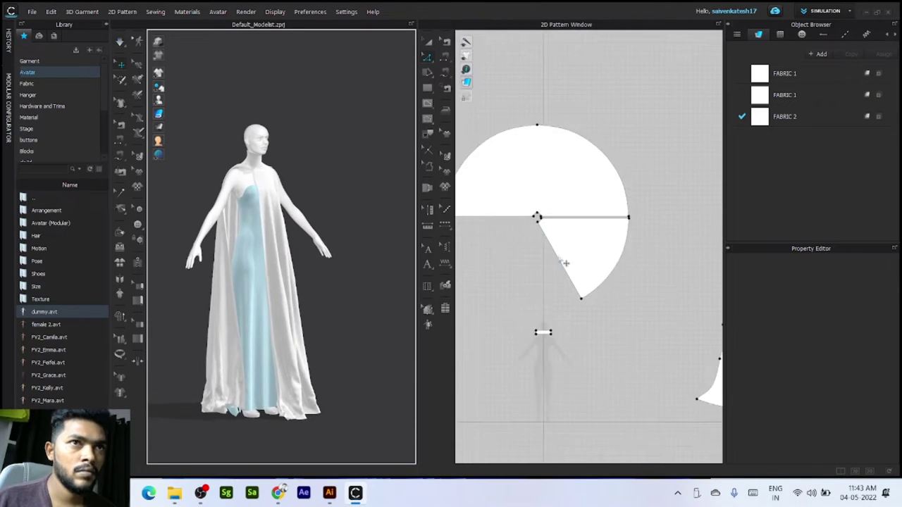
pyautogui.scroll(6, 501, 245)
pyautogui.rightClick(512, 163)
pyautogui.click(542, 246)
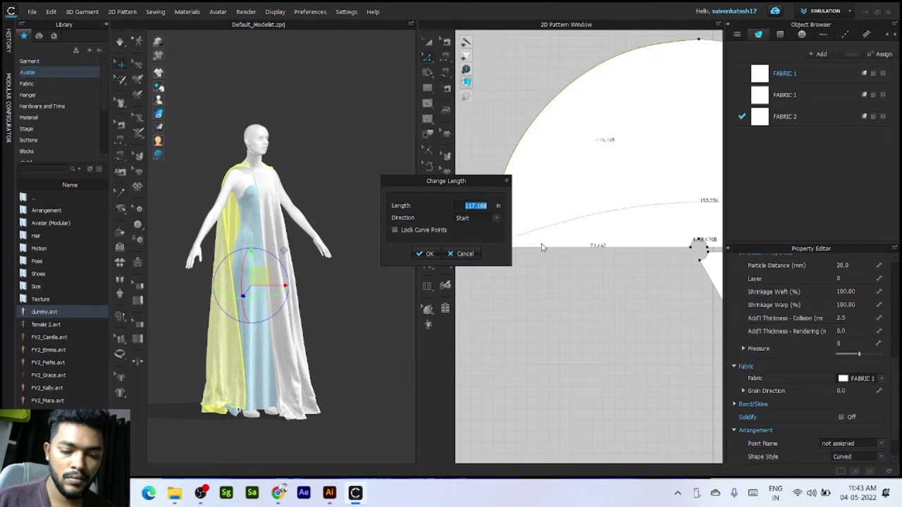
pyautogui.click(426, 254)
pyautogui.scroll(5, 243, 280)
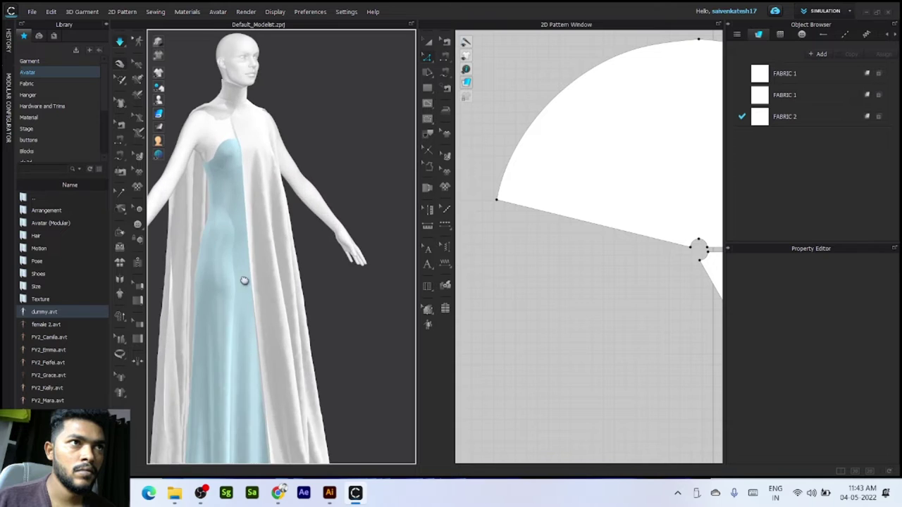
pyautogui.press('space')
pyautogui.moveTo(244, 280)
pyautogui.mouseDown(button='right')
pyautogui.moveTo(338, 274)
pyautogui.moveTo(263, 290)
pyautogui.moveTo(251, 281)
pyautogui.mouseUp(button='right')
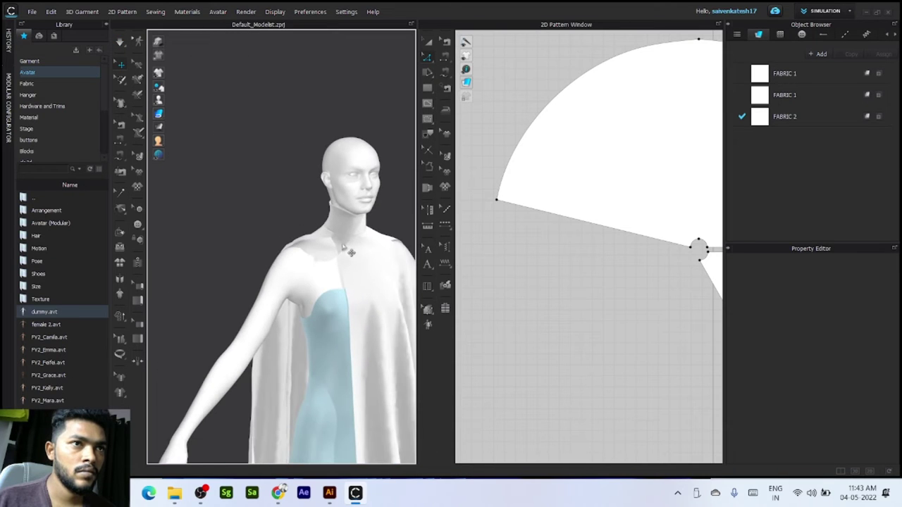
# Step: Examine the seams around the cape's neck hole and along the adjoining shoulder edges
pyautogui.click(447, 45)
pyautogui.scroll(4, 652, 236)
pyautogui.moveTo(651, 236); pyautogui.dragTo(458, 242, button='middle')
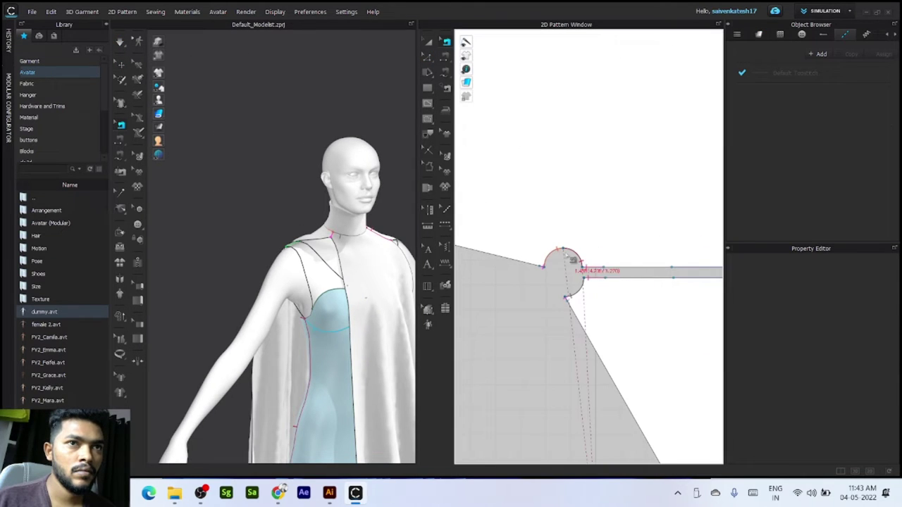
pyautogui.click(601, 277)
pyautogui.click(515, 303)
pyautogui.click(542, 267)
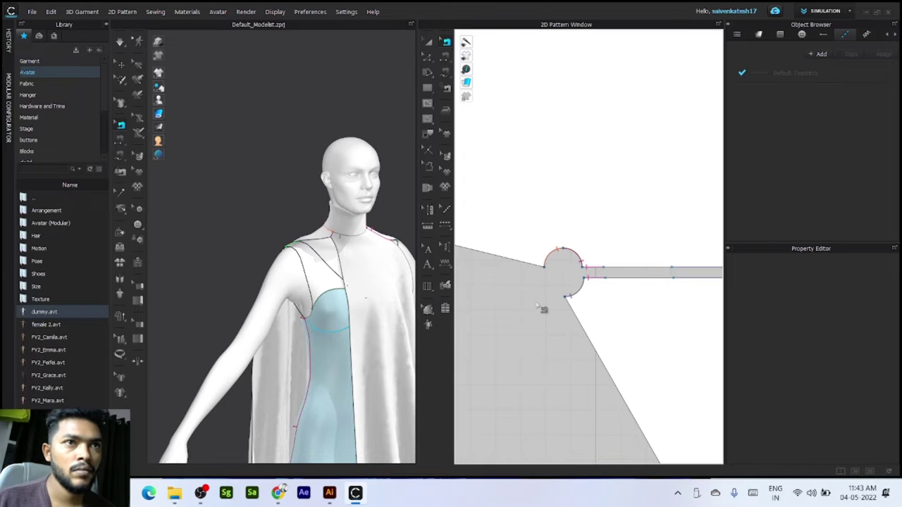
# Step: Simulate the cape again, stop the simulation and check its drape from the front and side
pyautogui.press('space')
pyautogui.moveTo(228, 245); pyautogui.dragTo(303, 270, button='right')
pyautogui.press('space')
pyautogui.scroll(-4, 316, 268)
pyautogui.press('2')
pyautogui.moveTo(293, 246); pyautogui.dragTo(283, 90, button='middle')
pyautogui.moveTo(278, 176); pyautogui.dragTo(317, 211, button='right')
pyautogui.scroll(2, 236, 181)
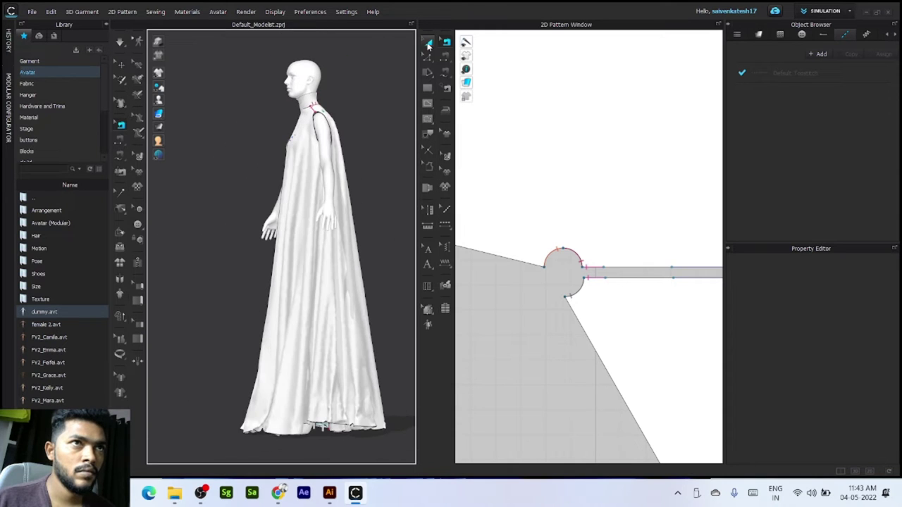
# Step: Strengthen the larger back panel of the cape and simulate its drape
pyautogui.click(429, 42)
pyautogui.press('space')
pyautogui.rightClick(550, 328)
pyautogui.click(581, 436)
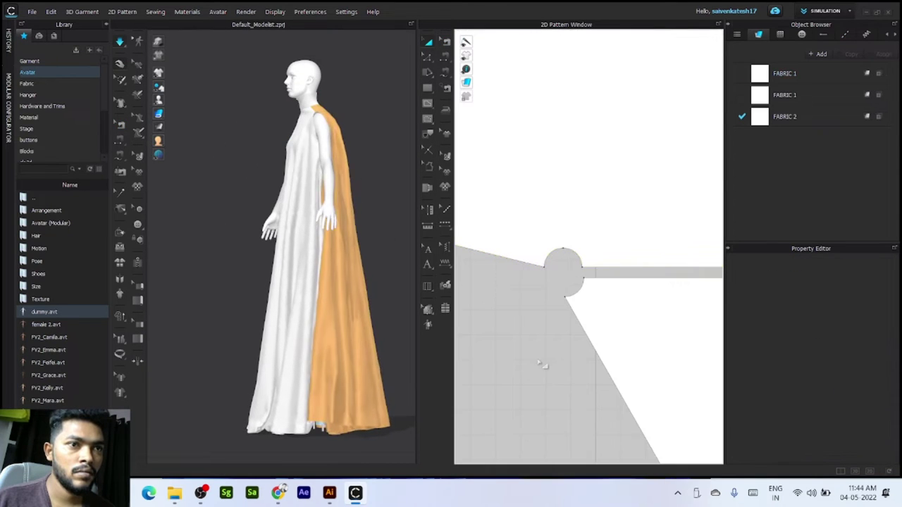
pyautogui.moveTo(332, 289); pyautogui.dragTo(242, 286, button='right')
pyautogui.scroll(-3, 236, 313)
pyautogui.scroll(4, 237, 316)
pyautogui.moveTo(253, 317); pyautogui.dragTo(261, 274, button='middle')
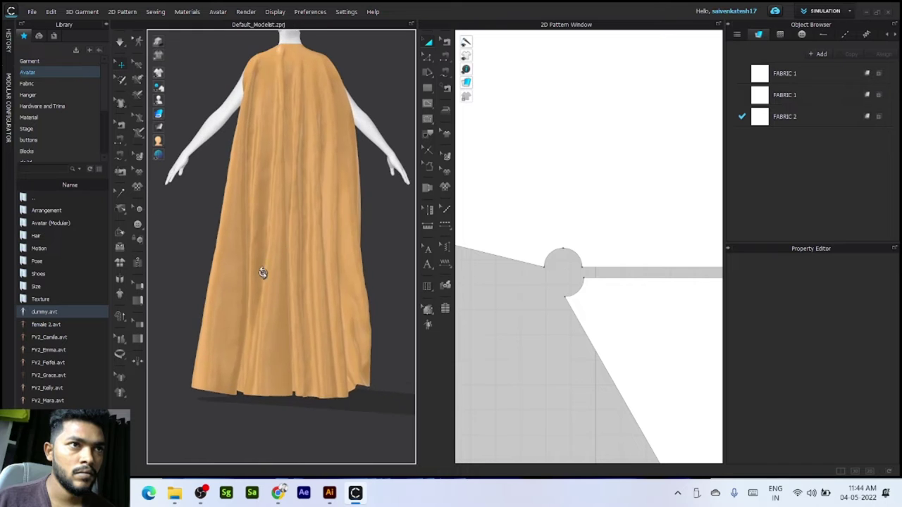
pyautogui.moveTo(261, 274); pyautogui.dragTo(294, 277, button='right')
# Step: Strengthen the smaller front panel of the cape and simulate both panels together
pyautogui.rightClick(613, 320)
pyautogui.click(639, 318)
pyautogui.click(522, 314)
pyautogui.moveTo(262, 308); pyautogui.dragTo(413, 307, button='right')
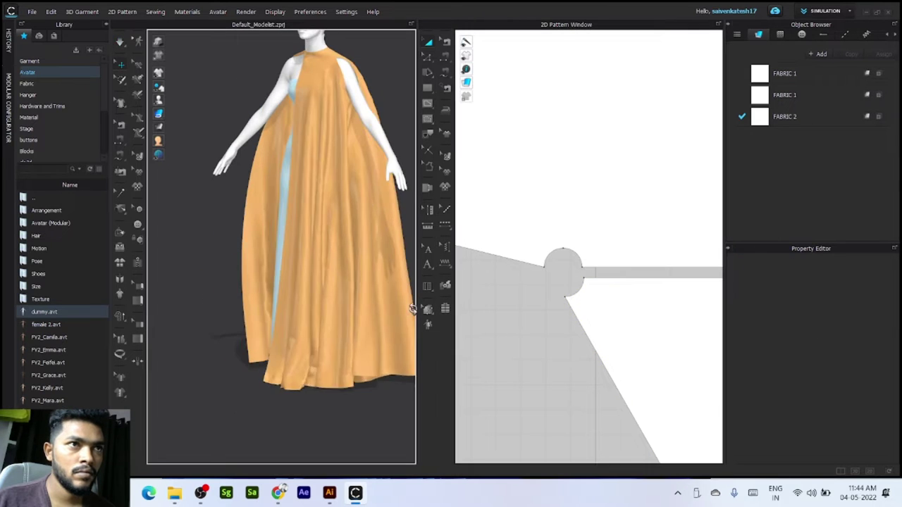
pyautogui.moveTo(328, 250); pyautogui.dragTo(285, 277, button='middle')
pyautogui.moveTo(272, 349); pyautogui.dragTo(314, 342, button='right')
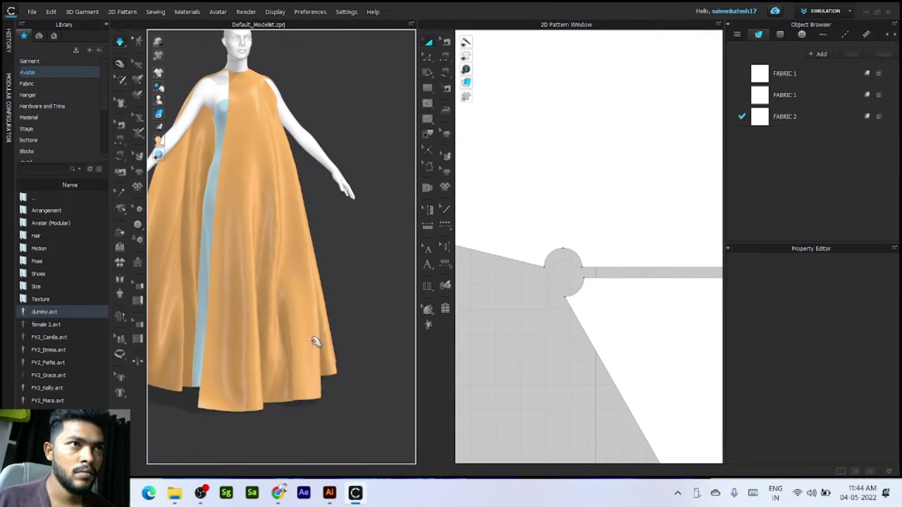
pyautogui.click(312, 367)
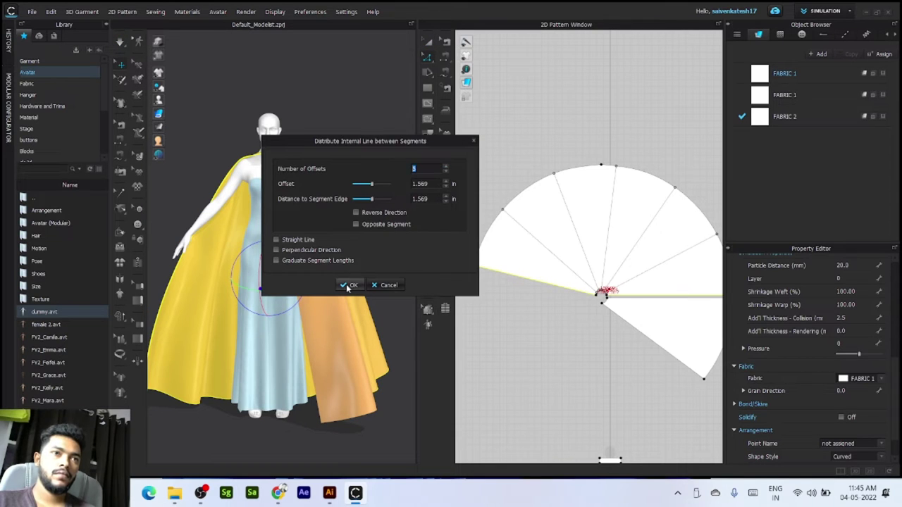
# Step: Distribute 5 internal lines between the two straight edges of the larger cape panel, with an offset of 1.569 in
pyautogui.click(349, 284)
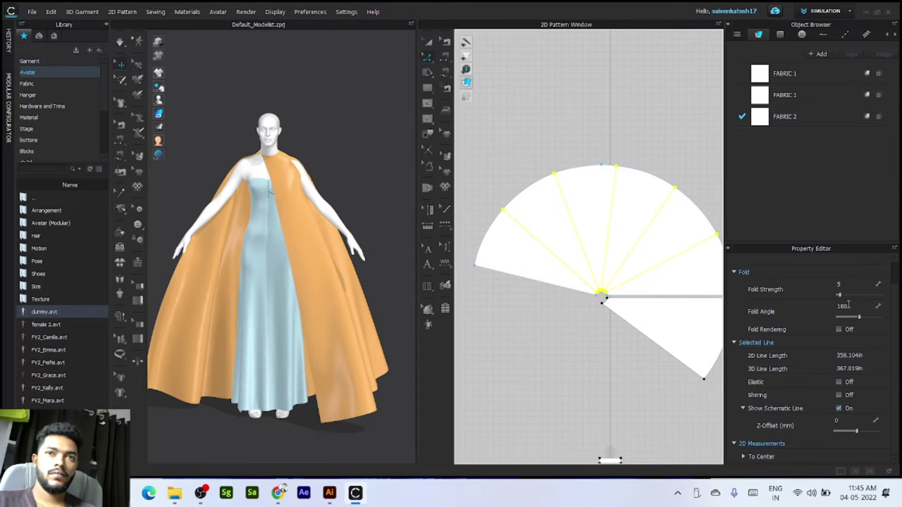
# Step: Set the fold strength of the five internal lines to 100 and simulate the cape
pyautogui.click(848, 285)
pyautogui.write('100')
pyautogui.click(850, 305)
pyautogui.click(533, 342)
pyautogui.press('space')
pyautogui.moveTo(177, 304)
pyautogui.mouseDown(button='right')
pyautogui.moveTo(223, 295)
pyautogui.moveTo(151, 303)
pyautogui.moveTo(170, 303)
pyautogui.mouseUp(button='right')
pyautogui.press('space')
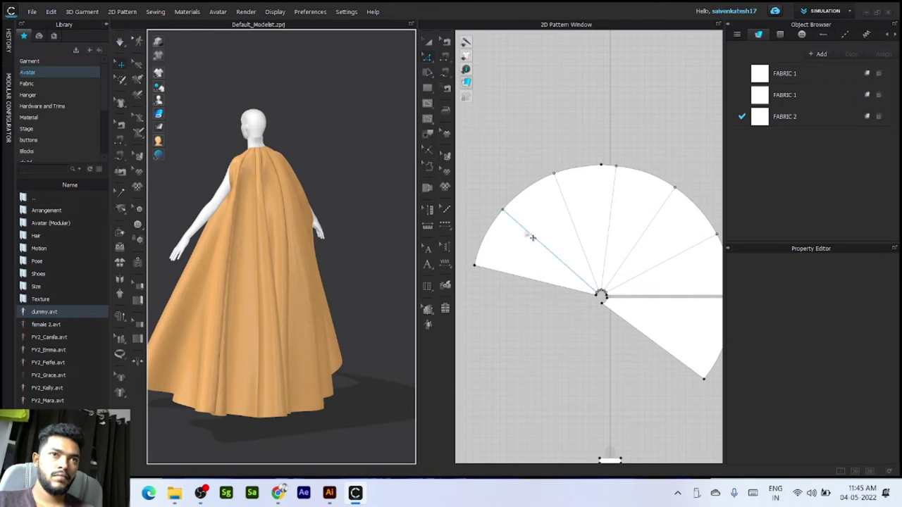
# Step: Set the fold angle of the five internal lines to 83, simulate the cape and check its back
pyautogui.click(531, 236)
pyautogui.keyDown('shift'); pyautogui.click(577, 231); pyautogui.keyUp('shift')
pyautogui.keyDown('shift'); pyautogui.click(612, 228); pyautogui.keyUp('shift')
pyautogui.moveTo(873, 319); pyautogui.dragTo(848, 320)
pyautogui.press('space')
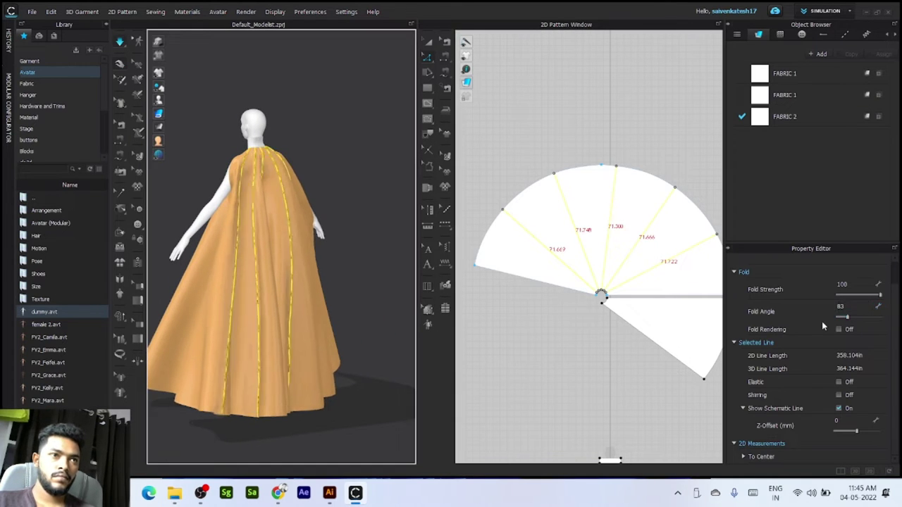
pyautogui.click(533, 340)
pyautogui.moveTo(299, 349); pyautogui.dragTo(191, 345, button='right')
# Step: Reduce the particle distance of both cape panels and check the drape from the side
pyautogui.click(427, 43)
pyautogui.scroll(-5, 601, 217)
pyautogui.moveTo(665, 279); pyautogui.dragTo(534, 176)
pyautogui.scroll(-4, 815, 397)
pyautogui.click(857, 344)
pyautogui.write('1')
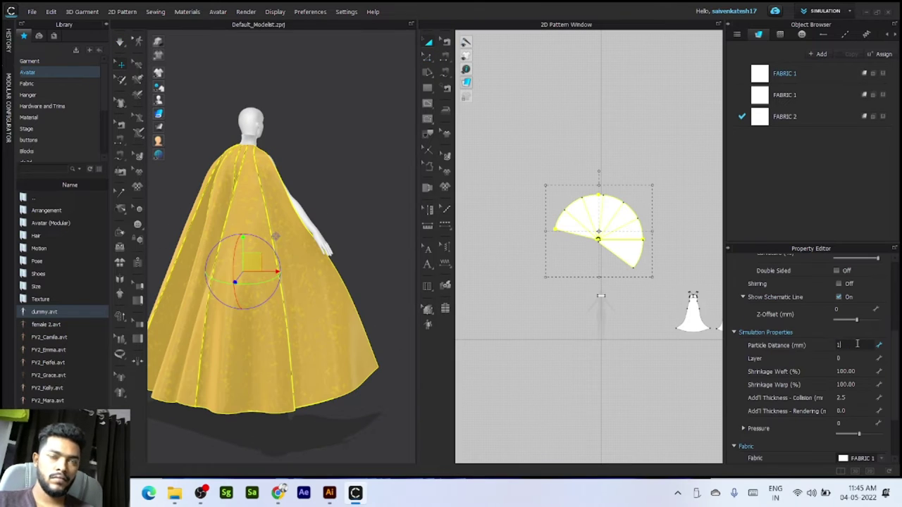
pyautogui.click(521, 351)
pyautogui.moveTo(295, 345); pyautogui.dragTo(404, 338, button='right')
# Step: Save the project in the Clo files folder as cape Dress p
pyautogui.hotkey('ctrl', 's')
pyautogui.scroll(1, 54, 94)
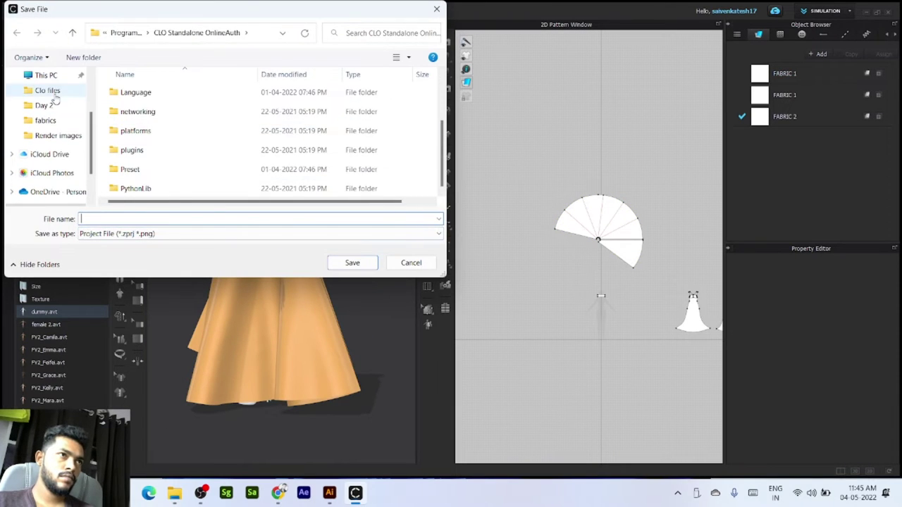
pyautogui.click(54, 93)
pyautogui.click(120, 218)
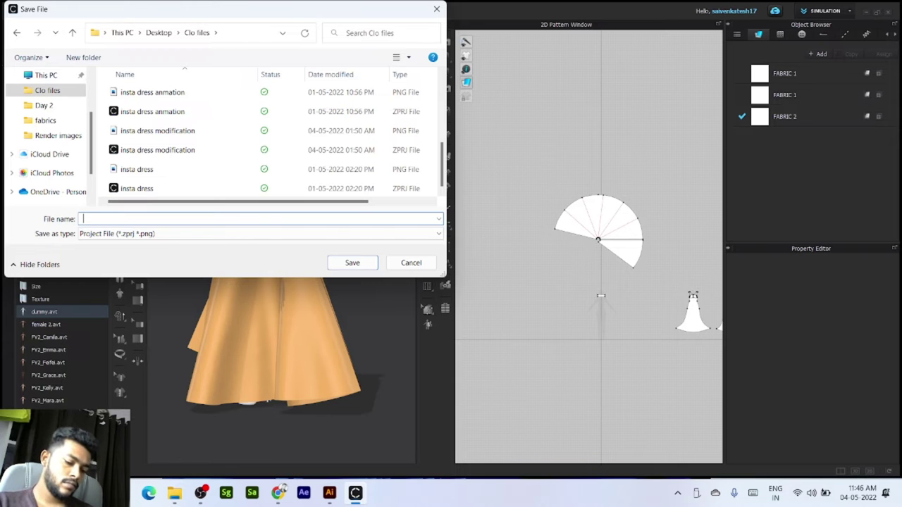
pyautogui.press('Return')
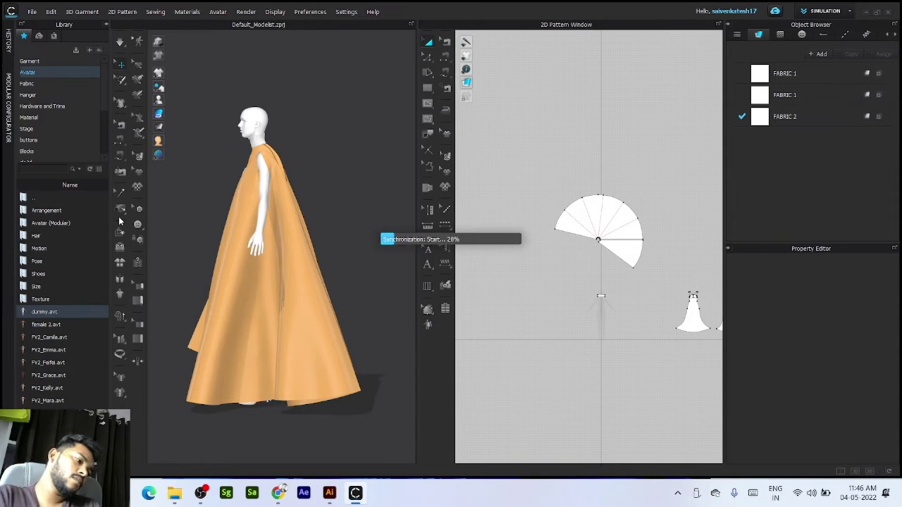
# Step: Remove the strengthening from both cape panels and simulate the garment
pyautogui.moveTo(328, 275); pyautogui.dragTo(249, 243, button='right')
pyautogui.moveTo(250, 243); pyautogui.dragTo(282, 211, button='middle')
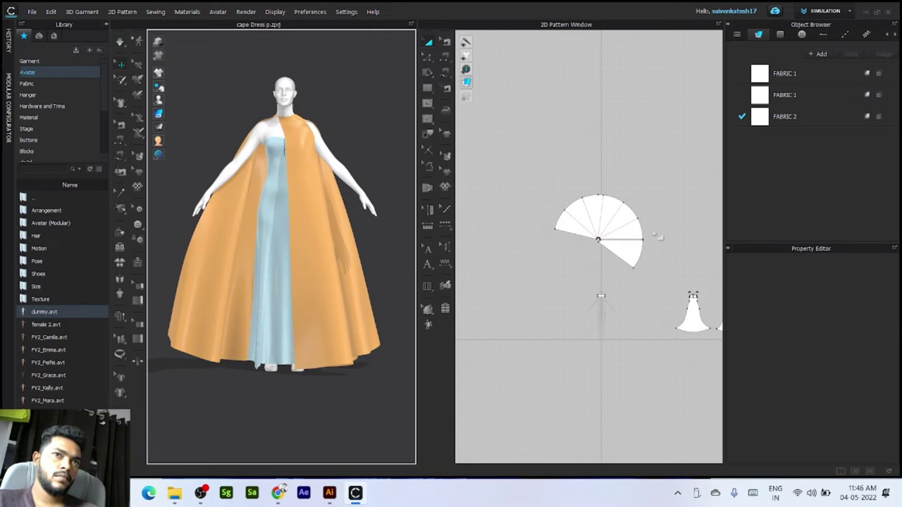
pyautogui.moveTo(534, 174); pyautogui.dragTo(658, 286)
pyautogui.rightClick(636, 243)
pyautogui.click(667, 349)
pyautogui.rightClick(636, 243)
pyautogui.click(620, 361)
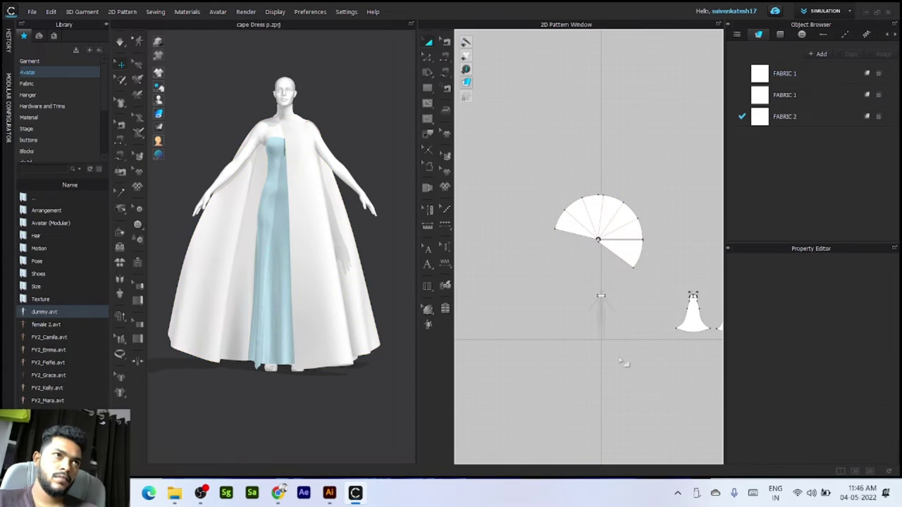
pyautogui.press('space')
pyautogui.moveTo(226, 288)
pyautogui.mouseDown(button='right')
pyautogui.moveTo(424, 280)
pyautogui.moveTo(228, 293)
pyautogui.mouseUp(button='right')
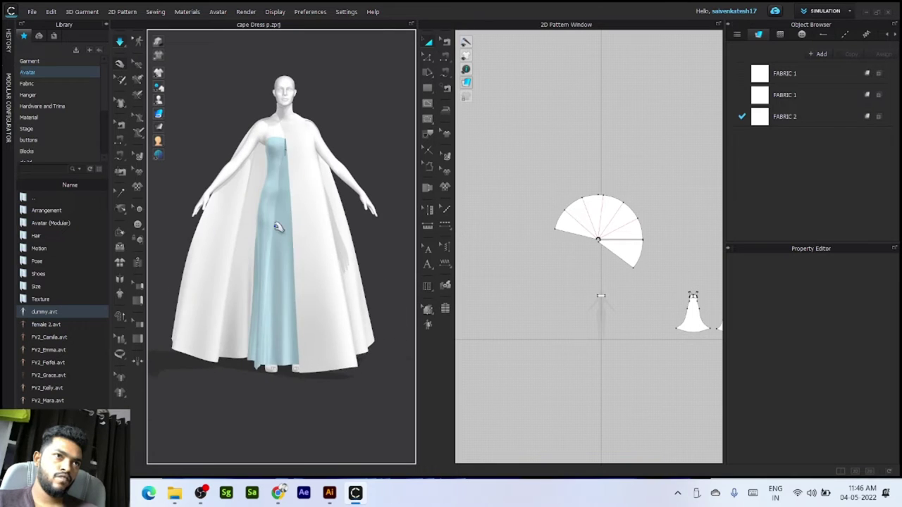
# Step: Switch to the UV Editor, reset the UVs to the 2D arrangement and fit all of them to 0-1
pyautogui.click(824, 11)
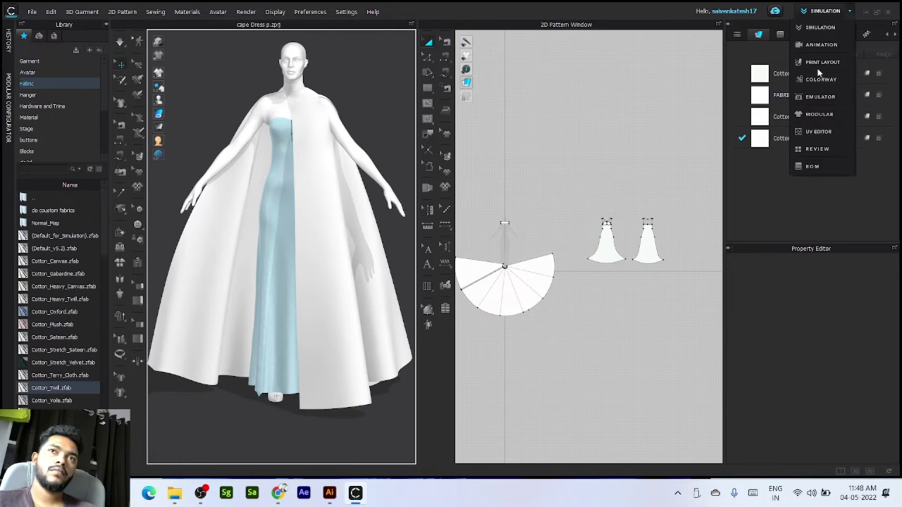
pyautogui.click(818, 135)
pyautogui.scroll(-4, 516, 190)
pyautogui.rightClick(427, 199)
pyautogui.click(452, 218)
pyautogui.rightClick(408, 171)
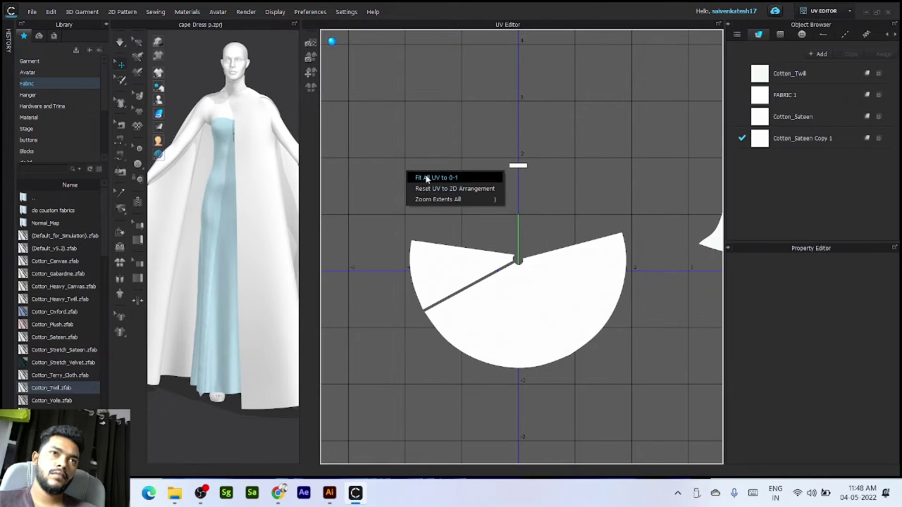
pyautogui.click(427, 178)
# Step: Reposition the two cape panels next to each other in the UV layout
pyautogui.scroll(8, 540, 253)
pyautogui.moveTo(519, 258); pyautogui.dragTo(553, 251)
pyautogui.moveTo(428, 267); pyautogui.dragTo(465, 259)
pyautogui.scroll(-4, 445, 272)
pyautogui.scroll(9, 444, 274)
pyautogui.moveTo(494, 307); pyautogui.dragTo(507, 308)
pyautogui.scroll(-8, 494, 246)
# Step: Move the gown's front skirt and bust pieces together to the space above the cape panels in the UV layout
pyautogui.click(598, 241)
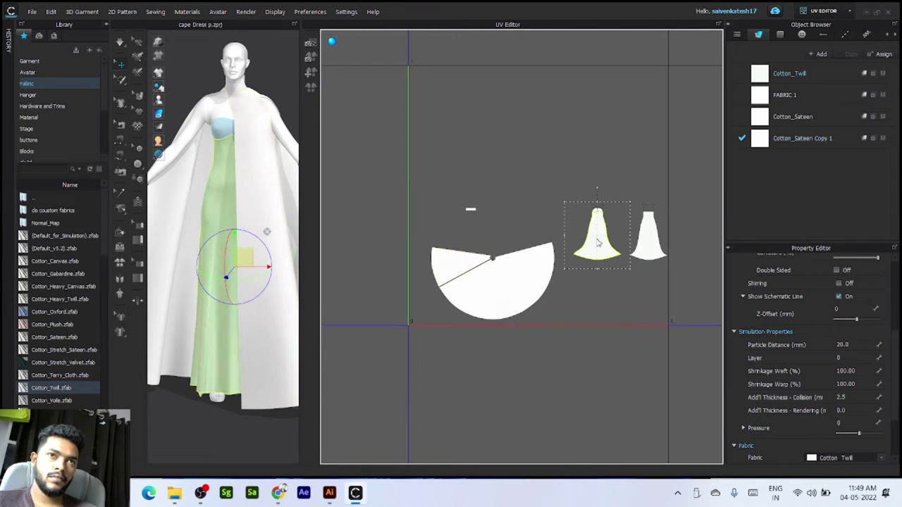
pyautogui.scroll(5, 476, 210)
pyautogui.moveTo(476, 218); pyautogui.dragTo(525, 315)
pyautogui.scroll(-5, 595, 280)
pyautogui.scroll(7, 639, 264)
pyautogui.click(698, 258)
pyautogui.moveTo(697, 258); pyautogui.dragTo(590, 238, button='middle')
pyautogui.scroll(2, 585, 243)
pyautogui.click(584, 248)
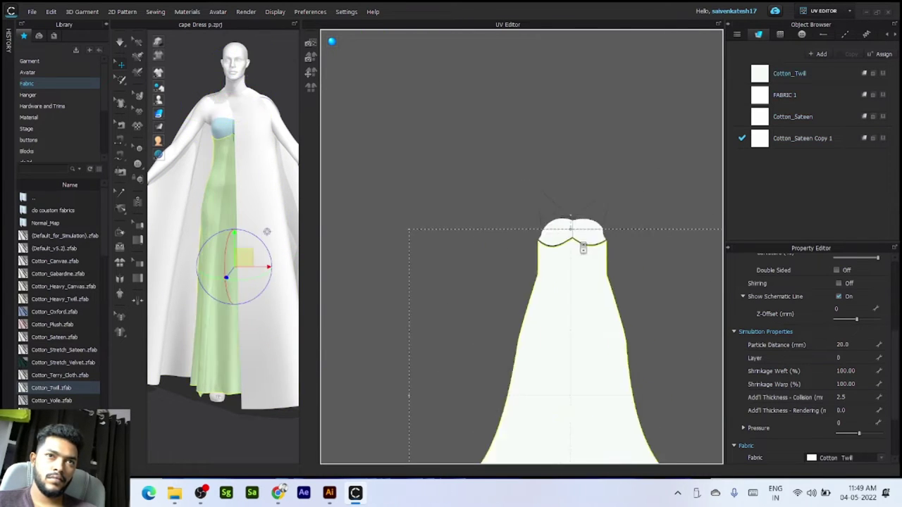
pyautogui.keyDown('shift'); pyautogui.click(573, 233); pyautogui.keyUp('shift')
pyautogui.scroll(-6, 554, 282)
pyautogui.moveTo(662, 287); pyautogui.dragTo(437, 262)
# Step: Space the two bust cup pieces apart from each other and from the front skirt's upper edge
pyautogui.scroll(8, 412, 190)
pyautogui.moveTo(506, 333); pyautogui.dragTo(569, 304)
pyautogui.scroll(-2, 626, 244)
pyautogui.moveTo(465, 291); pyautogui.dragTo(461, 229)
pyautogui.moveTo(582, 282); pyautogui.dragTo(513, 285)
pyautogui.keyDown('shift'); pyautogui.click(509, 241); pyautogui.keyUp('shift')
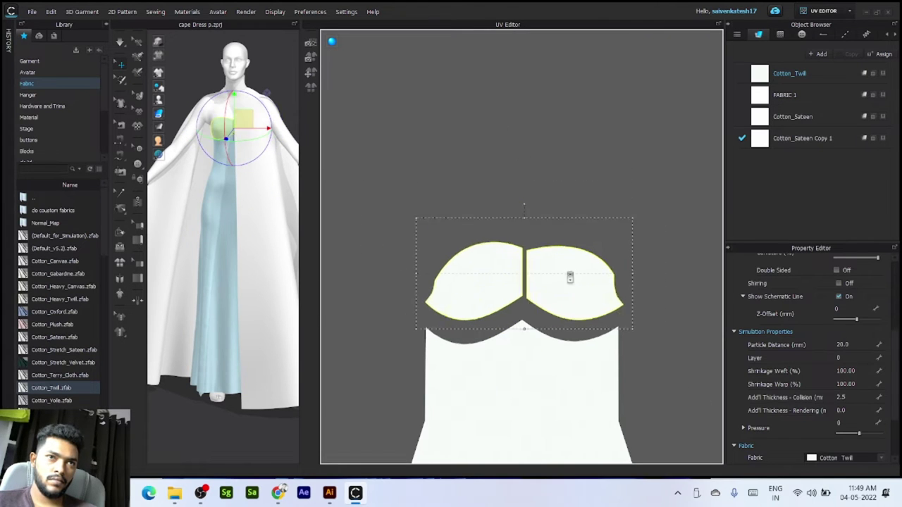
# Step: Arrange the back skirt and the remaining small pieces compactly above the cape panels
pyautogui.scroll(-9, 570, 277)
pyautogui.moveTo(568, 279); pyautogui.dragTo(426, 250)
pyautogui.click(471, 207)
pyautogui.moveTo(563, 248); pyautogui.dragTo(395, 220)
pyautogui.moveTo(413, 212); pyautogui.dragTo(406, 252)
pyautogui.scroll(-6, 525, 267)
# Step: Fit all selected UVs to 0-1 with an absolute length of 15 mm
pyautogui.hotkey('ctrl', 'a')
pyautogui.rightClick(477, 279)
pyautogui.click(501, 303)
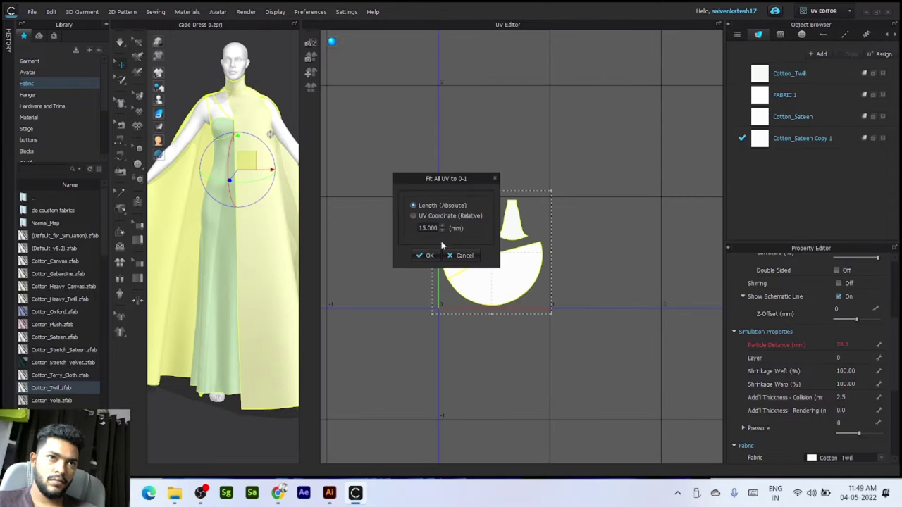
pyautogui.click(425, 255)
# Step: Adjust the positions of the gown pieces above the cape panels in the UV layout
pyautogui.click(496, 229)
pyautogui.scroll(6, 496, 229)
pyautogui.moveTo(390, 120); pyautogui.dragTo(388, 120)
pyautogui.keyDown('shift'); pyautogui.click(427, 209); pyautogui.keyUp('shift')
pyautogui.moveTo(427, 211); pyautogui.dragTo(428, 223)
pyautogui.scroll(-6, 560, 195)
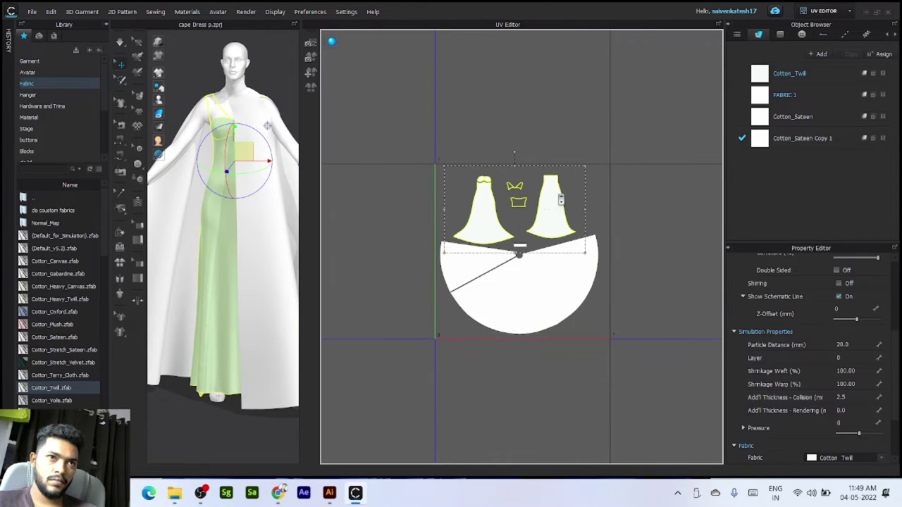
# Step: Fit all the rearranged UVs to 0-1 again and check the spacing around the collar and neck opening
pyautogui.hotkey('ctrl', 'a')
pyautogui.rightClick(554, 288)
pyautogui.click(589, 329)
pyautogui.click(425, 255)
pyautogui.click(526, 254)
pyautogui.scroll(5, 527, 255)
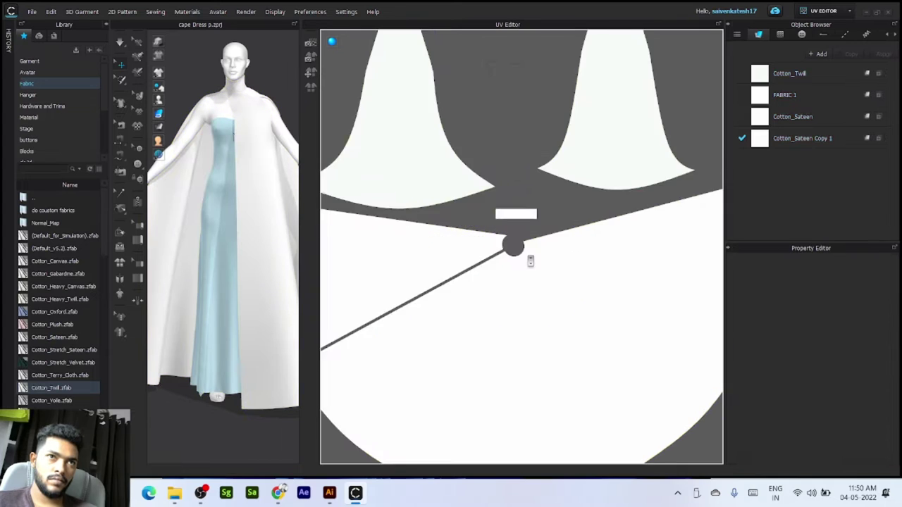
pyautogui.scroll(-3, 530, 259)
pyautogui.scroll(-5, 534, 264)
pyautogui.moveTo(493, 344); pyautogui.dragTo(554, 265, button='middle')
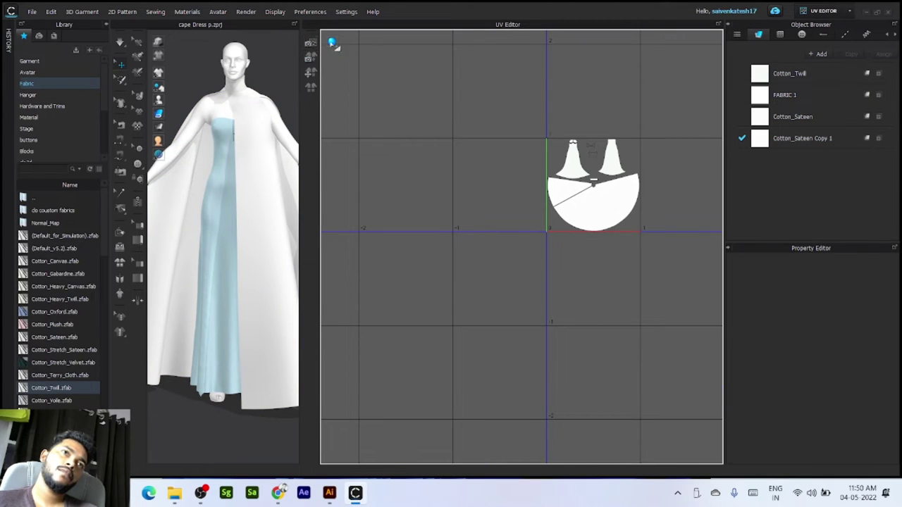
# Step: Bake the UV textures as PNG files named CAPE DRESS into a new CAPE folder inside the obj folder
pyautogui.click(313, 62)
pyautogui.click(504, 122)
pyautogui.click(498, 123)
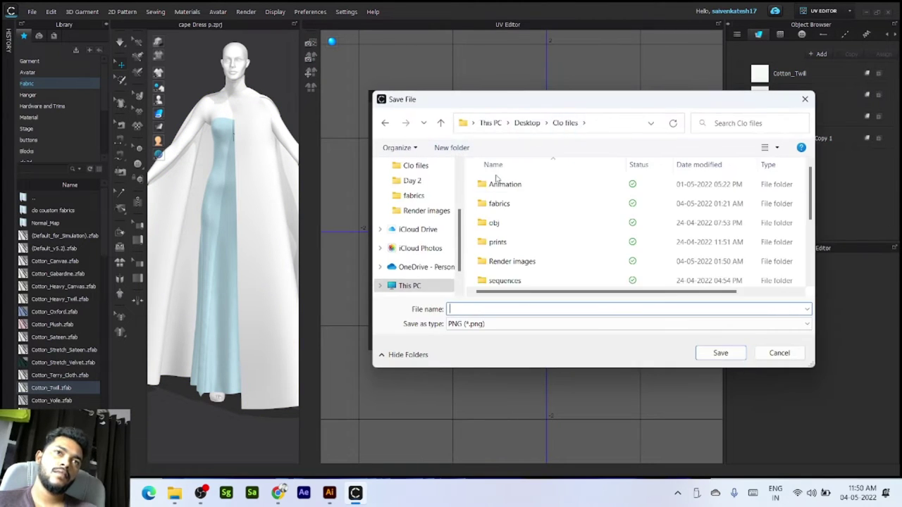
pyautogui.doubleClick(494, 223)
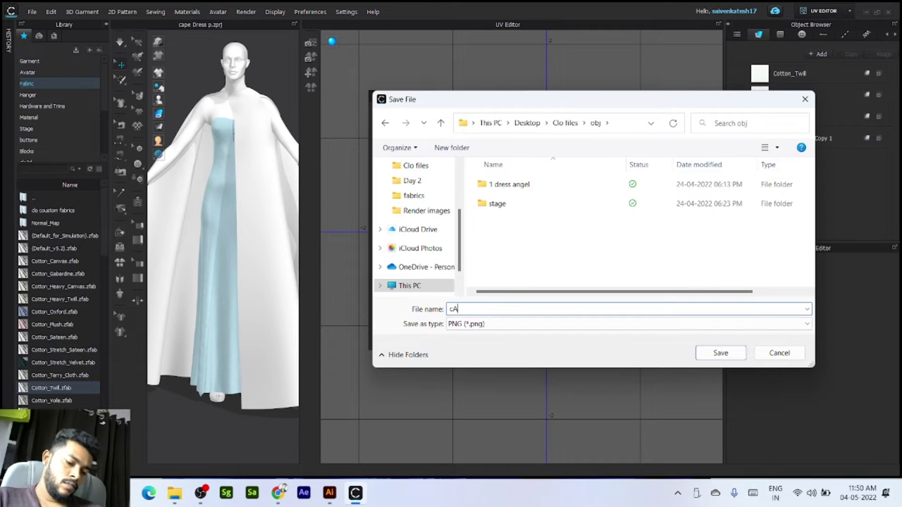
pyautogui.write('C')
pyautogui.click(450, 147)
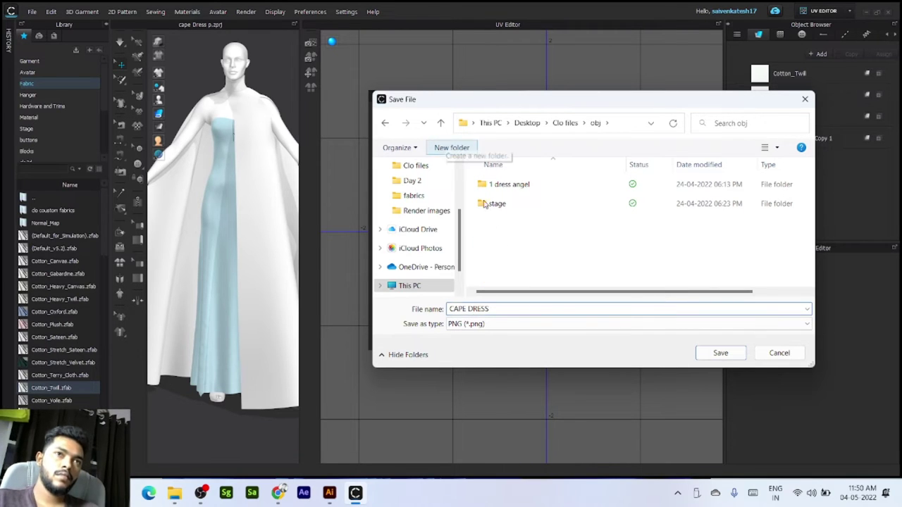
pyautogui.write('CAPE')
pyautogui.press('Return')
pyautogui.doubleClick(531, 209)
pyautogui.click(715, 354)
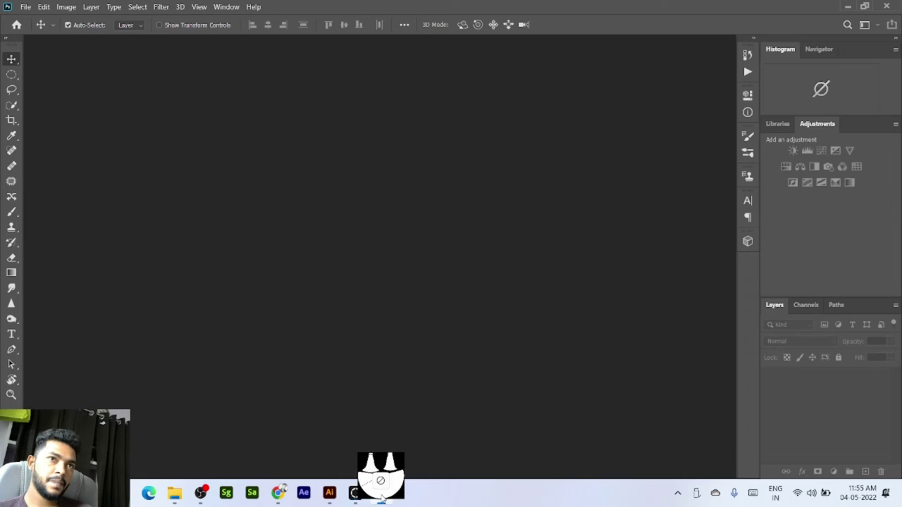
# Step: Open CAPE DRESS_diffuse_1001.png in Photoshop and inspect the panel edges around the cape's neck opening
pyautogui.moveTo(383, 477); pyautogui.dragTo(406, 288)
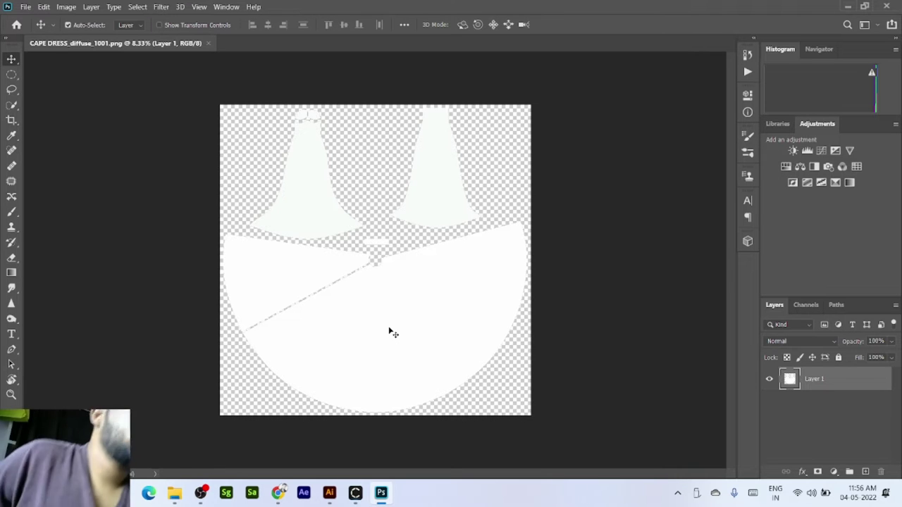
pyautogui.hotkey('ctrl', '+')
pyautogui.hotkey('ctrl', '+')
pyautogui.hotkey('ctrl', '+')
pyautogui.hotkey('ctrl', '+')
pyautogui.hotkey('ctrl', '+')
pyautogui.hotkey('ctrl', '+')
pyautogui.hotkey('ctrl', '+')
pyautogui.hotkey('ctrl', '+')
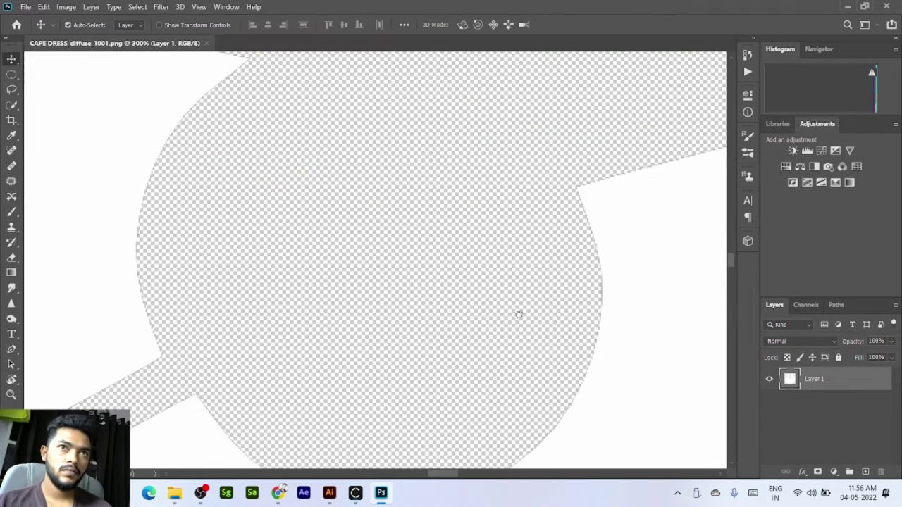
pyautogui.moveTo(519, 315); pyautogui.dragTo(242, 116)
pyautogui.hotkey('ctrl', '-')
pyautogui.hotkey('ctrl', '-')
pyautogui.hotkey('ctrl', '-')
pyautogui.hotkey('ctrl', '-')
pyautogui.hotkey('ctrl', '-')
pyautogui.hotkey('ctrl', '-')
pyautogui.hotkey('ctrl', '-')
pyautogui.hotkey('ctrl', '-')
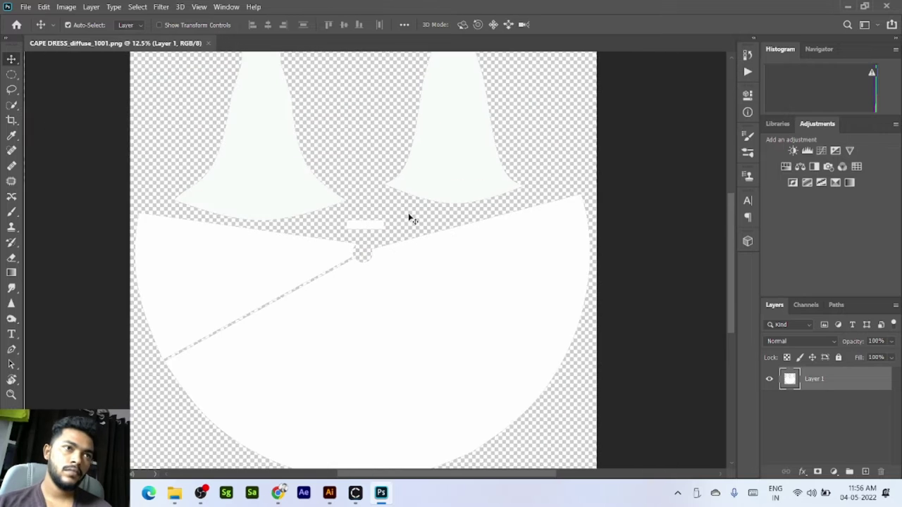
pyautogui.hotkey('ctrl', '+')
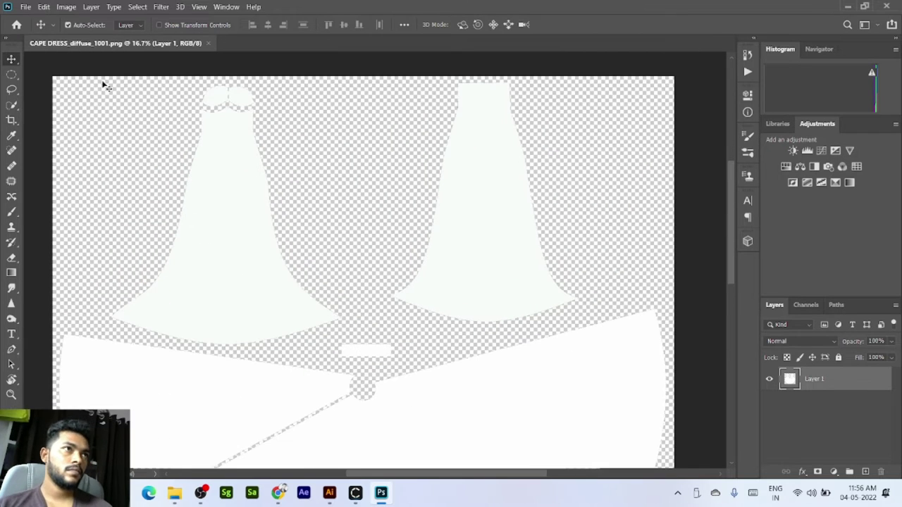
# Step: Open the Untitled-1.png tile image from the CAPE folder in Photoshop and start setting up a new document
pyautogui.click(25, 6)
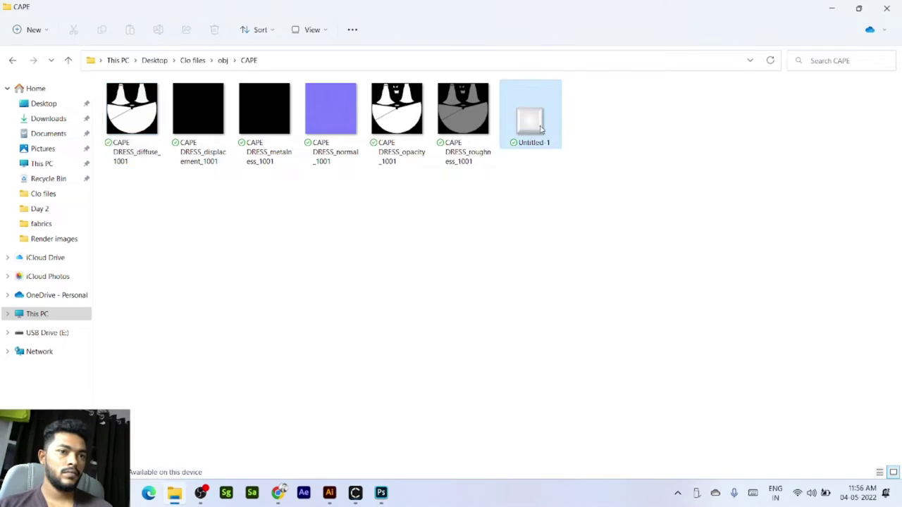
pyautogui.moveTo(541, 129); pyautogui.dragTo(334, 44)
pyautogui.click(26, 7)
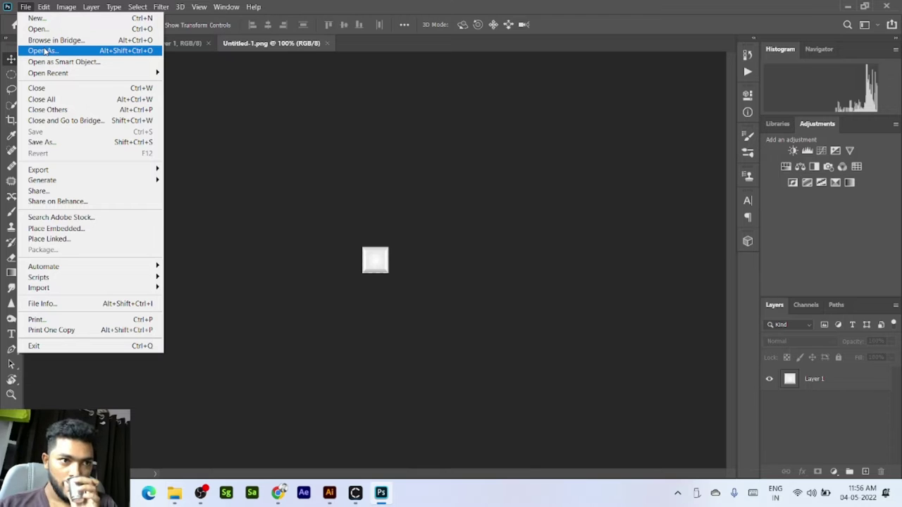
pyautogui.click(36, 19)
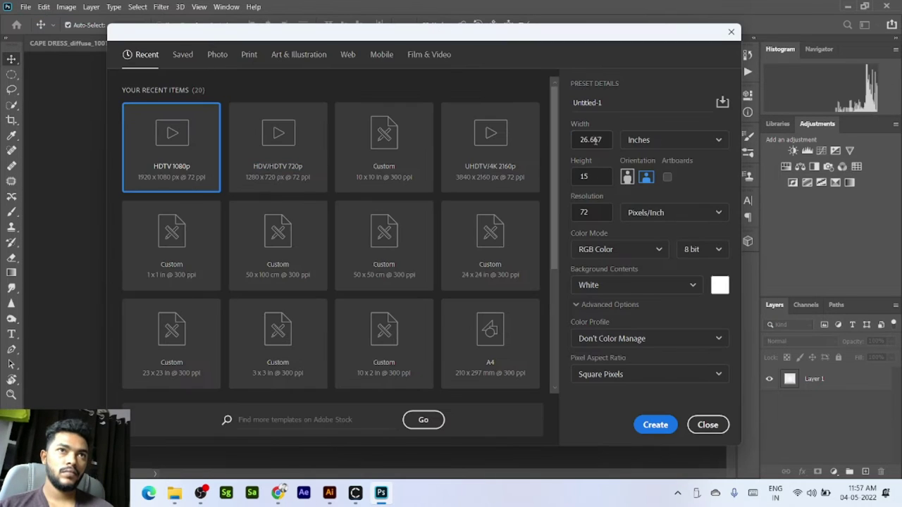
pyautogui.click(673, 212)
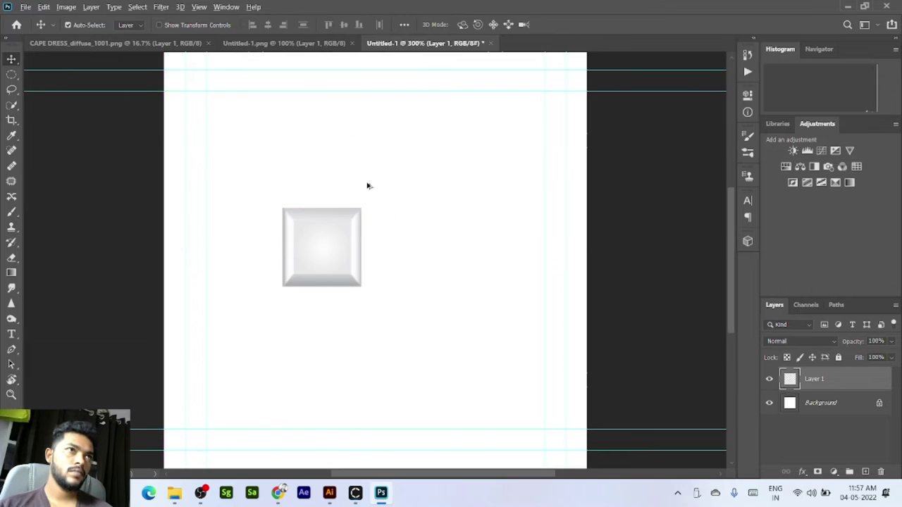
# Step: Align the tile with the canvas's upper-left corner and place a copy level with it near the opposite side
pyautogui.click(367, 186)
pyautogui.moveTo(320, 157); pyautogui.dragTo(343, 259)
pyautogui.moveTo(337, 364); pyautogui.dragTo(537, 191)
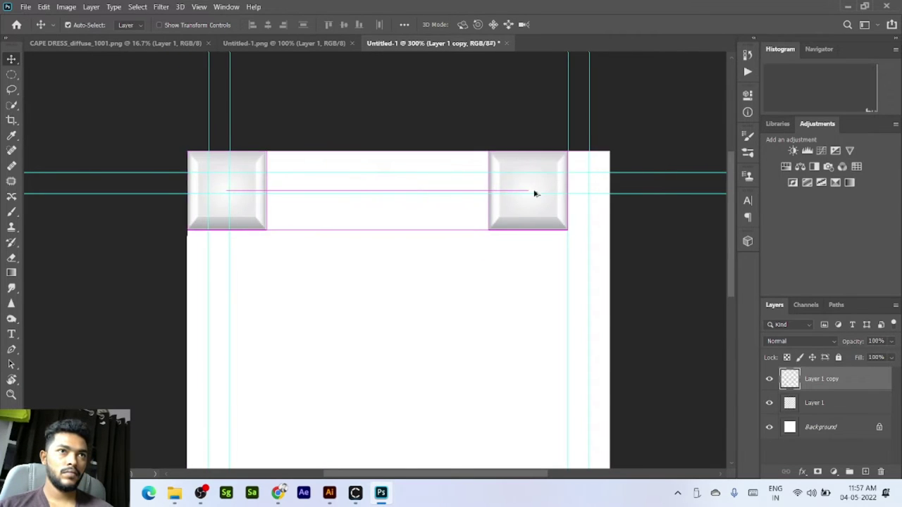
pyautogui.scroll(-3, 407, 271)
pyautogui.click(235, 120)
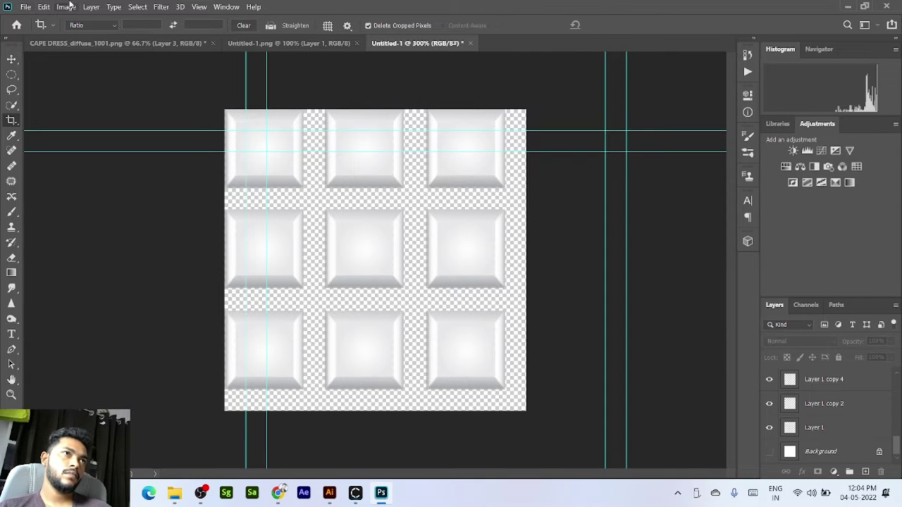
# Step: Define the three-by-three tile grid as a pattern
pyautogui.click(25, 6)
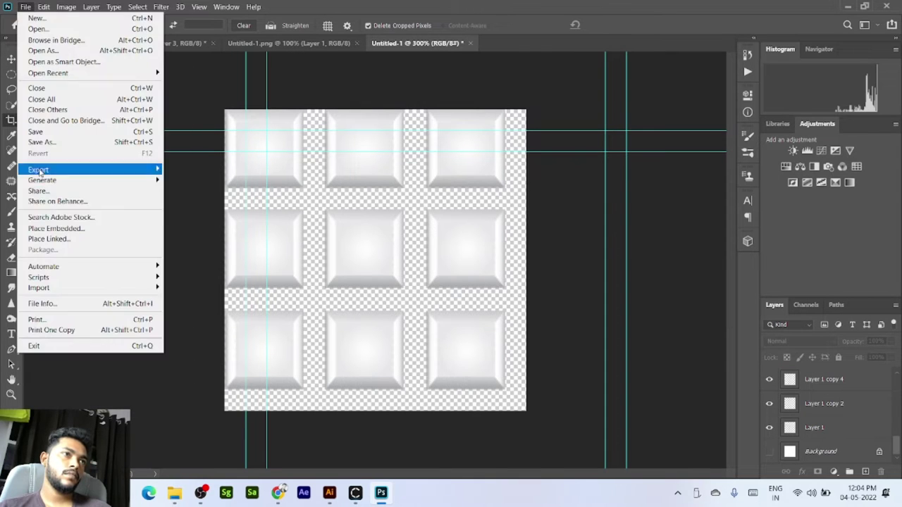
pyautogui.click(150, 308)
pyautogui.press('Return')
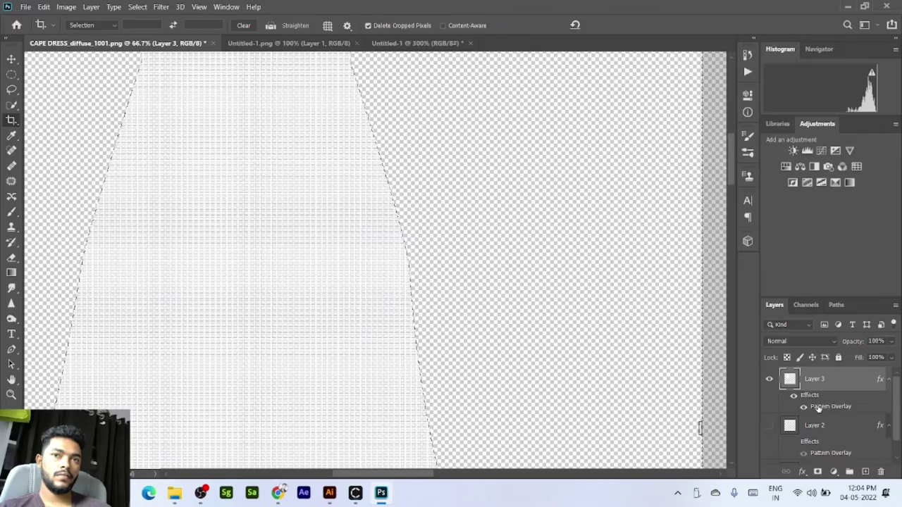
# Step: Switch Layer 3's pattern overlay to the newly defined three-by-three tile pattern and check it on the gown panel
pyautogui.doubleClick(818, 408)
pyautogui.click(656, 109)
pyautogui.click(594, 195)
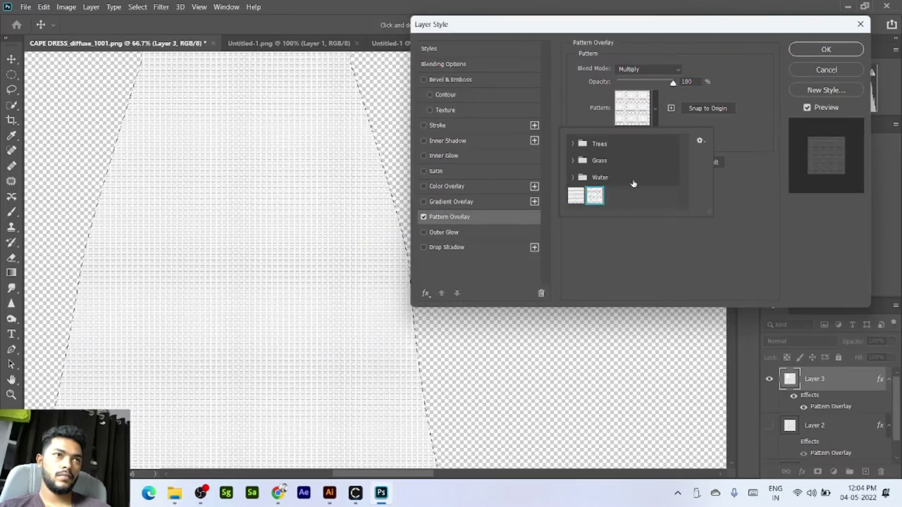
pyautogui.click(730, 176)
pyautogui.click(823, 50)
pyautogui.scroll(-12, 423, 259)
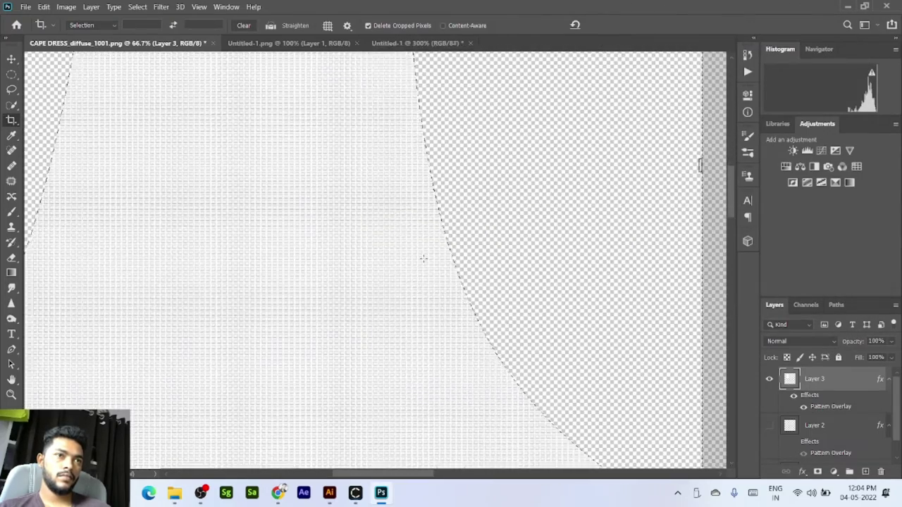
pyautogui.scroll(3, 423, 259)
pyautogui.keyDown('alt'); pyautogui.scroll(-5, 423, 259); pyautogui.keyUp('alt')
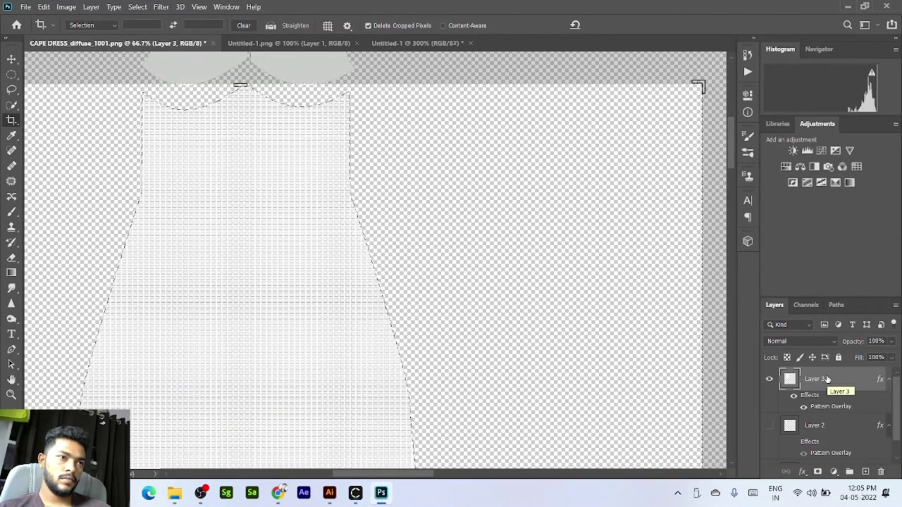
pyautogui.keyDown('alt'); pyautogui.scroll(4, 524, 326); pyautogui.keyUp('alt')
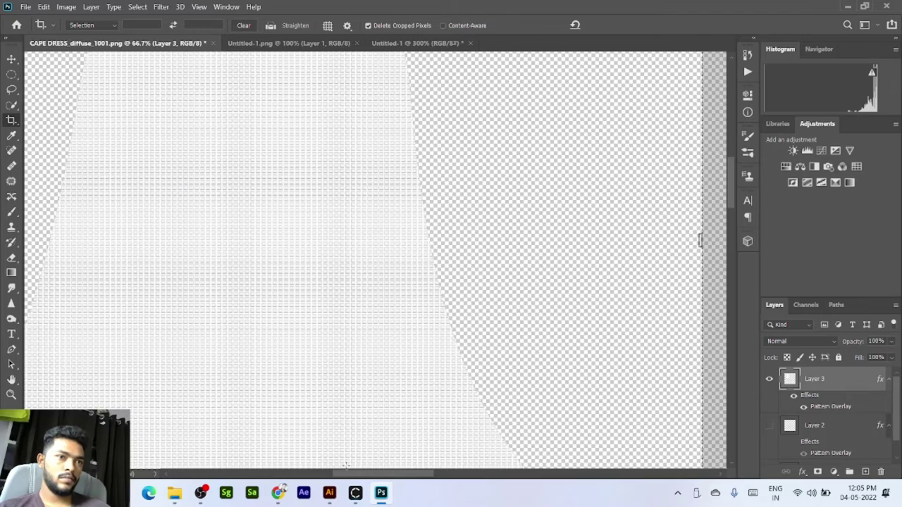
# Step: Leave the Crop tool without cropping, then quick-select the second gown panel and place it on a new layer above Layer 1
pyautogui.moveTo(352, 474); pyautogui.dragTo(432, 480)
pyautogui.hotkey('ctrl', '-')
pyautogui.hotkey('ctrl', '-')
pyautogui.hotkey('ctrl', '-')
pyautogui.hotkey('ctrl', '-')
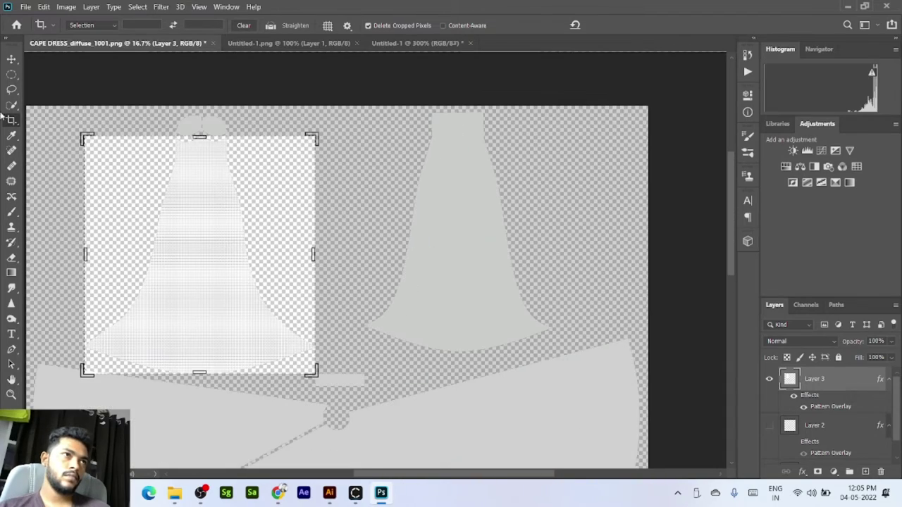
pyautogui.click(11, 59)
pyautogui.click(266, 132)
pyautogui.click(13, 105)
pyautogui.click(453, 172)
pyautogui.click(457, 192)
pyautogui.scroll(-2, 810, 443)
pyautogui.click(810, 453)
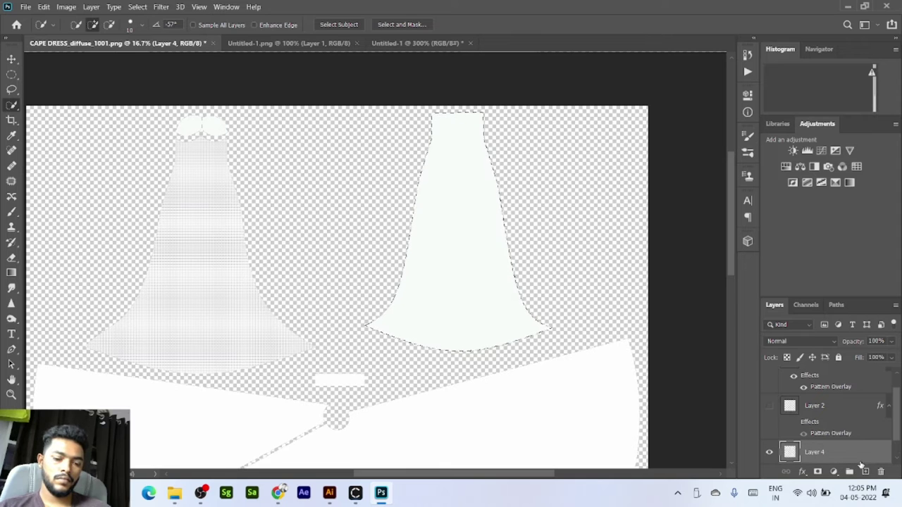
# Step: Apply a Multiply pattern overlay with the tile pattern at 25% scale to Layer 4
pyautogui.scroll(-1, 871, 452)
pyautogui.doubleClick(846, 428)
pyautogui.click(454, 216)
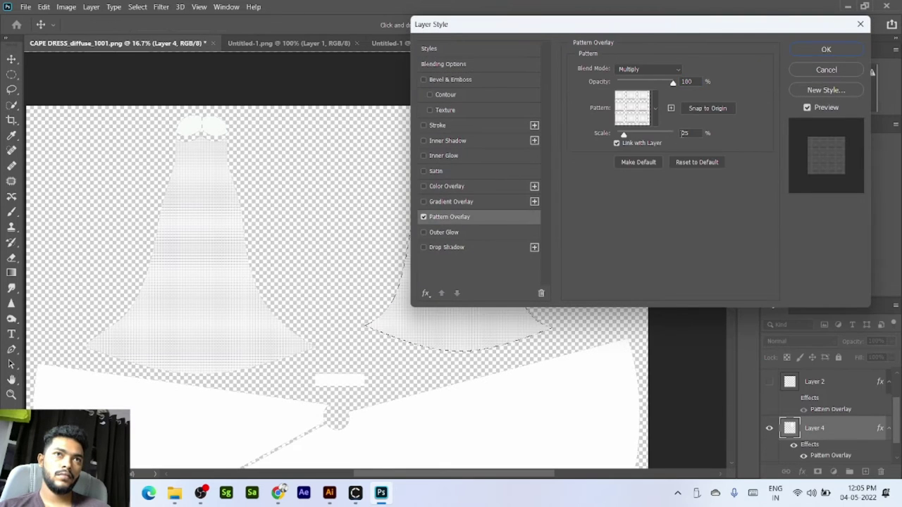
pyautogui.moveTo(707, 28); pyautogui.dragTo(360, 218)
pyautogui.click(479, 239)
# Step: Add another new layer directly above Layer 1
pyautogui.scroll(-10, 598, 263)
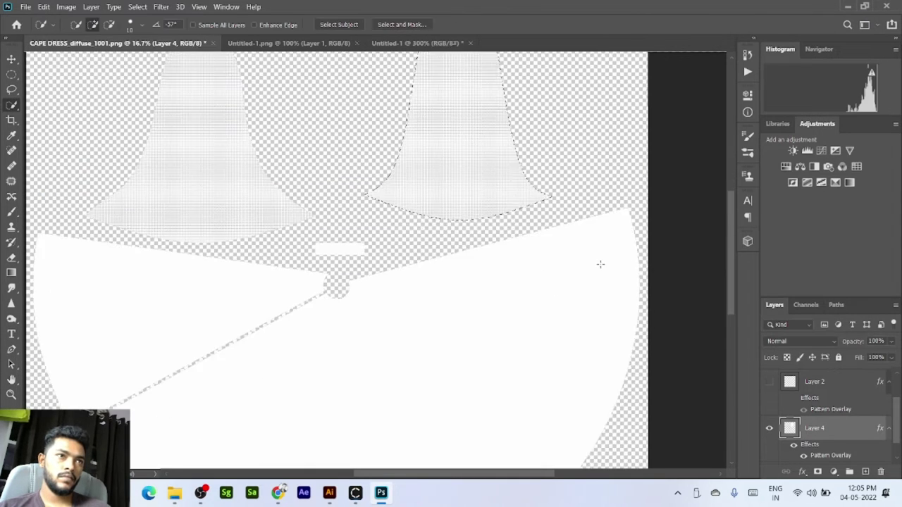
pyautogui.scroll(5, 600, 264)
pyautogui.scroll(2, 600, 264)
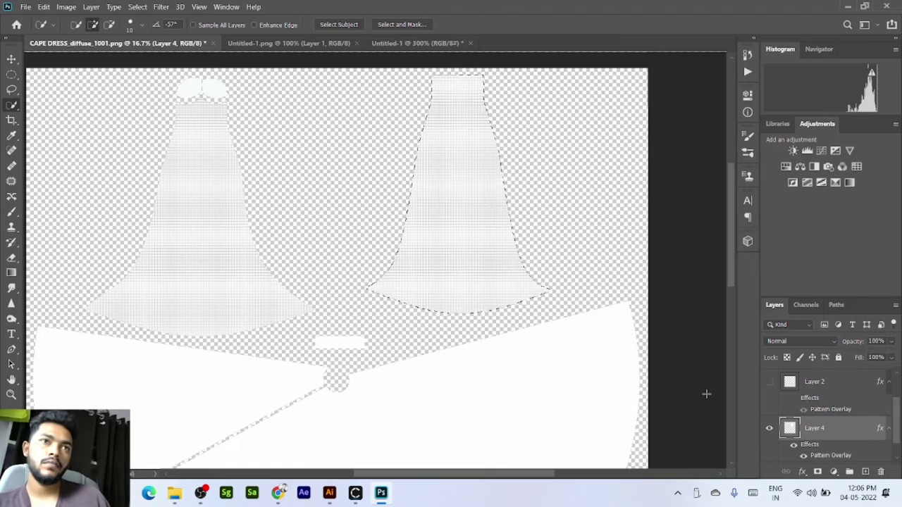
pyautogui.scroll(-1, 851, 432)
pyautogui.click(813, 451)
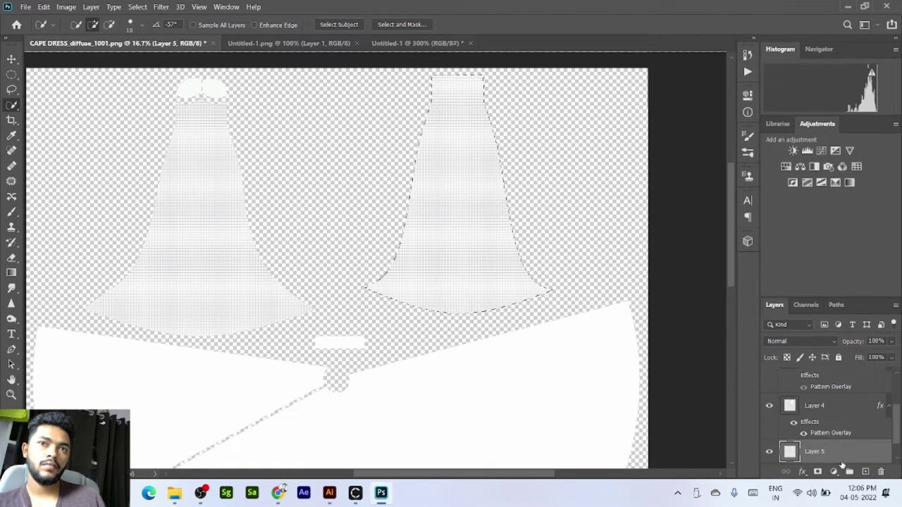
# Step: Try masking Layer 1 to the selected gown panel, then open and cancel the mask refinement settings
pyautogui.scroll(-1, 842, 463)
pyautogui.click(837, 457)
pyautogui.click(817, 471)
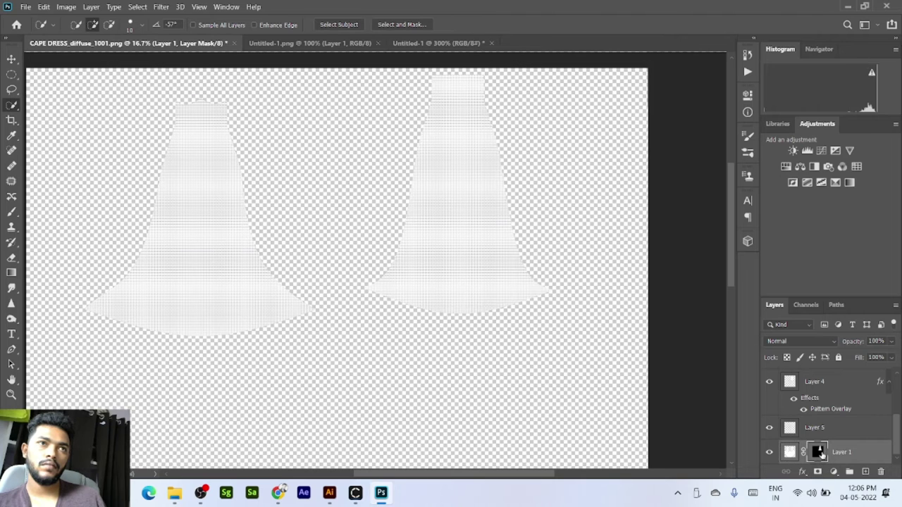
pyautogui.doubleClick(818, 451)
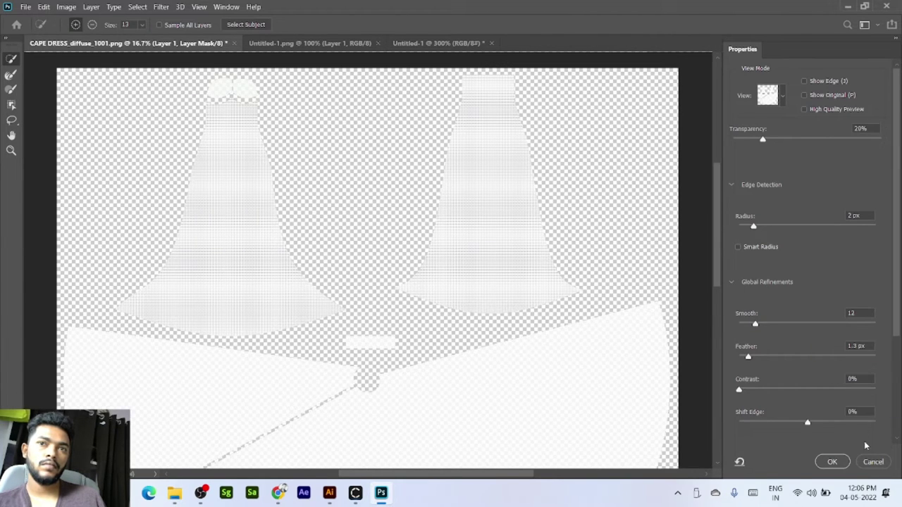
pyautogui.click(870, 459)
pyautogui.click(835, 473)
pyautogui.click(776, 412)
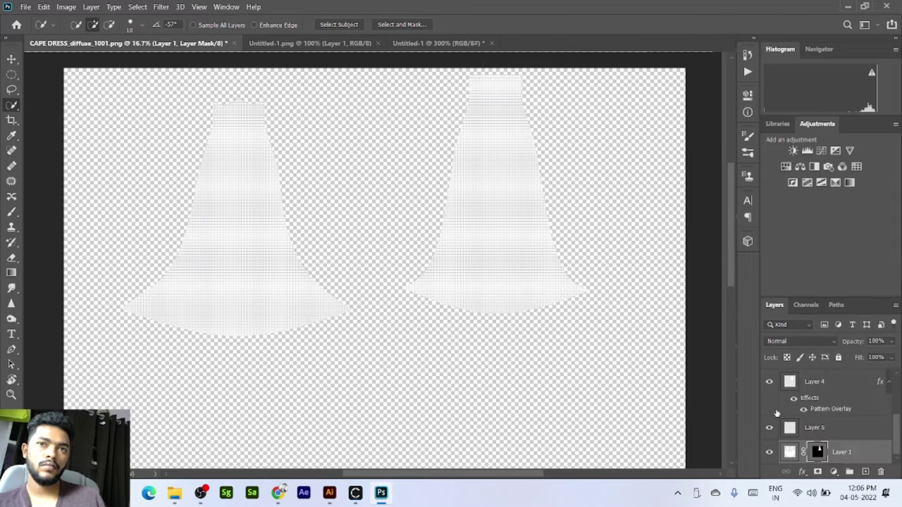
# Step: Try adding a pattern fill layer above Layer 1 using the tile pattern at 25% scale
pyautogui.click(833, 471)
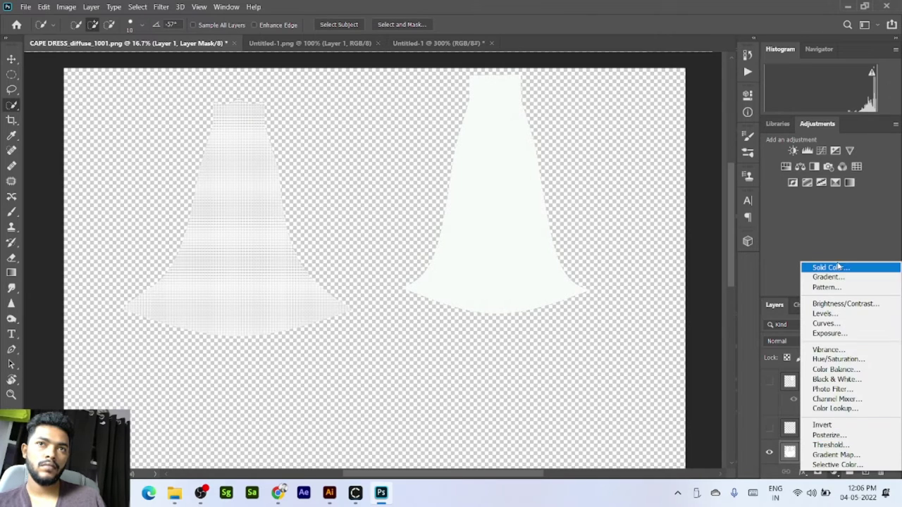
pyautogui.click(825, 287)
pyautogui.click(391, 165)
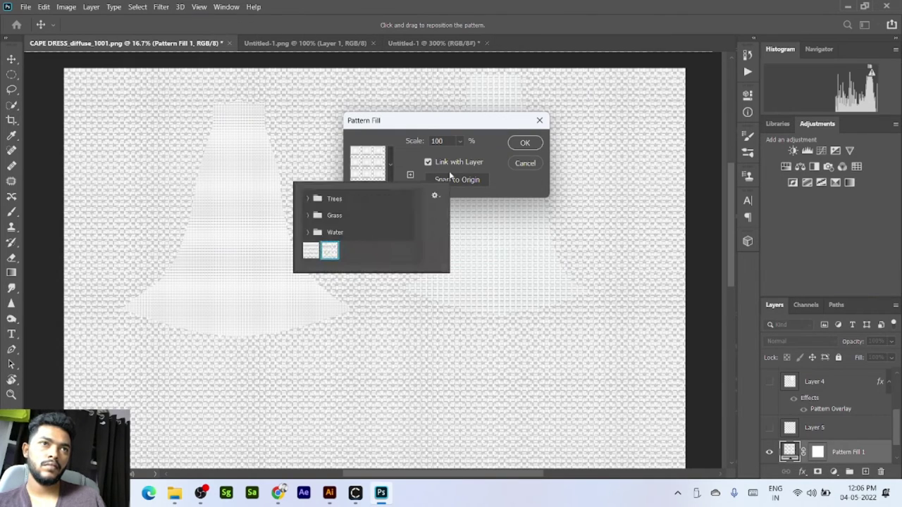
pyautogui.moveTo(445, 142); pyautogui.dragTo(423, 143)
pyautogui.write('25')
# Step: Examine the pattern fill's tiles up close with Layer 1 hidden, and show Layer 1 again
pyautogui.scroll(-1, 815, 417)
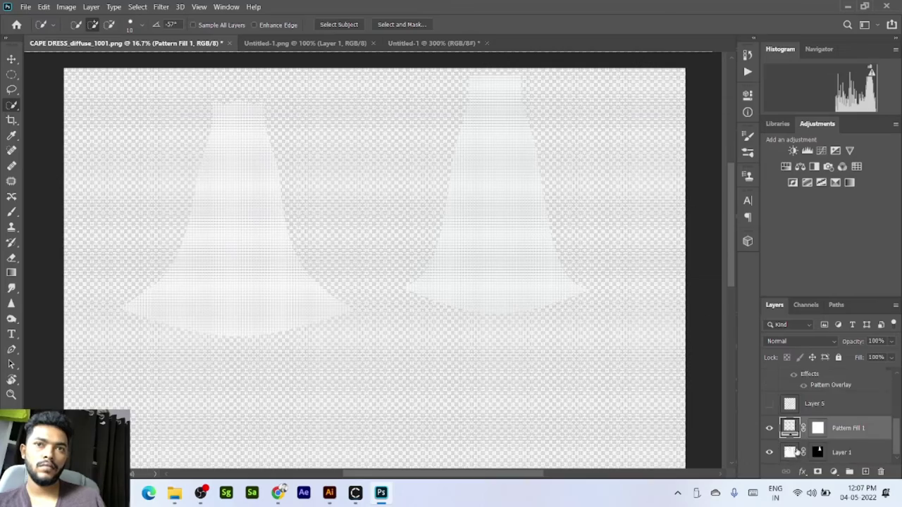
pyautogui.click(794, 455)
pyautogui.click(769, 453)
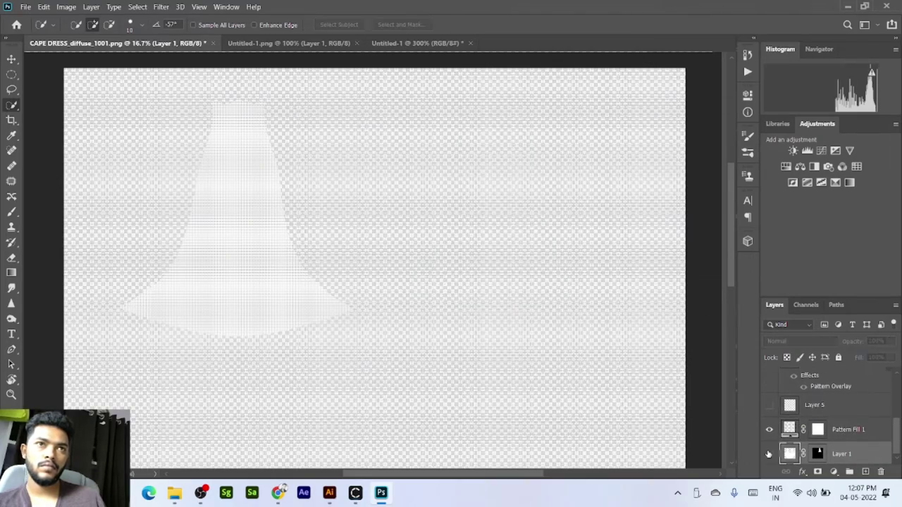
pyautogui.hotkey('ctrl', '+')
pyautogui.hotkey('ctrl', '+')
pyautogui.hotkey('ctrl', '+')
pyautogui.hotkey('ctrl', '+')
pyautogui.hotkey('ctrl', '+')
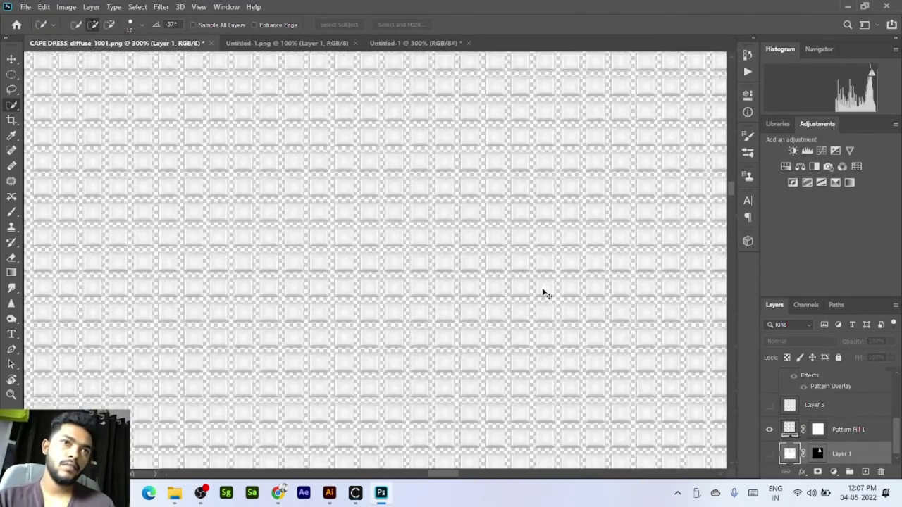
pyautogui.hotkey('ctrl', '-')
pyautogui.hotkey('ctrl', '-')
pyautogui.hotkey('ctrl', '-')
pyautogui.hotkey('ctrl', '-')
pyautogui.hotkey('ctrl', '-')
pyautogui.hotkey('ctrl', '-')
pyautogui.hotkey('ctrl', '-')
pyautogui.click(768, 453)
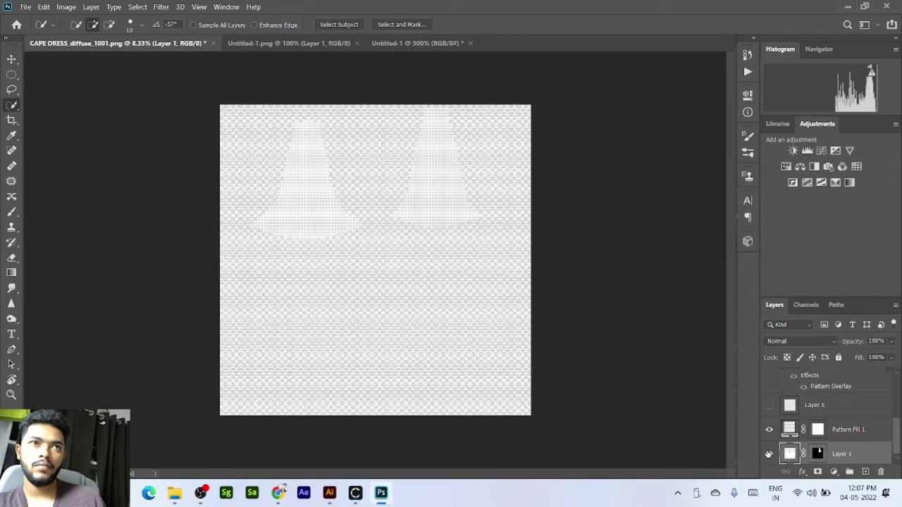
# Step: Undo the pattern fill layer and Layer 1's mask
pyautogui.click(821, 458)
pyautogui.hotkey('ctrl', 'z')
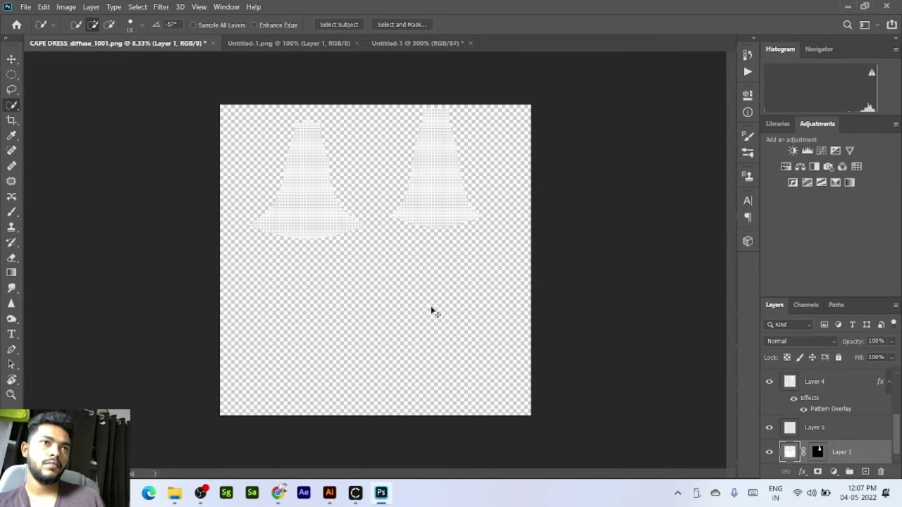
pyautogui.hotkey('ctrl', 'z')
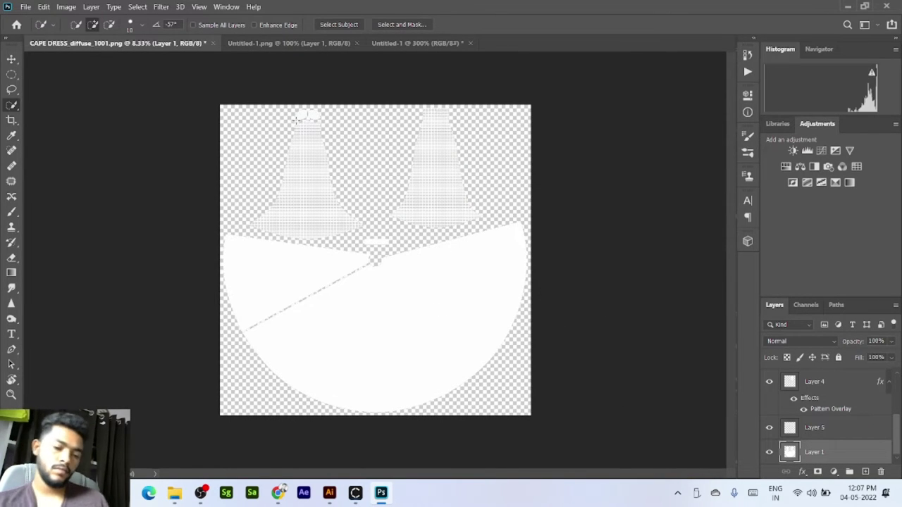
# Step: Examine how the tile pattern meets the scalloped neckline edge of the first gown panel
pyautogui.hotkey('ctrl', '+')
pyautogui.hotkey('ctrl', '+')
pyautogui.hotkey('ctrl', '+')
pyautogui.hotkey('ctrl', '+')
pyautogui.keyDown('space'); pyautogui.moveTo(216, 103); pyautogui.dragTo(419, 433); pyautogui.keyUp('space')
pyautogui.moveTo(342, 120)
pyautogui.keyDown('space'); pyautogui.mouseDown()
pyautogui.moveTo(350, 292)
pyautogui.moveTo(390, 416)
pyautogui.mouseUp(); pyautogui.keyUp('space')
pyautogui.hotkey('ctrl', '+')
pyautogui.hotkey('ctrl', '+')
pyautogui.hotkey('ctrl', '+')
pyautogui.hotkey('ctrl', '+')
pyautogui.moveTo(223, 292); pyautogui.dragTo(365, 238)
pyautogui.moveTo(256, 258); pyautogui.dragTo(364, 252)
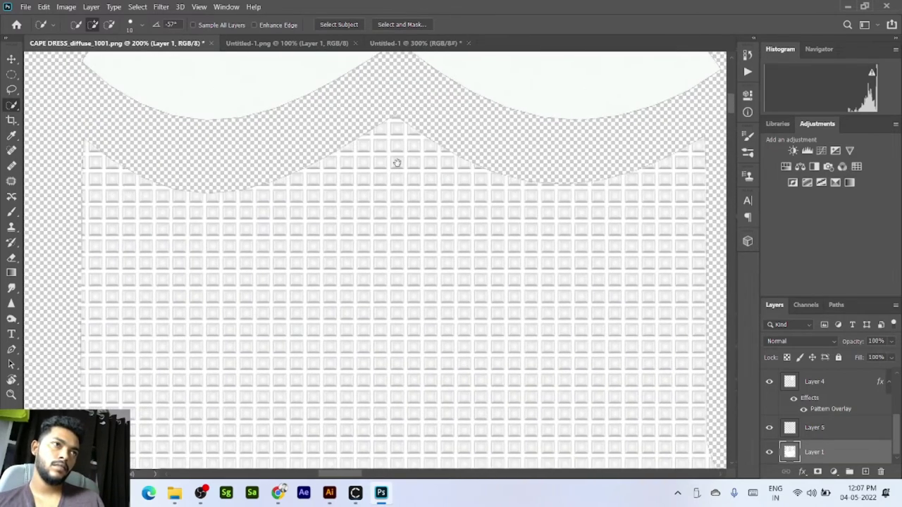
pyautogui.moveTo(396, 163); pyautogui.dragTo(388, 218)
pyautogui.click(820, 384)
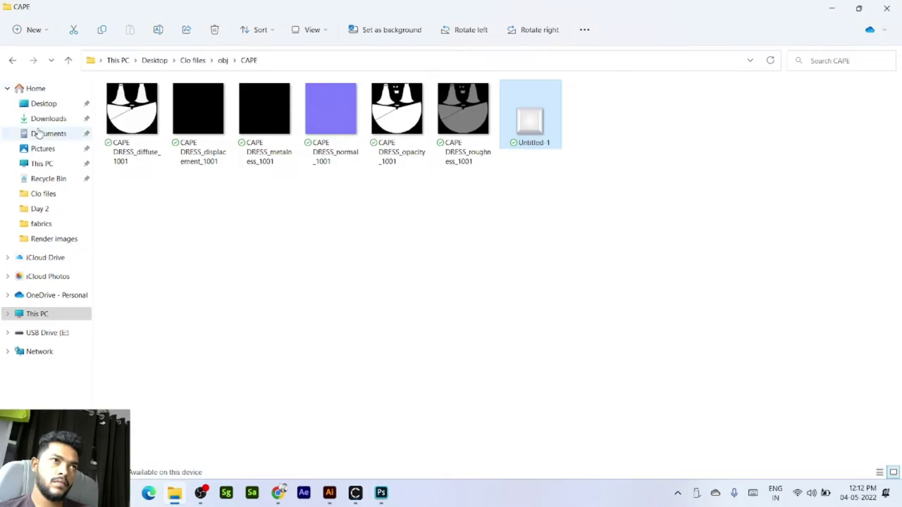
# Step: Try to bring the city skyline image from the Downloads folder into the Photoshop texture document
pyautogui.click(47, 118)
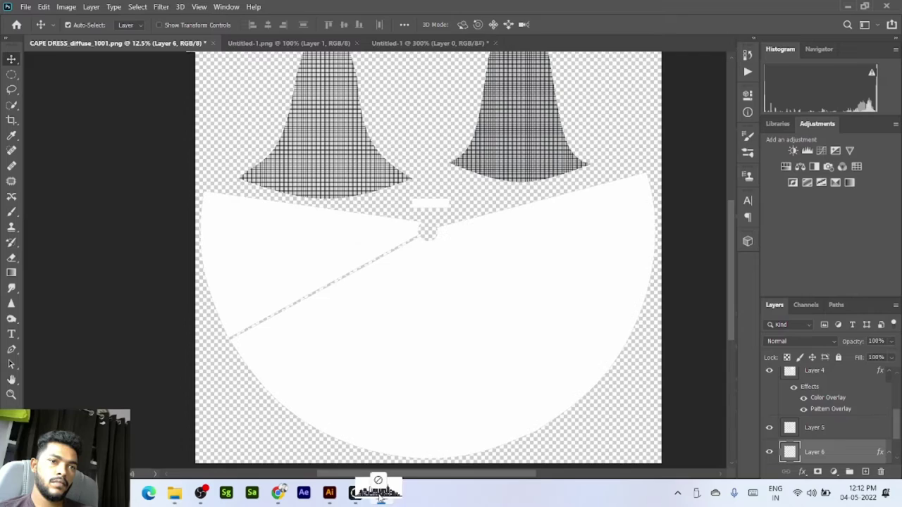
pyautogui.press('Return')
# Step: Switch to Chrome and browse the CITY VECTOR image results, previewing the line-drawn skyline
pyautogui.moveTo(317, 474)
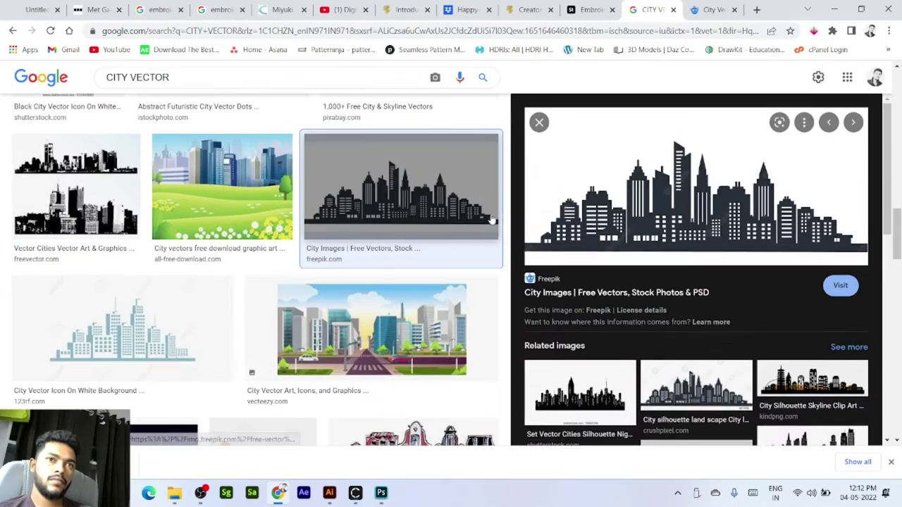
pyautogui.scroll(-2, 694, 281)
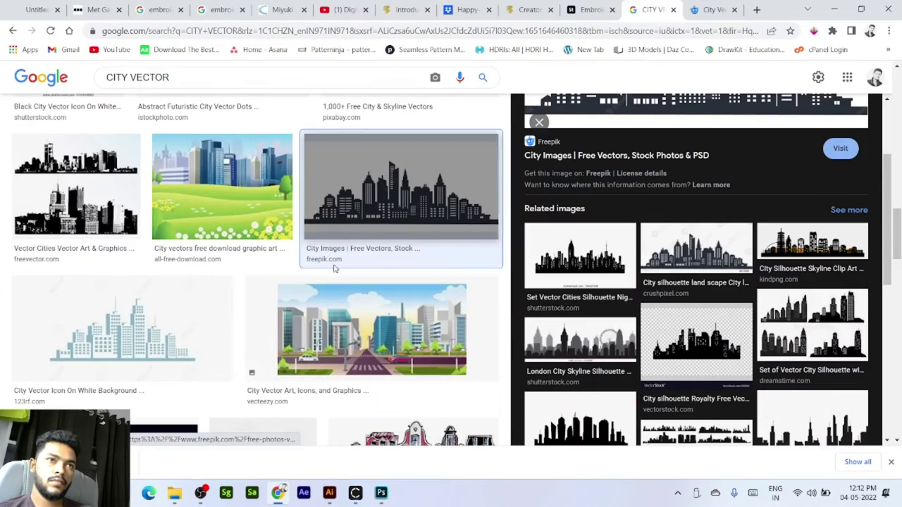
pyautogui.scroll(-5, 417, 348)
pyautogui.click(418, 348)
pyautogui.scroll(-4, 321, 306)
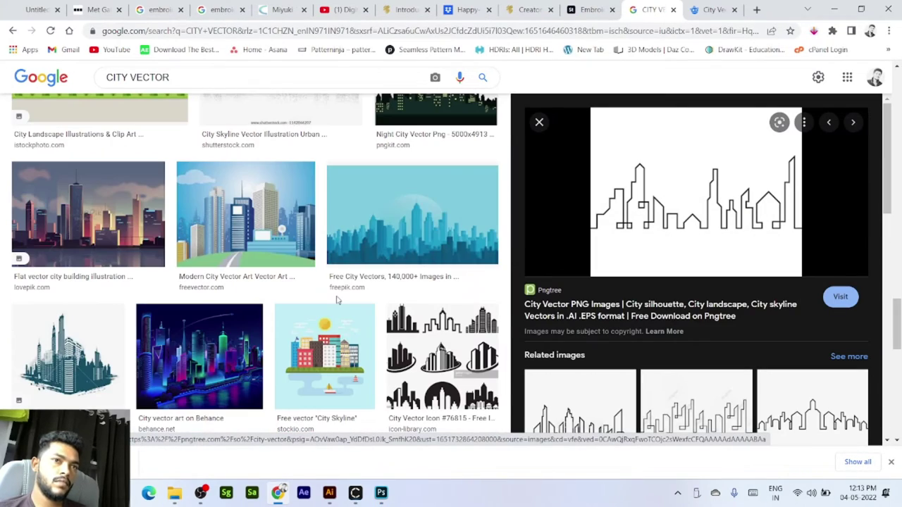
# Step: Preview the black skyline silhouette from Pixabay in the image results and open its source page
pyautogui.scroll(-7, 341, 303)
pyautogui.click(209, 367)
pyautogui.rightClick(715, 200)
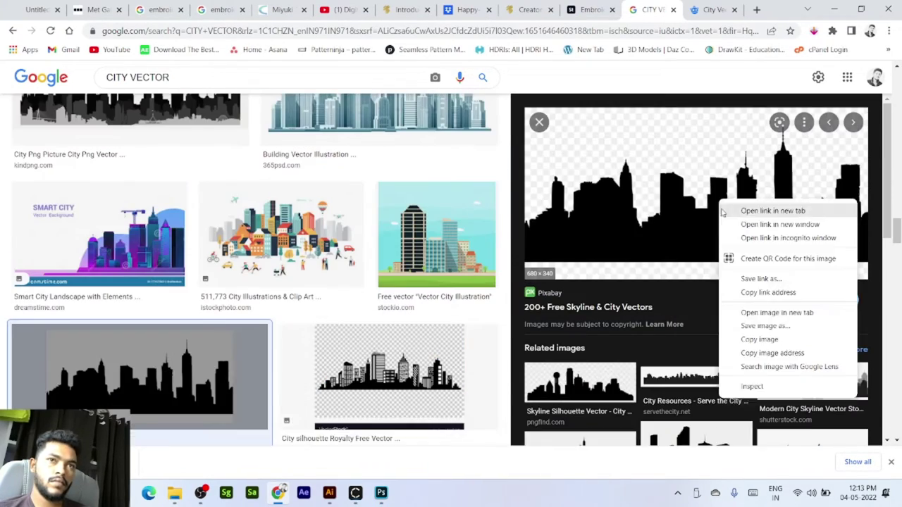
pyautogui.click(762, 326)
pyautogui.click(352, 263)
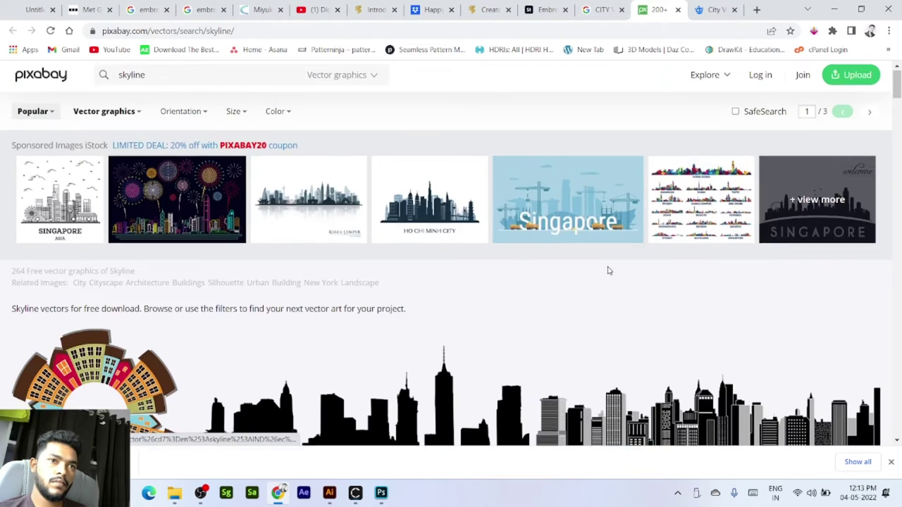
# Step: Open the wide black city skyline on Pixabay and request its SVG vector graphic download
pyautogui.scroll(-5, 451, 282)
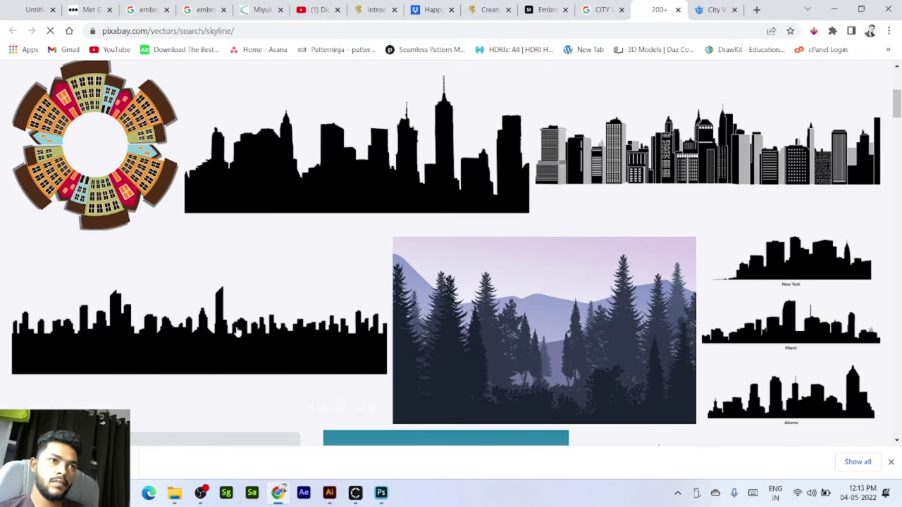
pyautogui.click(700, 303)
pyautogui.click(687, 388)
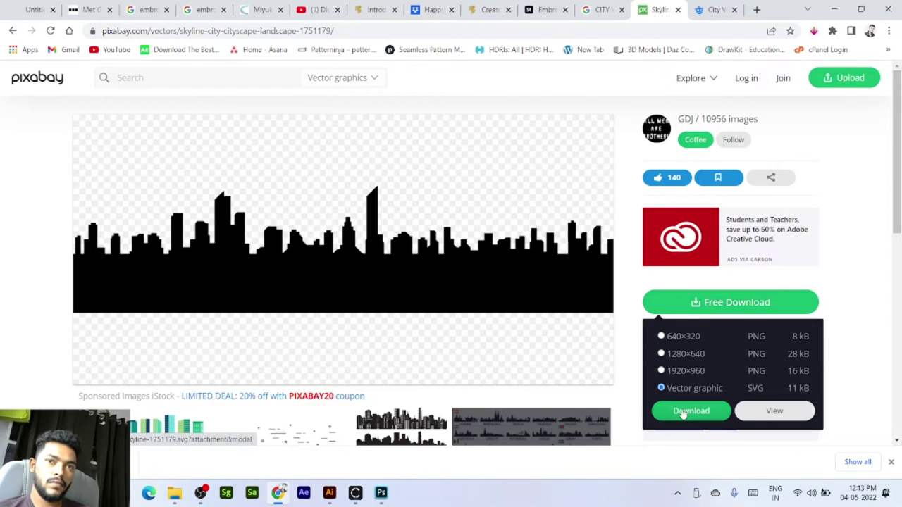
pyautogui.click(683, 413)
# Step: Close the download prompt and sign in to Pixabay with a Google account
pyautogui.click(560, 79)
pyautogui.click(692, 305)
pyautogui.click(783, 85)
pyautogui.click(429, 217)
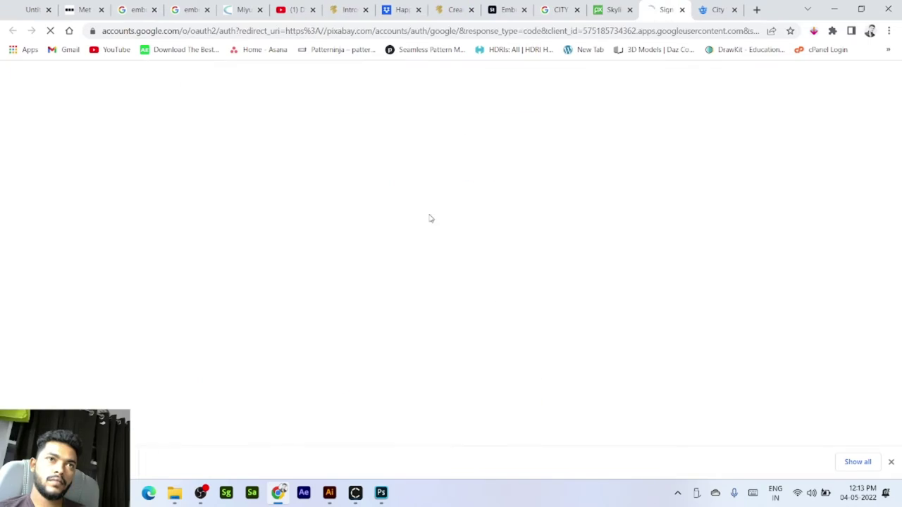
pyautogui.click(429, 200)
# Step: Download the city skyline as an SVG vector graphic
pyautogui.click(704, 305)
pyautogui.click(688, 388)
pyautogui.click(687, 411)
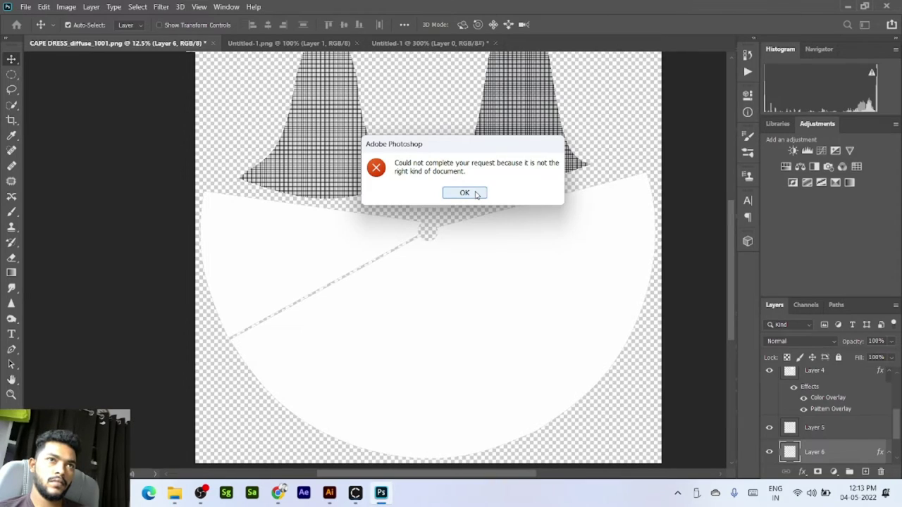
# Step: Dismiss the error message in Photoshop and check the available import options for the skyline file
pyautogui.click(464, 193)
pyautogui.click(25, 7)
pyautogui.moveTo(105, 287)
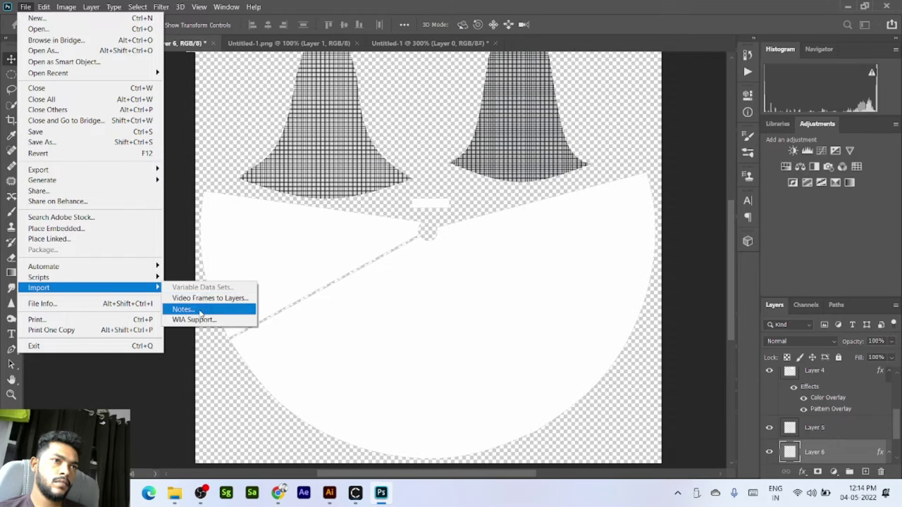
pyautogui.click(126, 395)
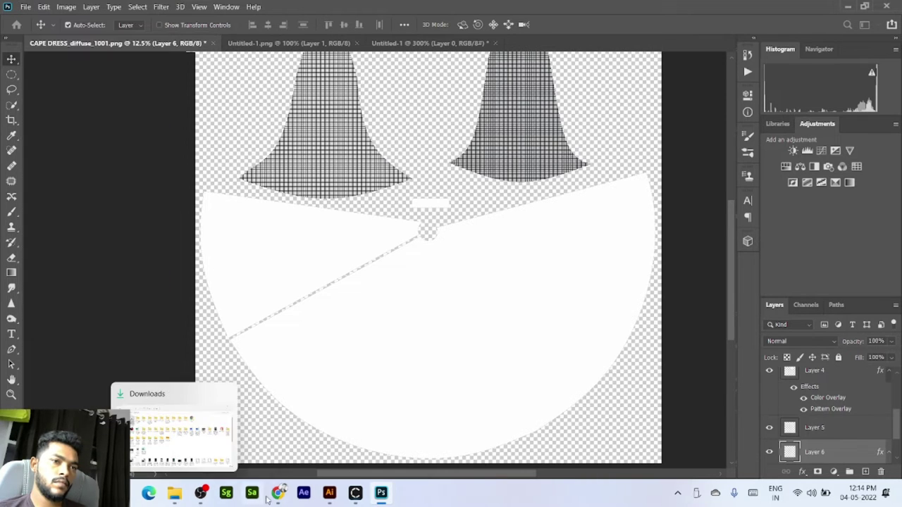
# Step: Return to the skyline's Pixabay page and download the city skyline image again
pyautogui.click(278, 493)
pyautogui.click(727, 312)
pyautogui.click(680, 374)
pyautogui.click(692, 410)
pyautogui.click(350, 260)
pyautogui.click(835, 8)
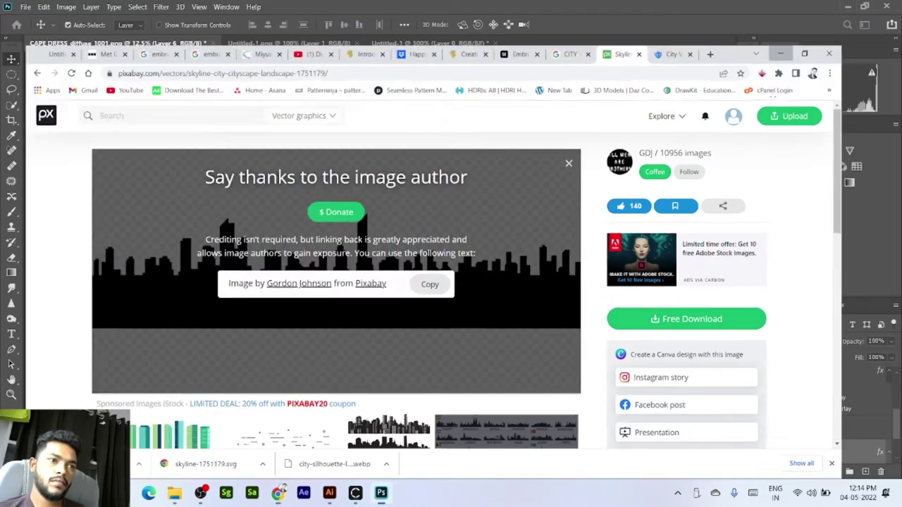
# Step: Open the downloaded skyline SVG in Photoshop, rasterized at 10671 by 2508 pixels, 300 pixels/inch, in RGB Color
pyautogui.click(175, 493)
pyautogui.scroll(1, 619, 362)
pyautogui.moveTo(631, 121); pyautogui.dragTo(393, 445)
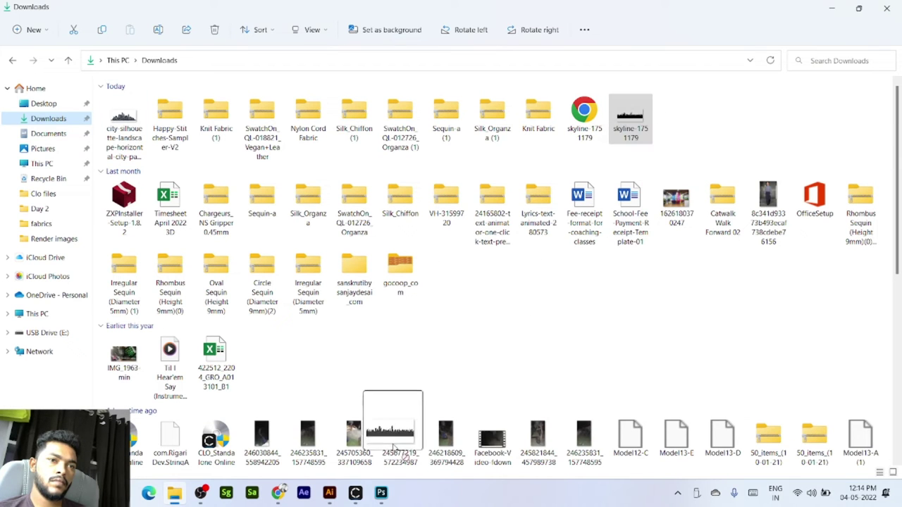
pyautogui.moveTo(371, 403); pyautogui.dragTo(427, 358)
pyautogui.moveTo(584, 117); pyautogui.dragTo(626, 47)
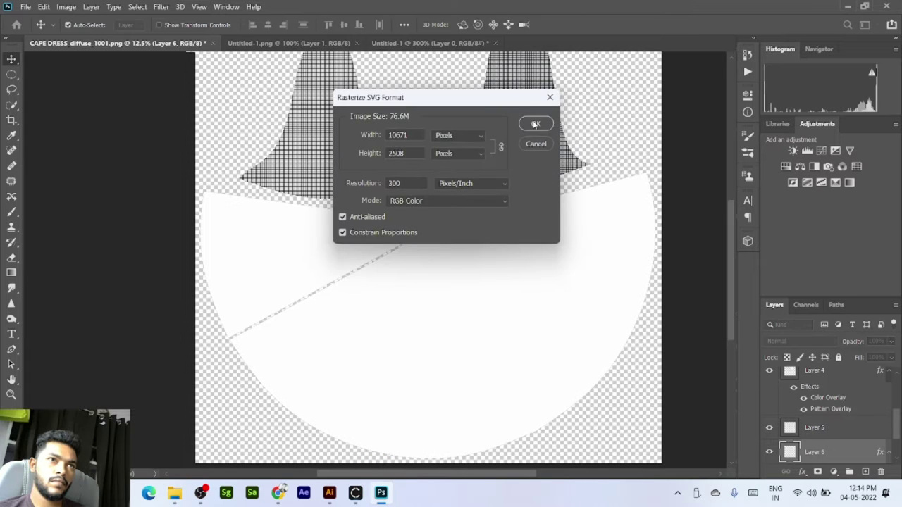
pyautogui.click(535, 124)
# Step: Place the skyline in the cape dress texture and scale it down to roughly span the width of the cape pieces
pyautogui.moveTo(348, 290); pyautogui.dragTo(582, 292)
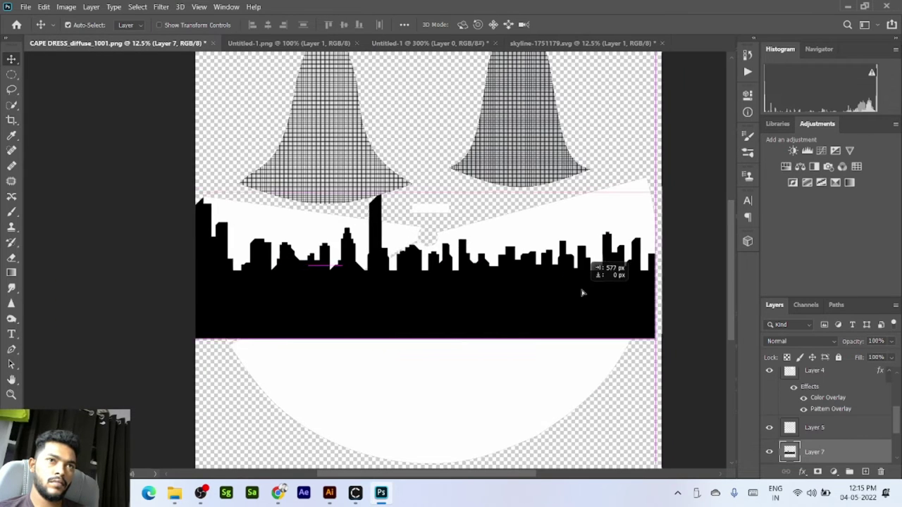
pyautogui.moveTo(484, 309); pyautogui.dragTo(618, 304)
pyautogui.hotkey('ctrl', 't')
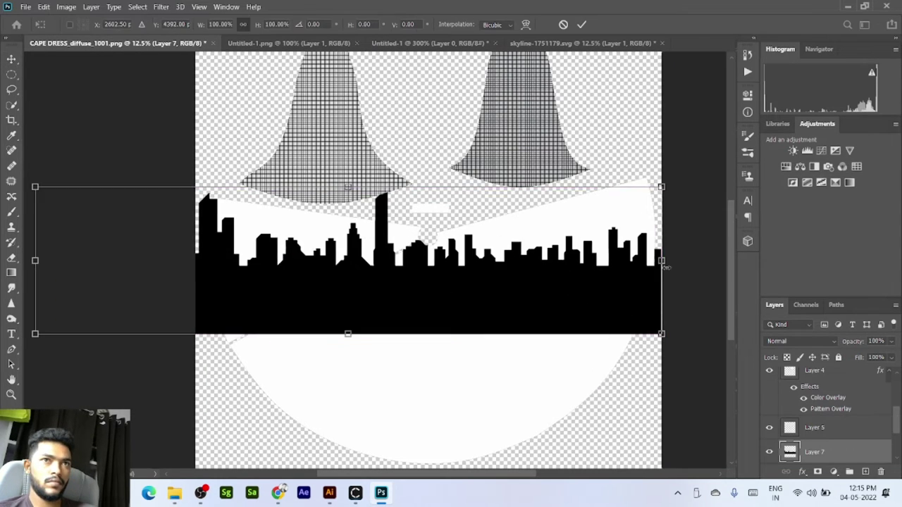
pyautogui.moveTo(662, 260); pyautogui.dragTo(501, 261)
pyautogui.moveTo(441, 299); pyautogui.dragTo(596, 307)
pyautogui.press('Return')
# Step: Rotate the skyline diagonally and move it over the lower part of the large cape panel
pyautogui.click(43, 6)
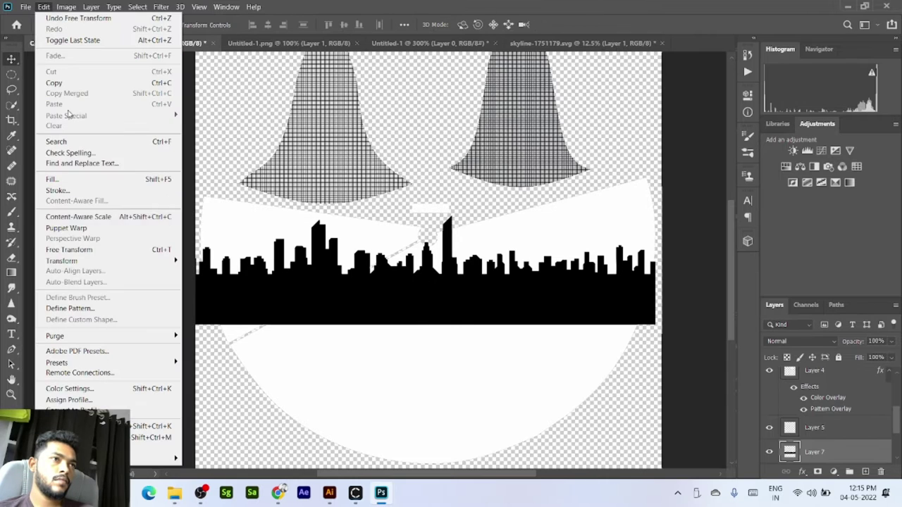
pyautogui.moveTo(70, 260)
pyautogui.click(214, 336)
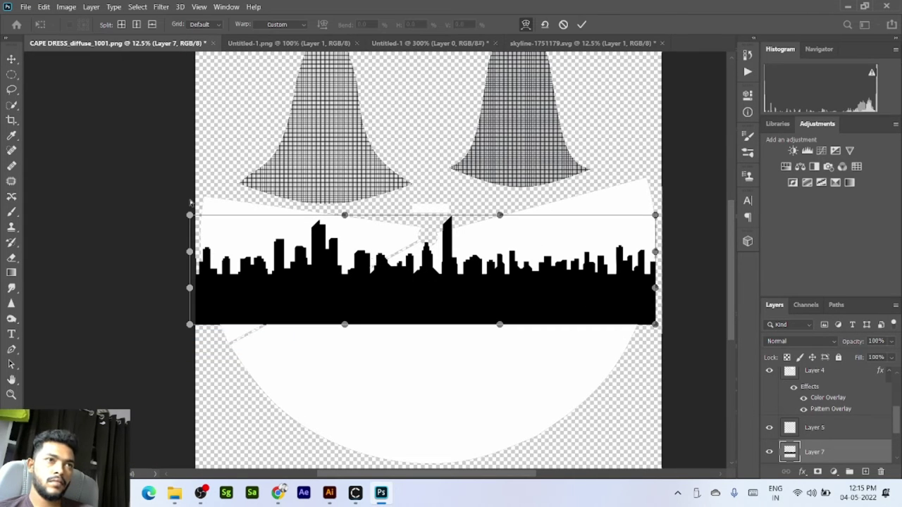
pyautogui.hotkey('ctrl', 't')
pyautogui.moveTo(474, 288); pyautogui.dragTo(477, 288)
pyautogui.moveTo(361, 183); pyautogui.dragTo(323, 234)
pyautogui.moveTo(433, 277); pyautogui.dragTo(497, 348)
# Step: Warp the skyline so its right end meets the large panel's upper right corner and its base bends along the outer curve
pyautogui.rightClick(570, 298)
pyautogui.click(602, 169)
pyautogui.moveTo(708, 253); pyautogui.dragTo(697, 253)
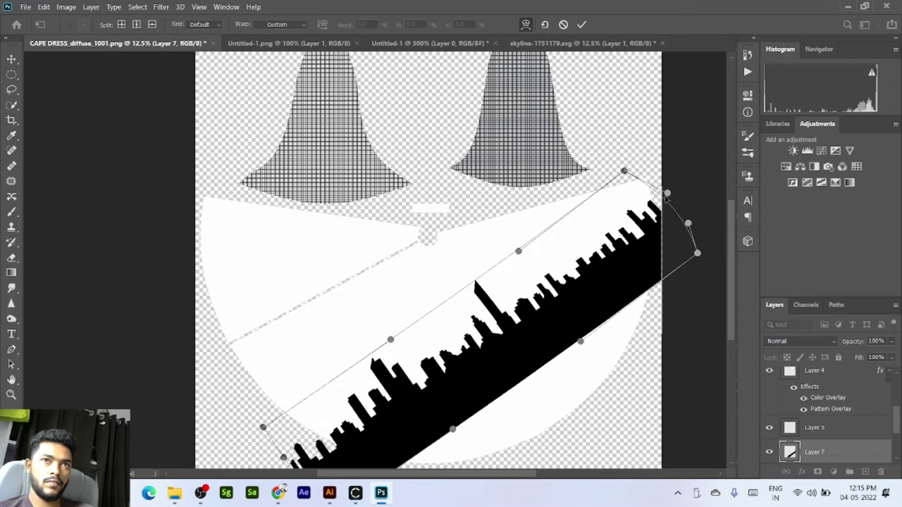
pyautogui.moveTo(624, 171); pyautogui.dragTo(542, 197)
pyautogui.moveTo(688, 223); pyautogui.dragTo(627, 199)
pyautogui.moveTo(697, 252); pyautogui.dragTo(626, 183)
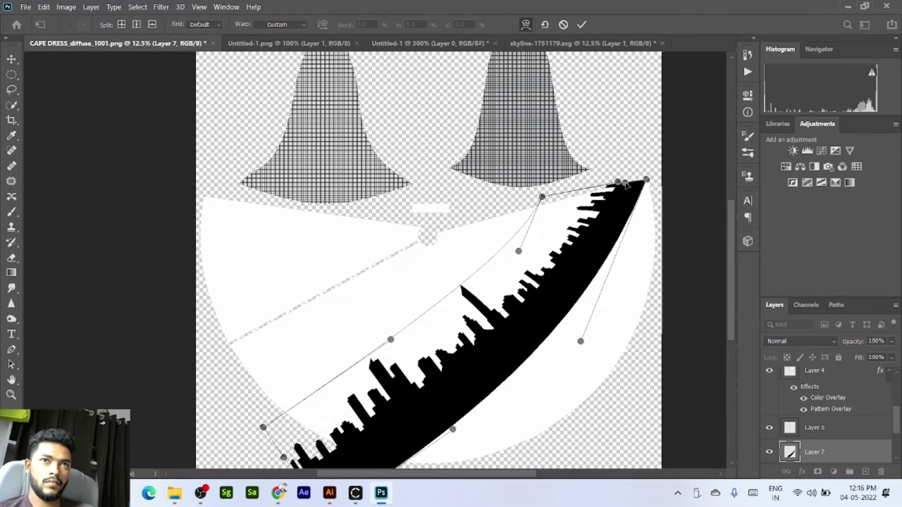
pyautogui.moveTo(580, 341); pyautogui.dragTo(708, 369)
pyautogui.scroll(-2, 535, 345)
pyautogui.moveTo(452, 316); pyautogui.dragTo(497, 376)
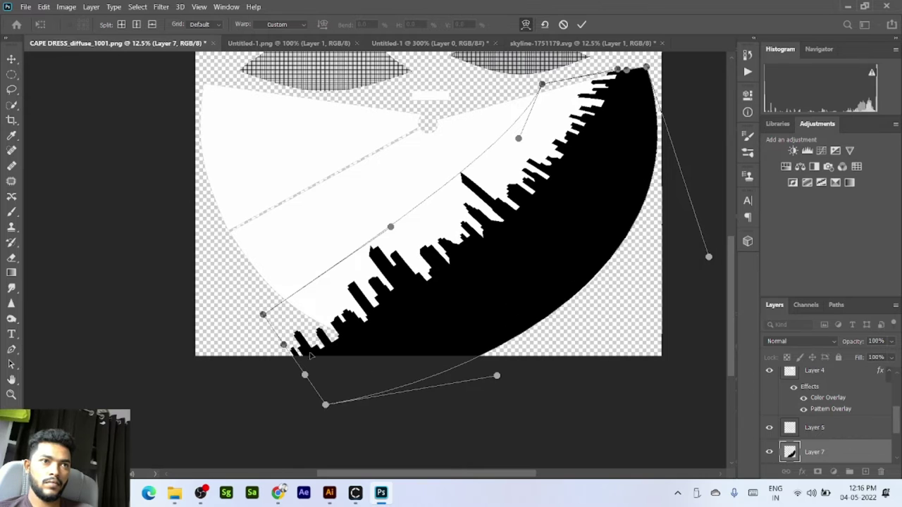
# Step: Warp the skyline's left end to the large panel's left corner and pull its upper edge toward the neckline
pyautogui.moveTo(262, 314); pyautogui.dragTo(229, 233)
pyautogui.moveTo(281, 343); pyautogui.dragTo(308, 240)
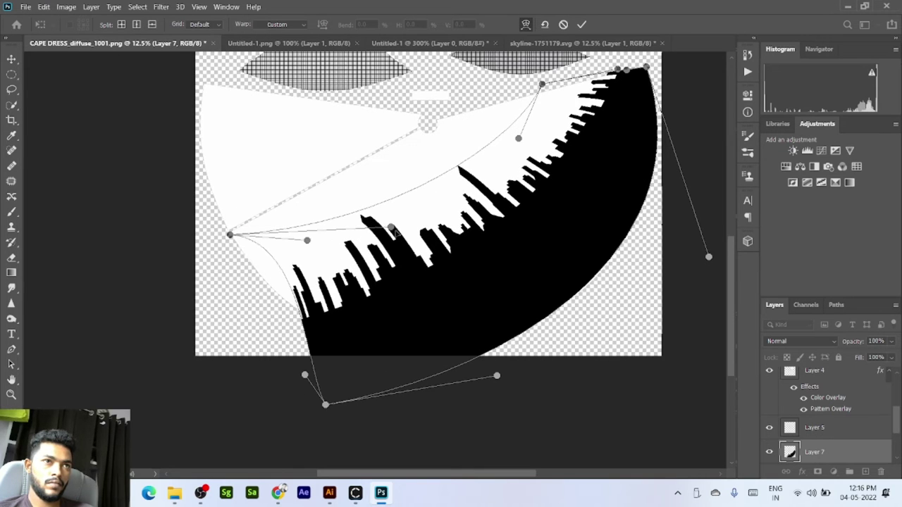
pyautogui.moveTo(391, 226); pyautogui.dragTo(377, 148)
pyautogui.moveTo(519, 139); pyautogui.dragTo(502, 113)
pyautogui.moveTo(326, 405); pyautogui.dragTo(369, 341)
pyautogui.moveTo(230, 235); pyautogui.dragTo(357, 139)
pyautogui.moveTo(304, 375); pyautogui.dragTo(334, 274)
pyautogui.moveTo(369, 341); pyautogui.dragTo(228, 234)
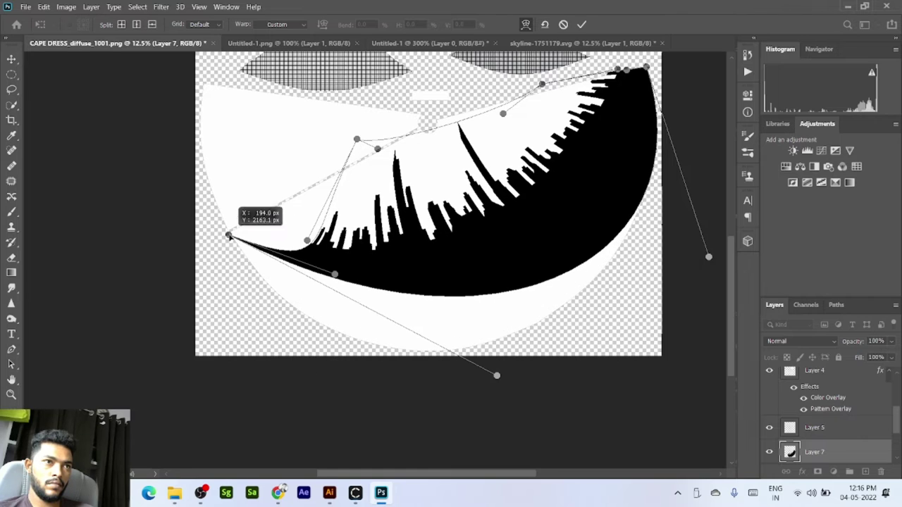
# Step: Bend the skyline's upper edge along the panel's straight edges and its base out to the full lower hem curve
pyautogui.moveTo(308, 240); pyautogui.dragTo(312, 180)
pyautogui.moveTo(358, 139); pyautogui.dragTo(422, 131)
pyautogui.moveTo(378, 149); pyautogui.dragTo(440, 136)
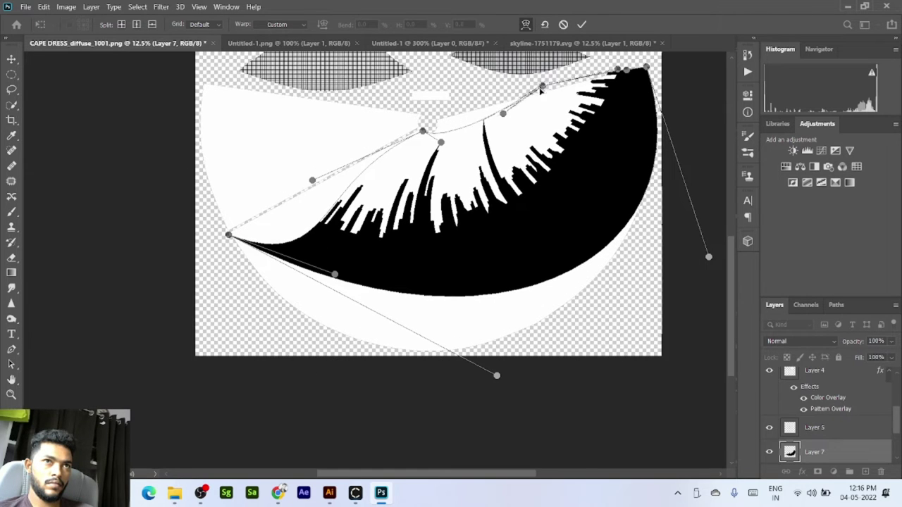
pyautogui.moveTo(541, 87); pyautogui.dragTo(488, 108)
pyautogui.moveTo(335, 274); pyautogui.dragTo(284, 200)
pyautogui.moveTo(496, 375); pyautogui.dragTo(373, 429)
pyautogui.moveTo(709, 207); pyautogui.dragTo(709, 247)
# Step: Gather the warp's upper corners at the cape's neckline so the buildings radiate from it, and apply the warp
pyautogui.scroll(5, 435, 200)
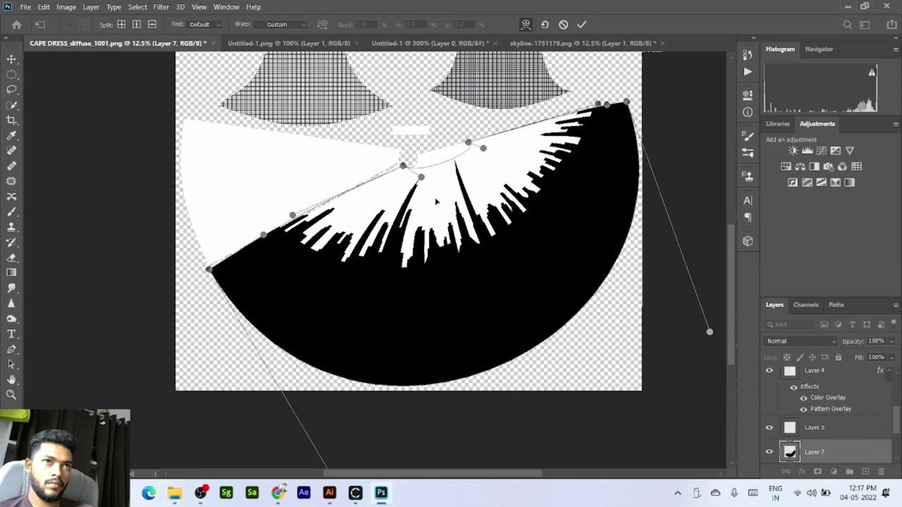
pyautogui.moveTo(403, 166); pyautogui.dragTo(399, 168)
pyautogui.moveTo(484, 150); pyautogui.dragTo(416, 176)
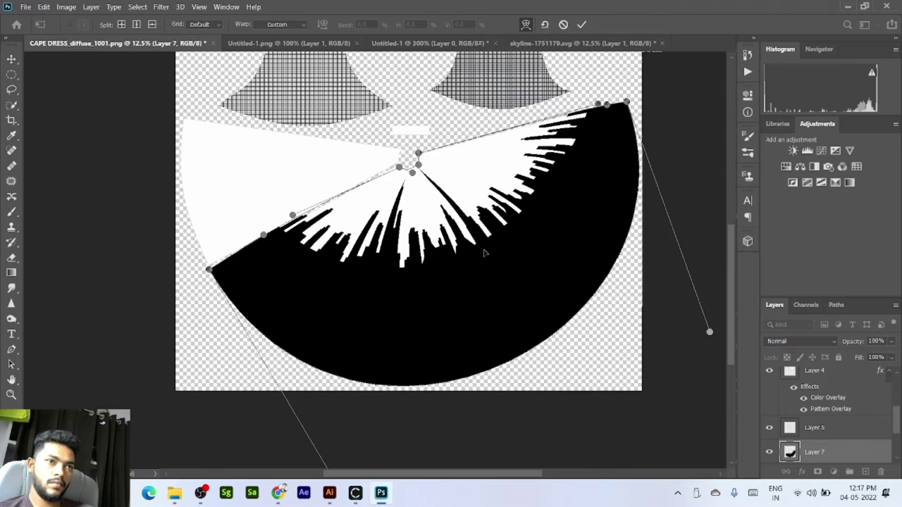
pyautogui.scroll(-3, 484, 253)
pyautogui.scroll(2, 459, 194)
pyautogui.press('Return')
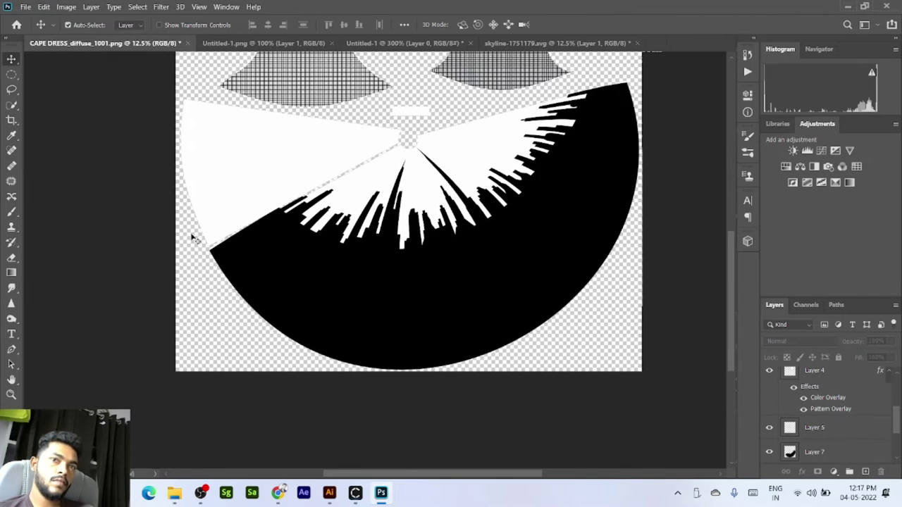
pyautogui.click(15, 104)
pyautogui.click(461, 308)
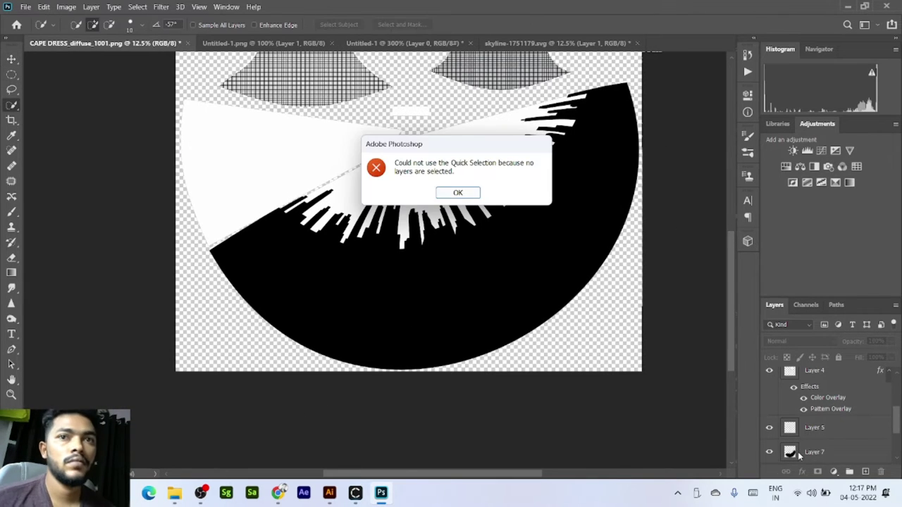
pyautogui.click(457, 193)
# Step: Add a Pattern Overlay with the tile grid to the warped skyline layer, using Normal blend mode, 100% opacity and 25% scale
pyautogui.click(800, 453)
pyautogui.scroll(-3, 867, 385)
pyautogui.doubleClick(867, 385)
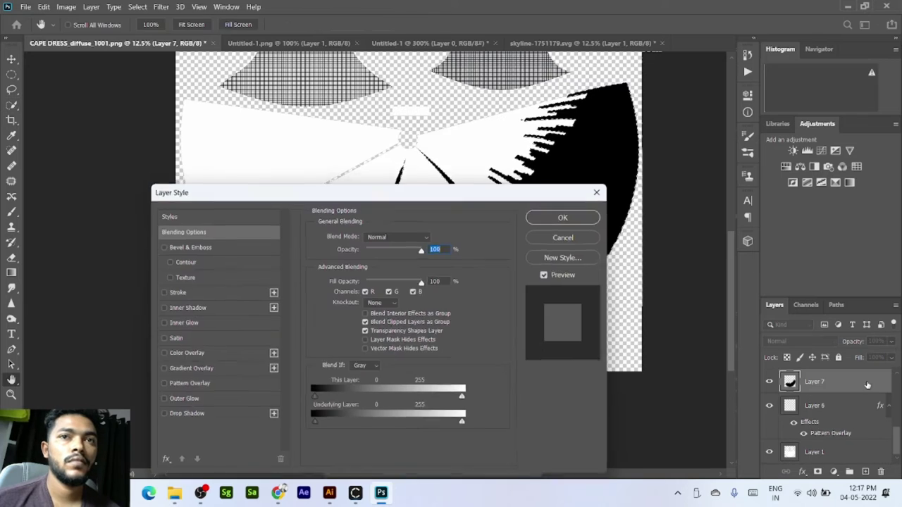
pyautogui.click(184, 383)
pyautogui.click(390, 238)
pyautogui.click(387, 216)
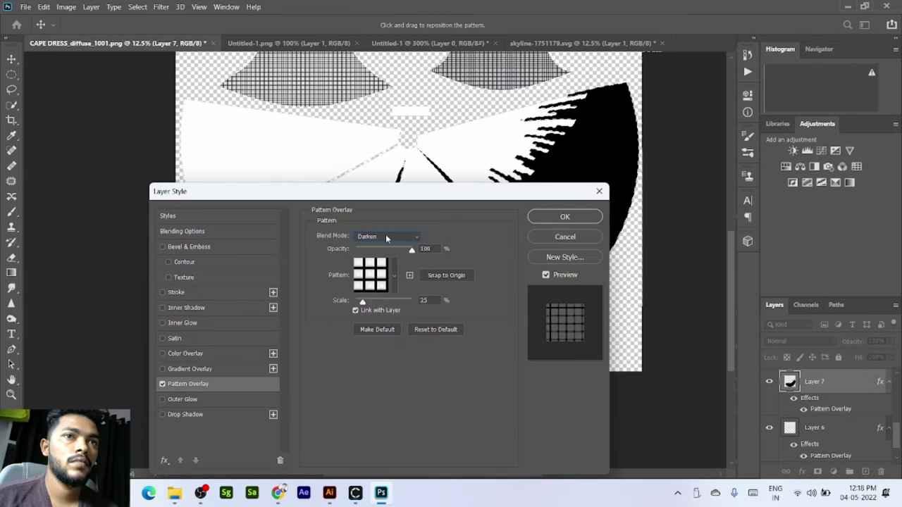
pyautogui.click(394, 275)
pyautogui.click(331, 361)
pyautogui.click(394, 269)
pyautogui.click(381, 237)
pyautogui.click(369, 193)
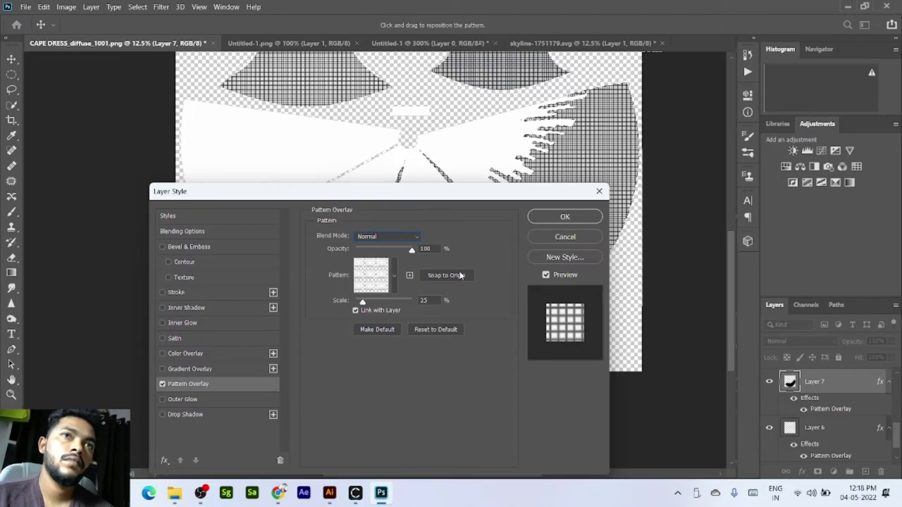
pyautogui.click(565, 216)
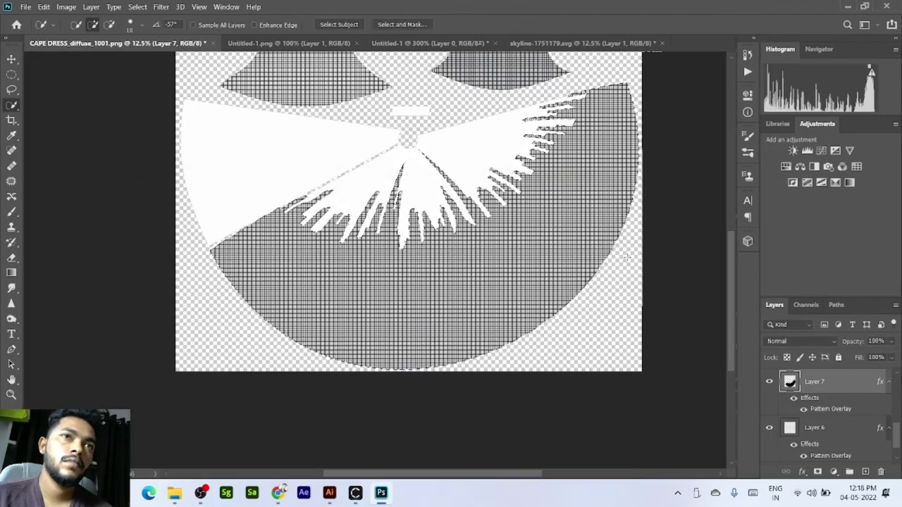
# Step: Examine the grid pattern on the warped skyline up close and across the whole cape panel
pyautogui.press('v')
pyautogui.keyDown('ctrl'); pyautogui.click(505, 317); pyautogui.keyUp('ctrl')
pyautogui.hotkey('ctrl', '+')
pyautogui.hotkey('ctrl', '+')
pyautogui.hotkey('ctrl', '+')
pyautogui.hotkey('ctrl', '+')
pyautogui.hotkey('ctrl', '+')
pyautogui.hotkey('ctrl', '+')
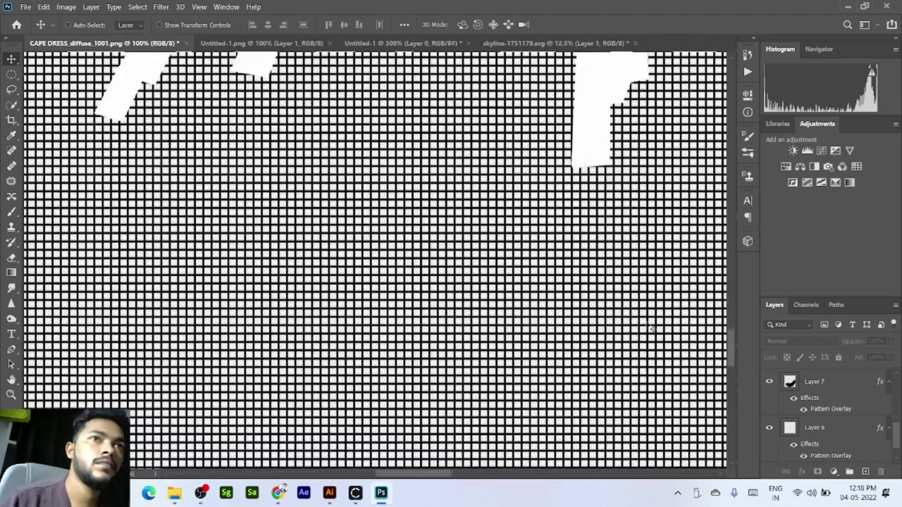
pyautogui.hotkey('ctrl', '-')
pyautogui.hotkey('ctrl', '-')
pyautogui.hotkey('ctrl', '-')
pyautogui.hotkey('ctrl', '-')
pyautogui.hotkey('ctrl', '-')
pyautogui.scroll(3, 458, 247)
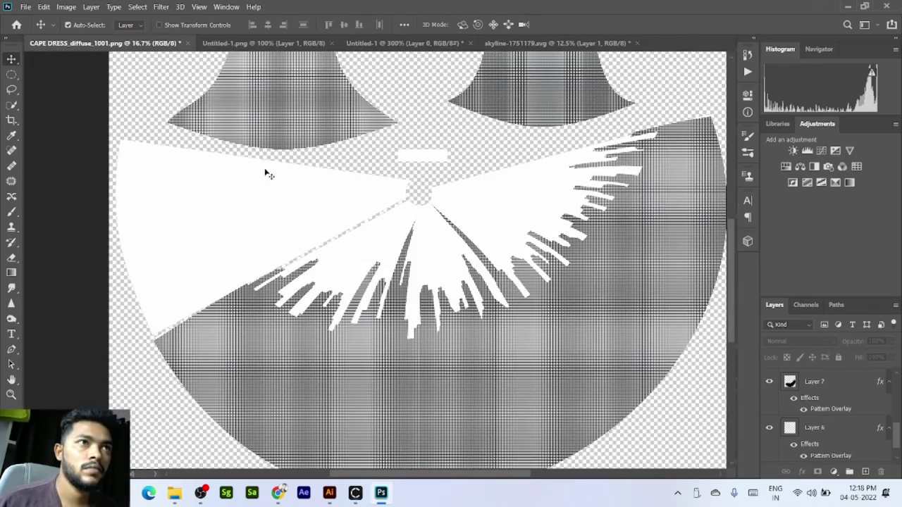
pyautogui.scroll(-1, 525, 315)
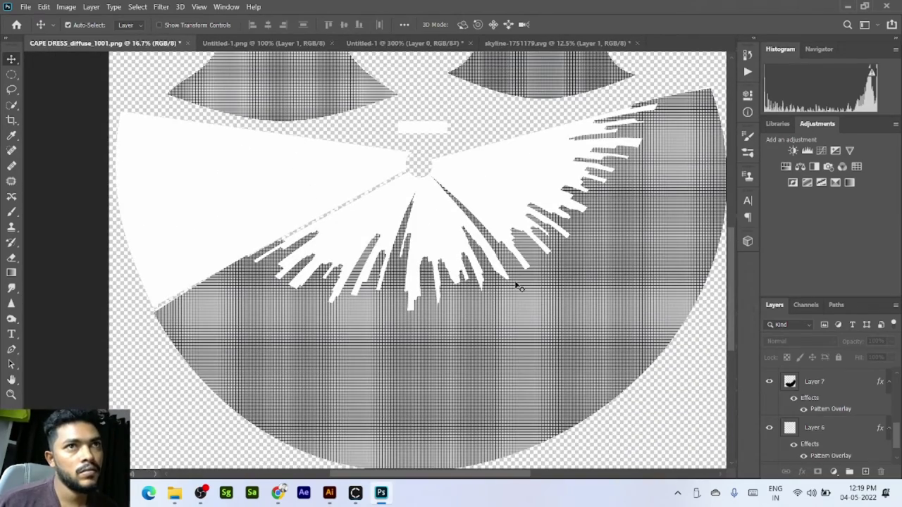
# Step: Try to bring a second full skyline into the dress texture, and undo the placement
pyautogui.moveTo(314, 279); pyautogui.dragTo(446, 350)
pyautogui.click(539, 45)
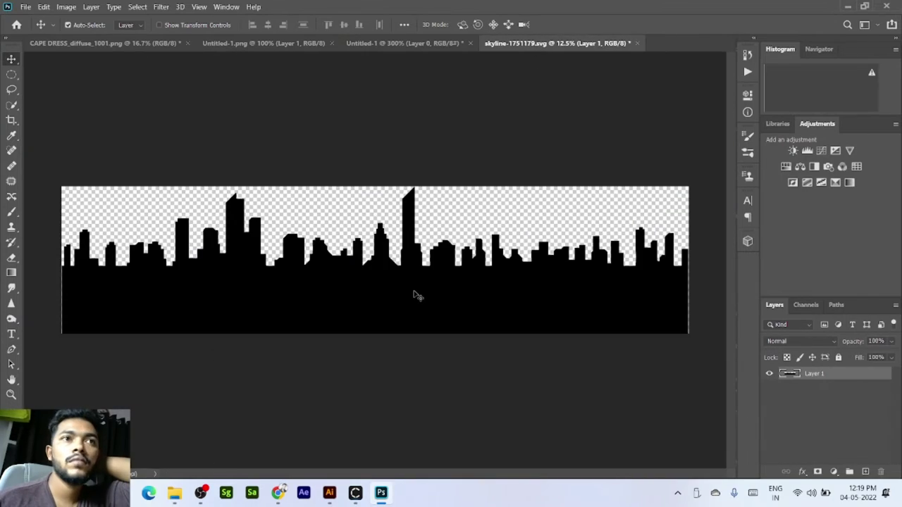
pyautogui.moveTo(415, 293); pyautogui.dragTo(359, 275)
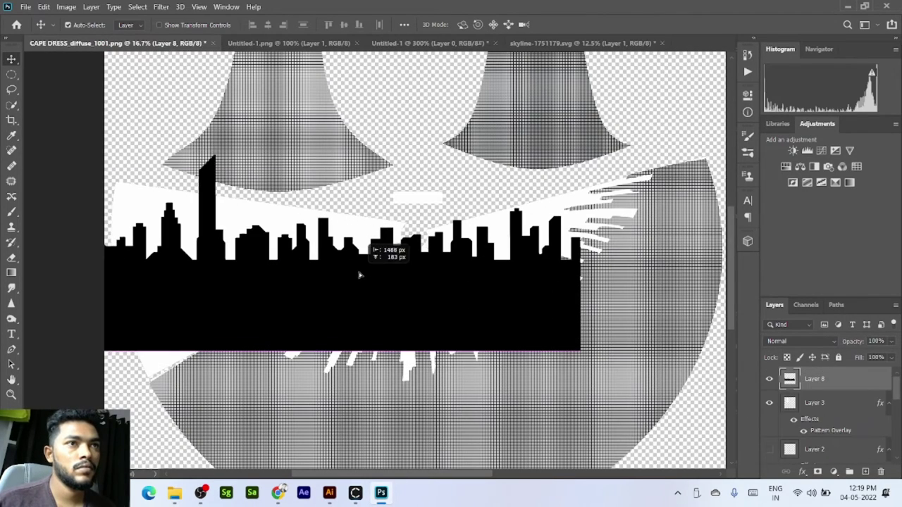
pyautogui.hotkey('ctrl', 'z')
pyautogui.hotkey('ctrl', 'z')
# Step: Crop away the left part of the skyline image and place the remaining section over the small left cape panel
pyautogui.click(546, 43)
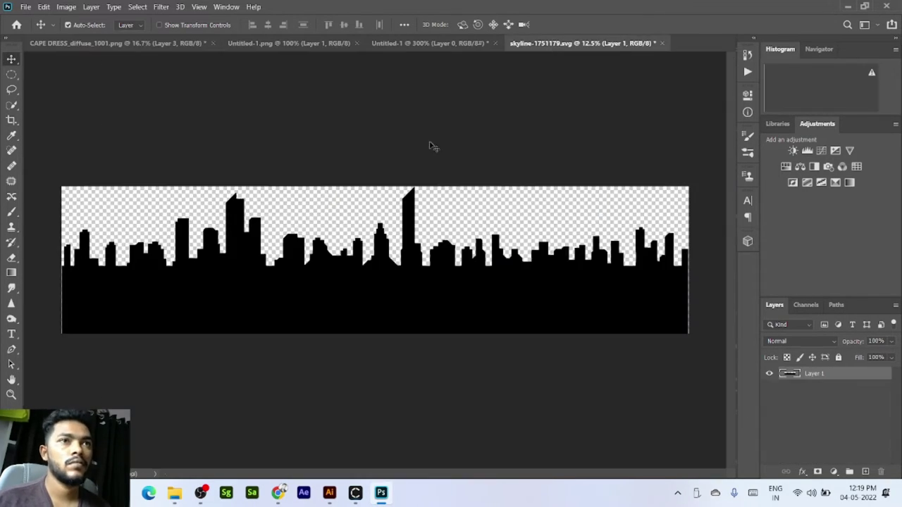
pyautogui.click(12, 120)
pyautogui.moveTo(62, 293); pyautogui.dragTo(277, 302)
pyautogui.press('Return')
pyautogui.click(11, 59)
pyautogui.moveTo(362, 263); pyautogui.dragTo(196, 228)
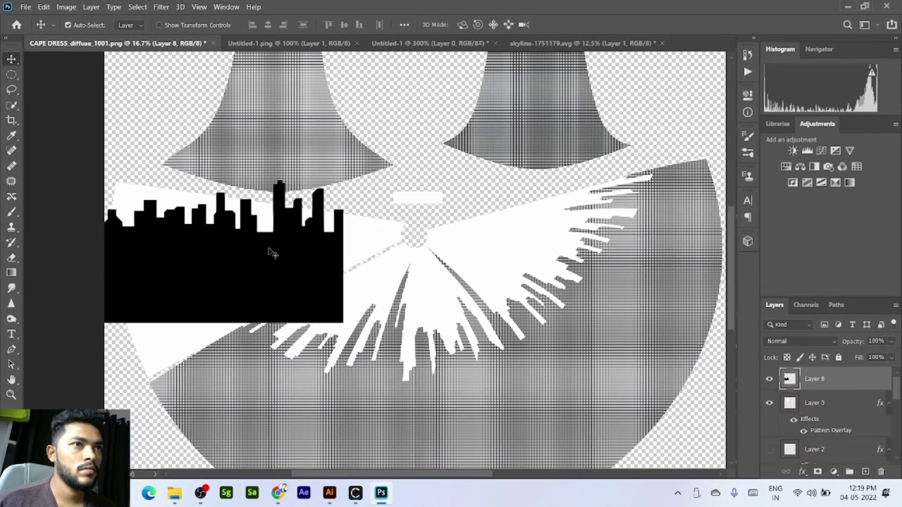
pyautogui.moveTo(272, 252); pyautogui.dragTo(324, 273)
pyautogui.rightClick(337, 279)
pyautogui.hotkey('ctrl', 't')
pyautogui.rightClick(290, 281)
pyautogui.click(310, 146)
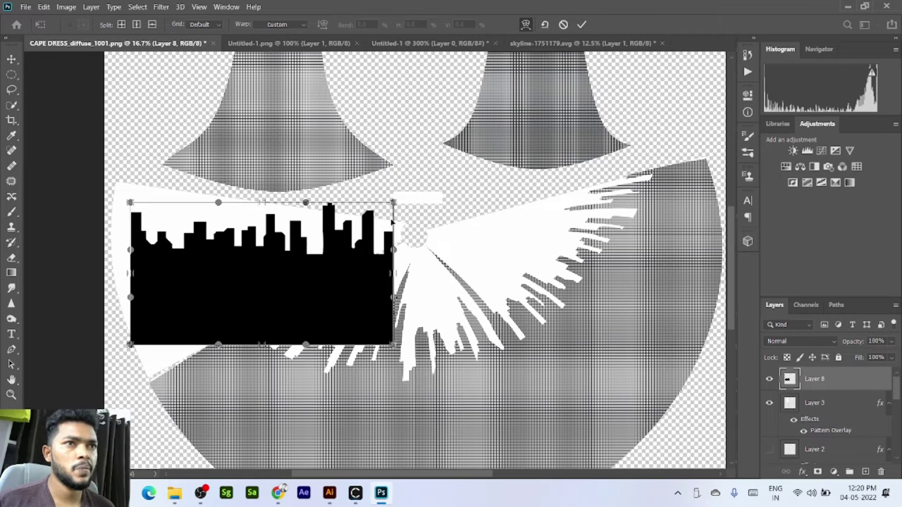
pyautogui.press('Escape')
# Step: Rotate the cropped skyline upright so its buildings face the neckline, and position it over the small left cape panel
pyautogui.hotkey('ctrl', 't')
pyautogui.moveTo(404, 197); pyautogui.dragTo(355, 405)
pyautogui.moveTo(272, 283); pyautogui.dragTo(216, 301)
# Step: Warp the cropped skyline to fill the small left cape panel, with its base on the outer curve and buildings converging at the neckline
pyautogui.rightClick(192, 257)
pyautogui.click(213, 333)
pyautogui.moveTo(290, 414); pyautogui.dragTo(403, 240)
pyautogui.moveTo(148, 430); pyautogui.dragTo(145, 375)
pyautogui.moveTo(195, 424); pyautogui.dragTo(142, 376)
pyautogui.moveTo(241, 420); pyautogui.dragTo(238, 297)
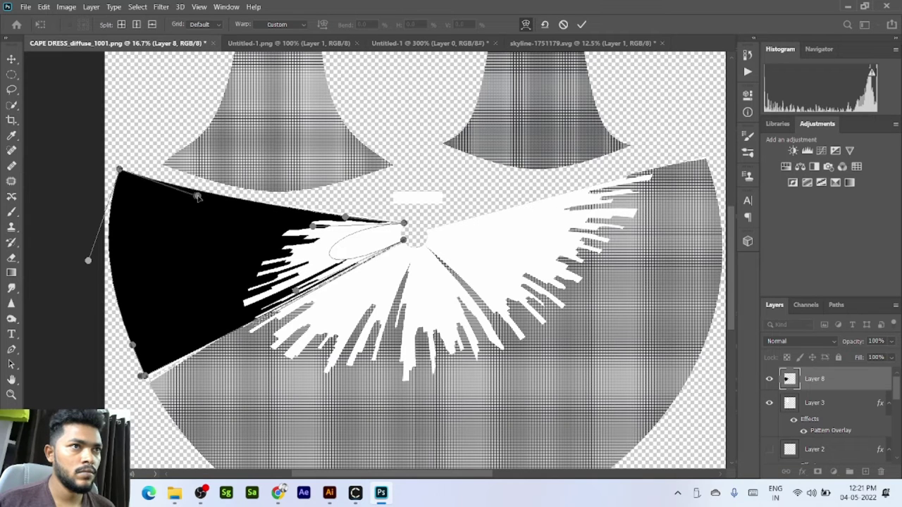
pyautogui.press('Return')
# Step: Add the grid Pattern Overlay to the small panel's skyline layer
pyautogui.doubleClick(841, 374)
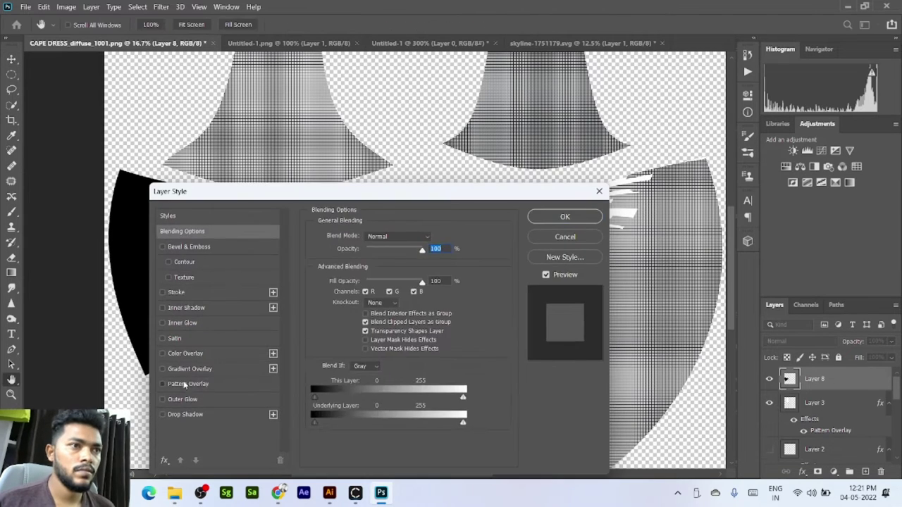
pyautogui.click(185, 383)
pyautogui.click(565, 216)
# Step: Fine-tune the small panel's skyline warp by pulling its lower left corner slightly down toward the seam
pyautogui.hotkey('ctrl', 't')
pyautogui.rightClick(171, 323)
pyautogui.click(194, 175)
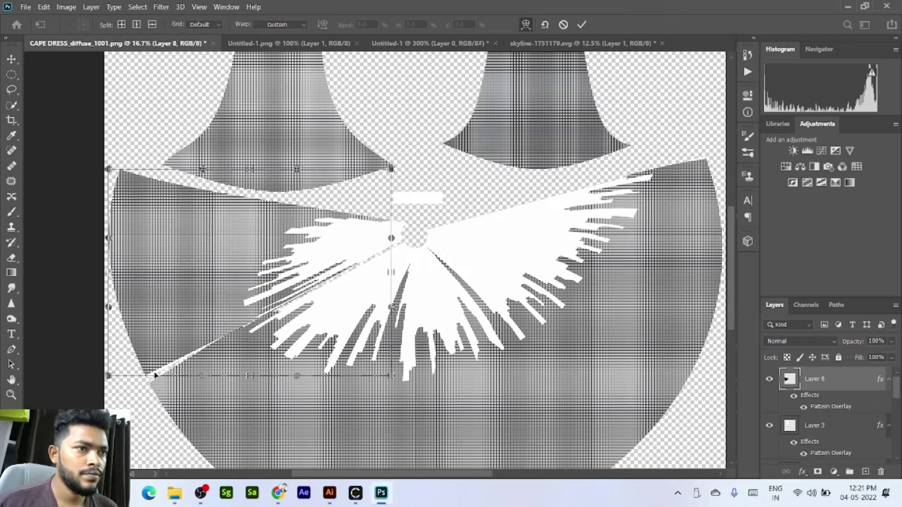
pyautogui.moveTo(108, 376); pyautogui.dragTo(110, 386)
pyautogui.press('Return')
# Step: Add a black Color Overlay in Normal blend mode at 100% opacity to the base Layer 1
pyautogui.scroll(5, 594, 350)
pyautogui.scroll(-8, 594, 346)
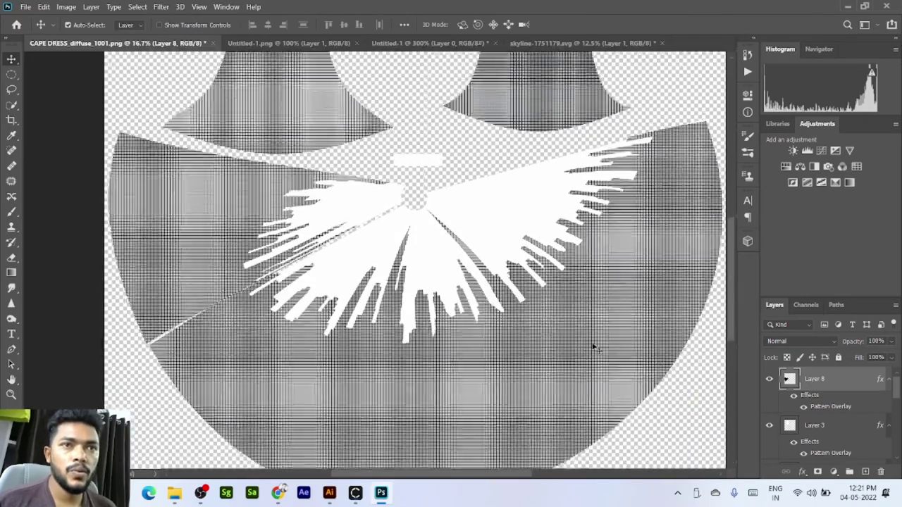
pyautogui.scroll(-4, 822, 409)
pyautogui.scroll(-4, 822, 408)
pyautogui.doubleClick(844, 451)
pyautogui.click(187, 357)
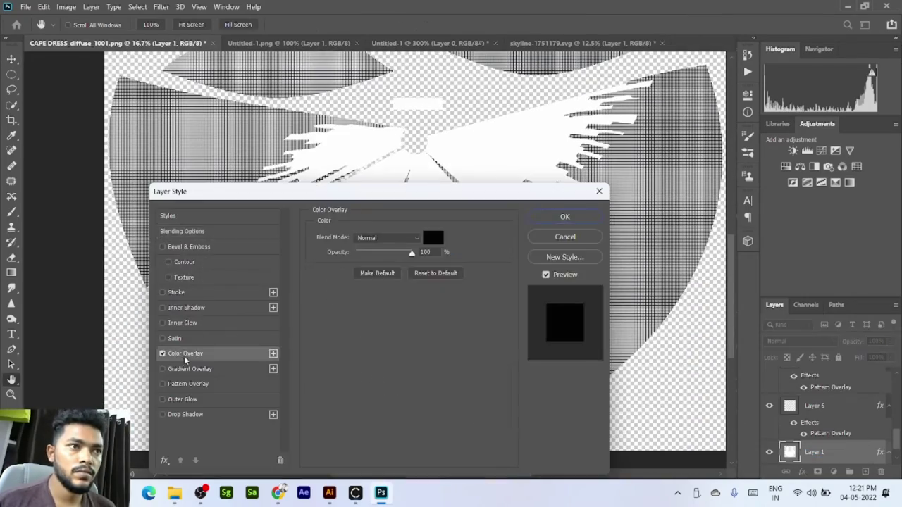
pyautogui.click(565, 216)
pyautogui.scroll(5, 422, 303)
pyautogui.scroll(4, 421, 303)
pyautogui.scroll(-6, 422, 303)
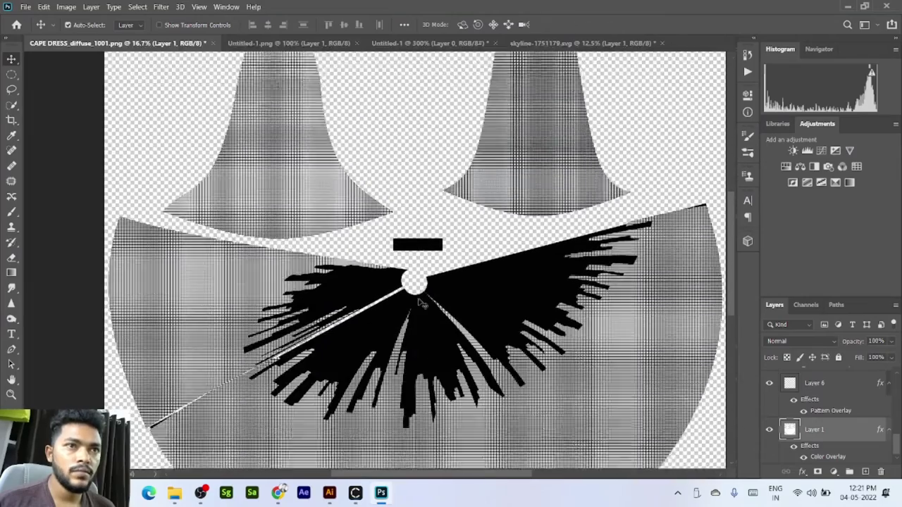
# Step: Save the layered texture as the Photoshop document CAPE DRESS_diffuse_1001.psd in the CAPE folder
pyautogui.scroll(6, 422, 303)
pyautogui.scroll(4, 822, 400)
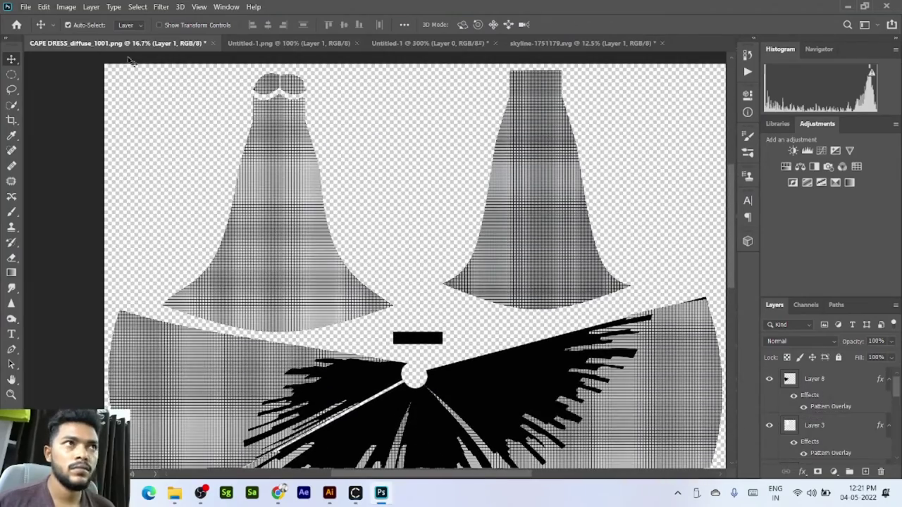
pyautogui.click(25, 7)
pyautogui.click(41, 140)
pyautogui.click(351, 354)
pyautogui.scroll(-4, 838, 389)
pyautogui.scroll(5, 838, 389)
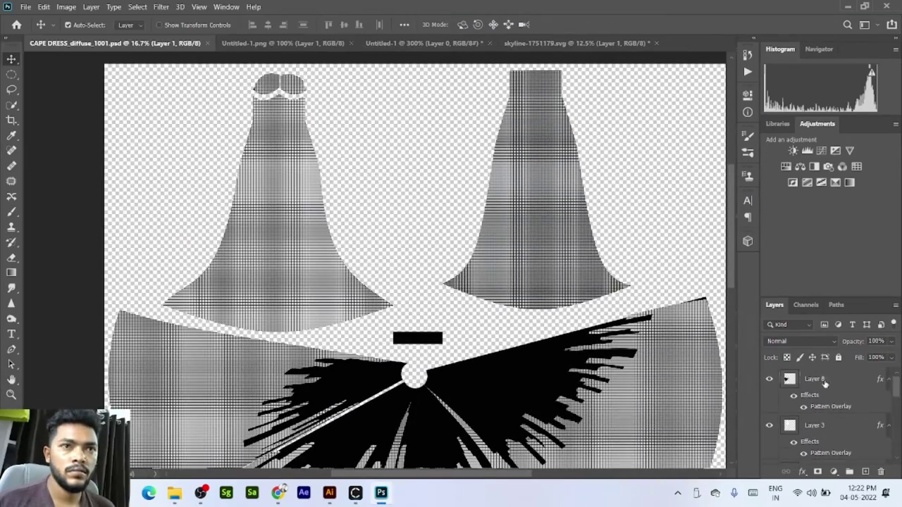
# Step: Try merging all the layers from Layer 8 down to Layer 1, and undo the merge
pyautogui.keyDown('shift'); pyautogui.click(823, 385); pyautogui.keyUp('shift')
pyautogui.rightClick(824, 388)
pyautogui.click(694, 335)
pyautogui.scroll(-5, 668, 284)
pyautogui.hotkey('ctrl', 'z')
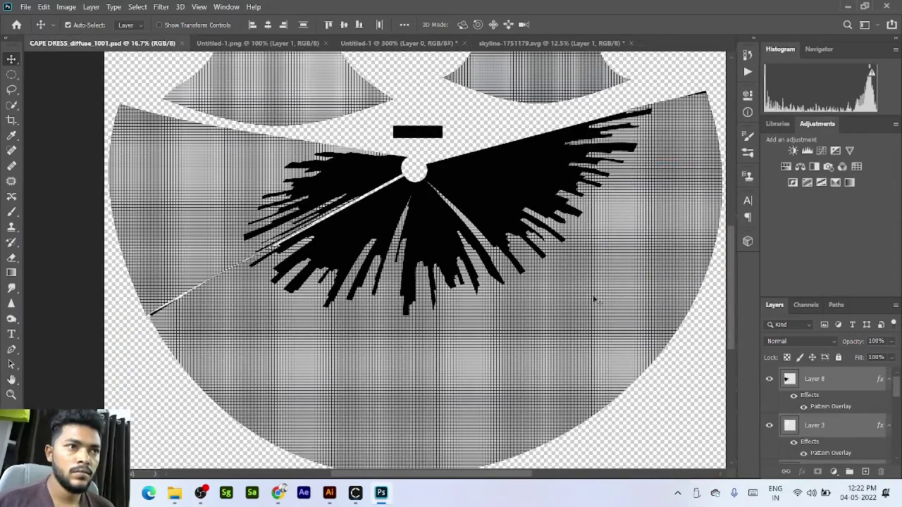
# Step: Fine-tune the warp of the large cape panel's skyline, Layer 7, along its lower left side and upper right corner
pyautogui.click(80, 338)
pyautogui.click(176, 341)
pyautogui.hotkey('ctrl', 't')
pyautogui.rightClick(176, 340)
pyautogui.click(199, 198)
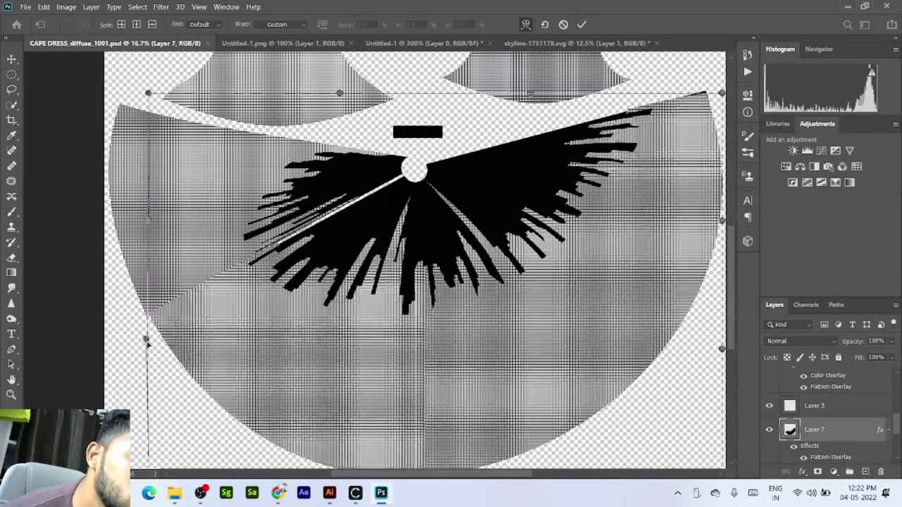
pyautogui.moveTo(702, 127); pyautogui.dragTo(615, 225)
pyautogui.moveTo(345, 219); pyautogui.dragTo(386, 142)
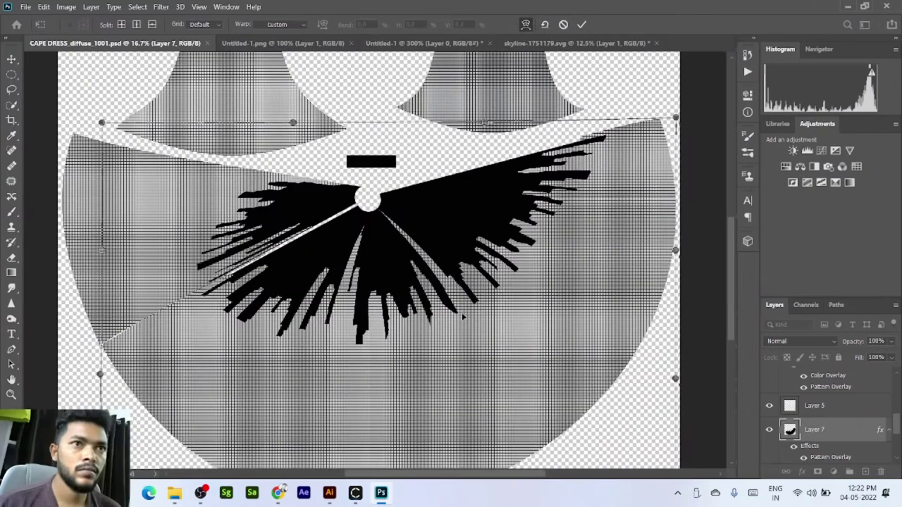
pyautogui.press('Return')
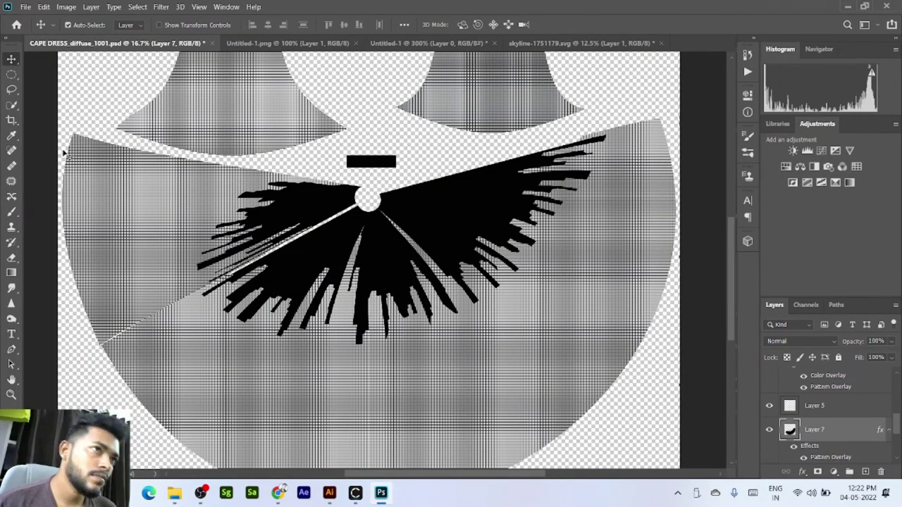
# Step: Merge all the layers from Layer 8 down to Layer 1 into a single layer
pyautogui.click(25, 8)
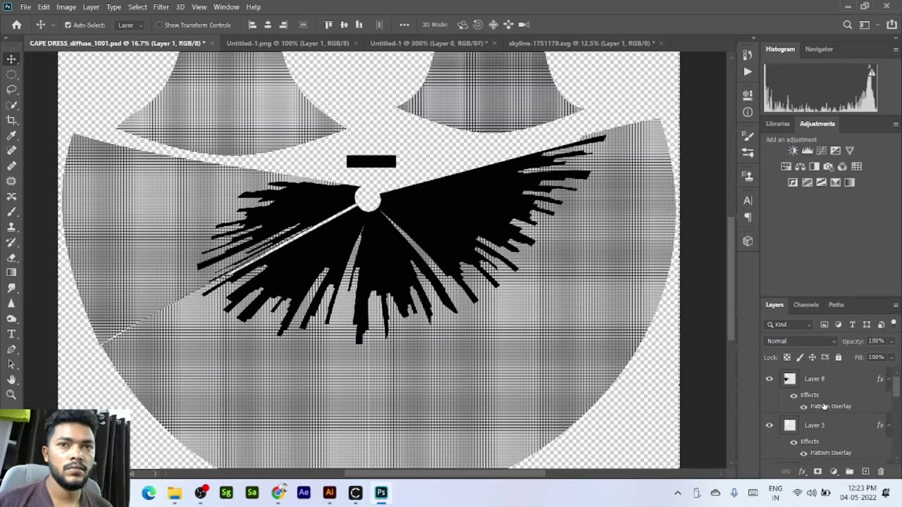
pyautogui.keyDown('shift'); pyautogui.click(823, 385); pyautogui.keyUp('shift')
pyautogui.rightClick(823, 384)
pyautogui.click(690, 336)
# Step: Save the merged texture as a new Photoshop file named CAPE DRESS_diFFUSE in the CAPE folder
pyautogui.click(25, 7)
pyautogui.click(44, 142)
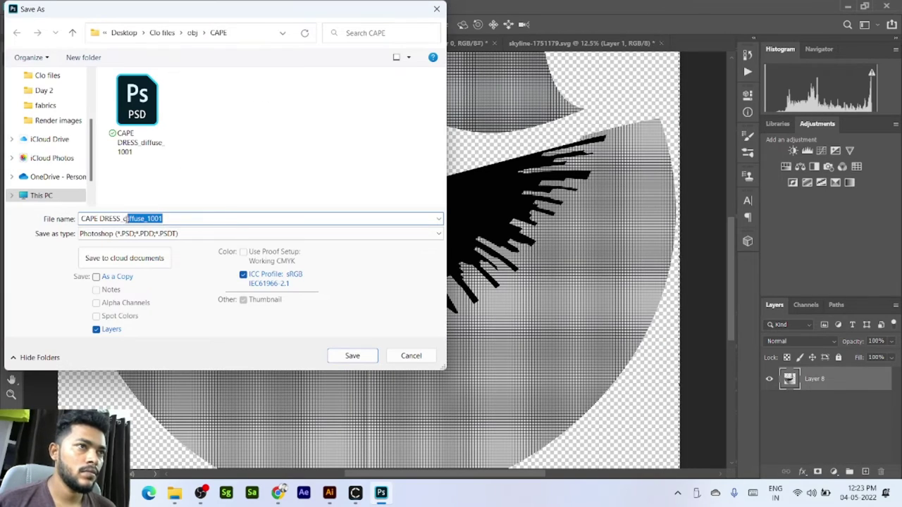
pyautogui.write('iFFUSE')
pyautogui.press('Return')
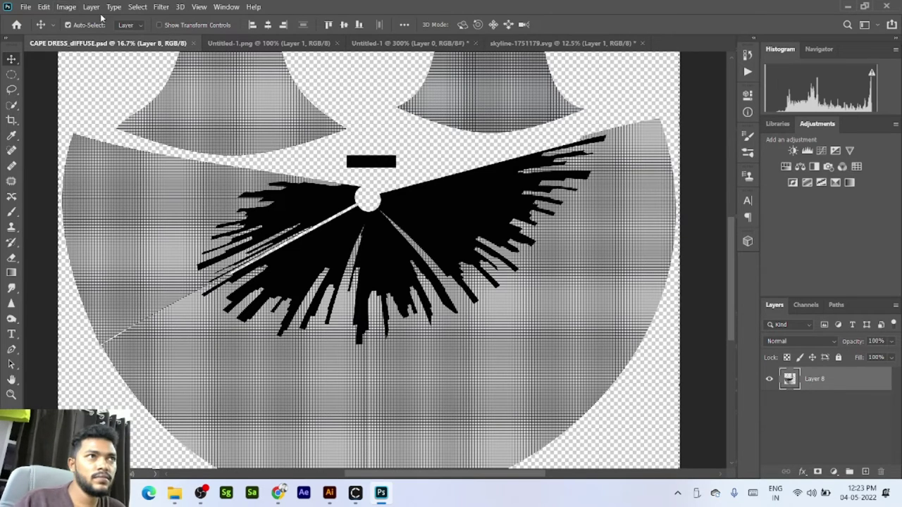
pyautogui.click(66, 7)
pyautogui.click(791, 407)
pyautogui.click(838, 383)
pyautogui.rightClick(843, 383)
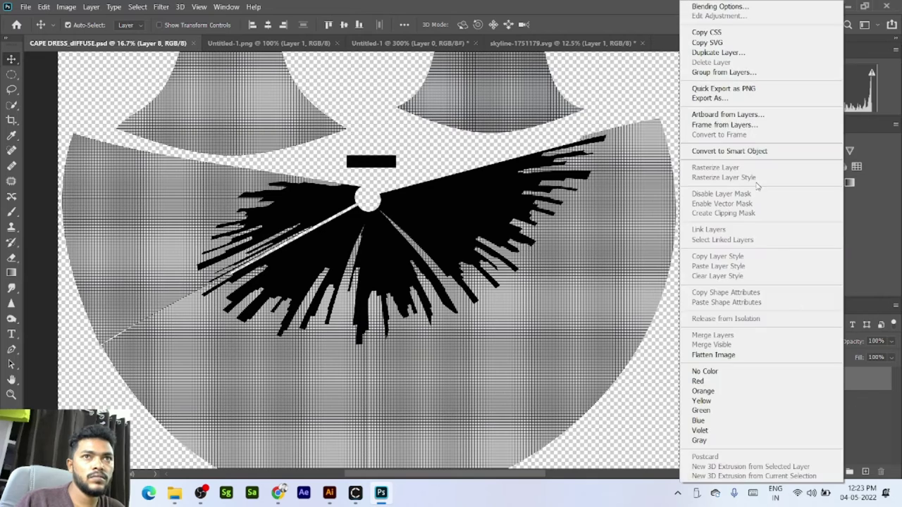
pyautogui.click(446, 113)
pyautogui.click(161, 7)
pyautogui.click(817, 424)
# Step: Add a new layer beneath the artwork, fill it with white, and merge it with Layer 8
pyautogui.click(865, 472)
pyautogui.moveTo(822, 380); pyautogui.dragTo(823, 414)
pyautogui.hotkey('ctrl', 'BackSpace')
pyautogui.keyDown('ctrl'); pyautogui.click(822, 379); pyautogui.keyUp('ctrl')
pyautogui.rightClick(822, 379)
pyautogui.click(698, 350)
# Step: Convert the merged Layer 8 to a smart object and try to generate a normal map from it
pyautogui.rightClick(840, 383)
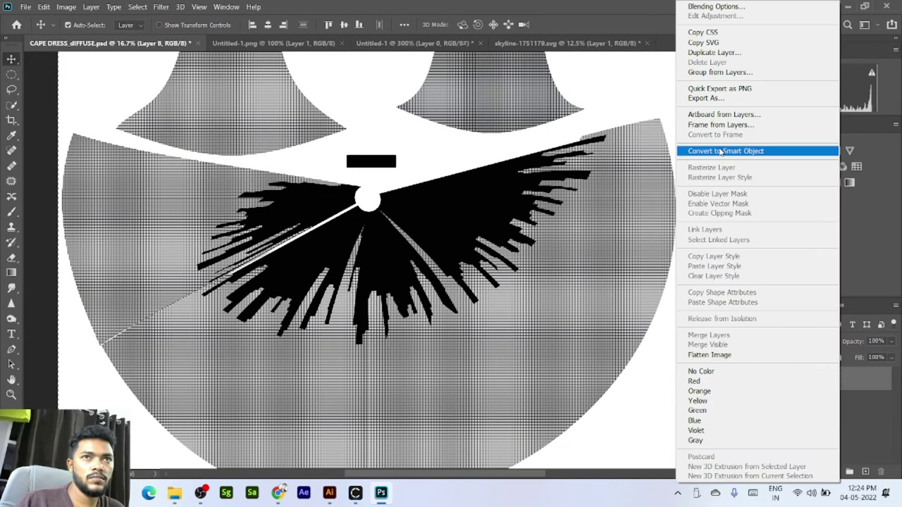
pyautogui.click(720, 151)
pyautogui.click(180, 7)
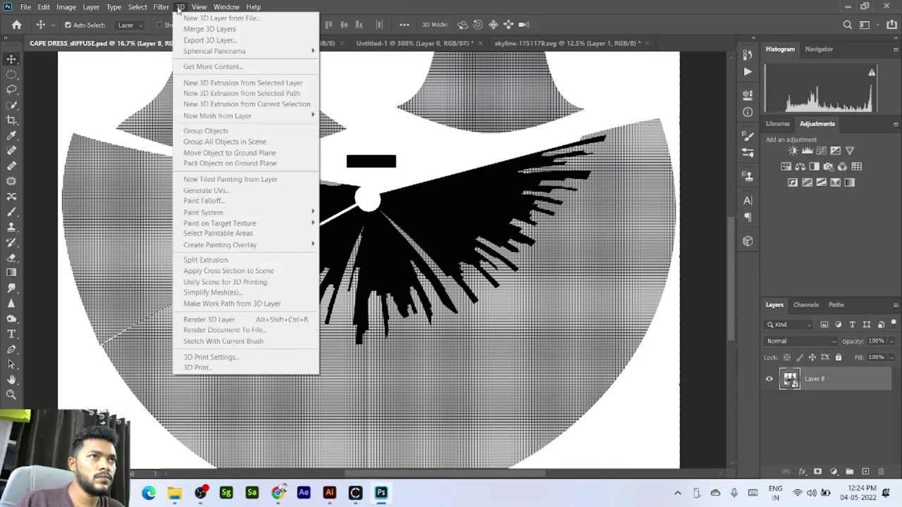
pyautogui.moveTo(162, 7)
pyautogui.moveTo(172, 119)
pyautogui.click(346, 133)
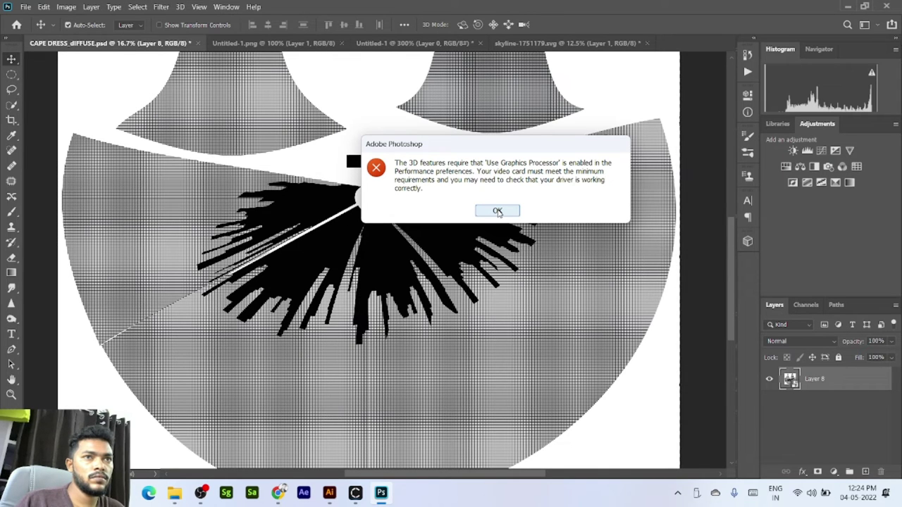
pyautogui.click(498, 212)
# Step: Switch to Illustrator and close it without saving its open documents, and close the Chrome window as well
pyautogui.click(330, 492)
pyautogui.click(891, 6)
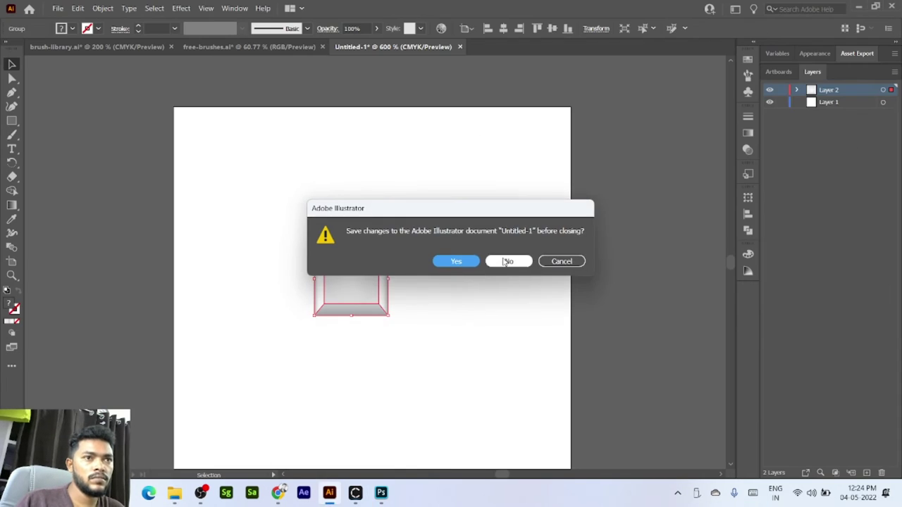
pyautogui.click(507, 260)
pyautogui.click(503, 258)
pyautogui.click(503, 258)
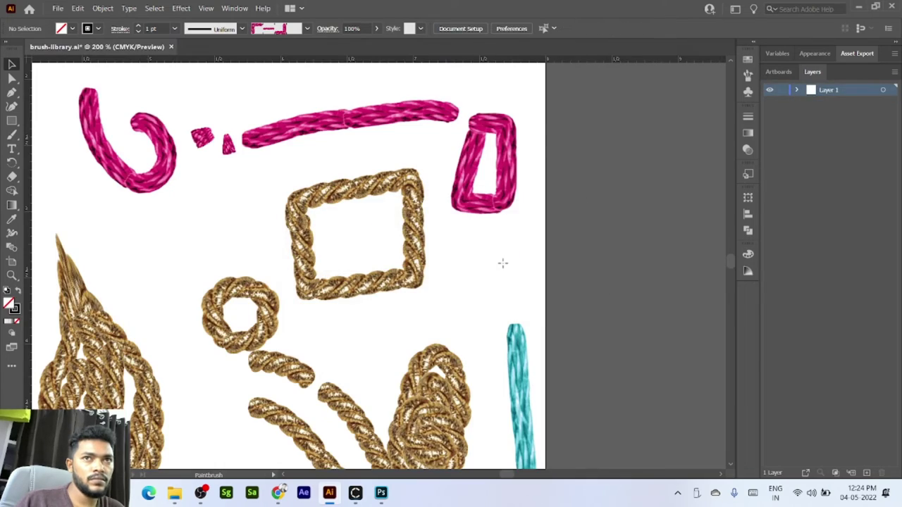
pyautogui.click(279, 501)
pyautogui.click(889, 10)
# Step: Try again to generate a normal map from the smart object layer in Photoshop
pyautogui.click(161, 6)
pyautogui.moveTo(233, 125)
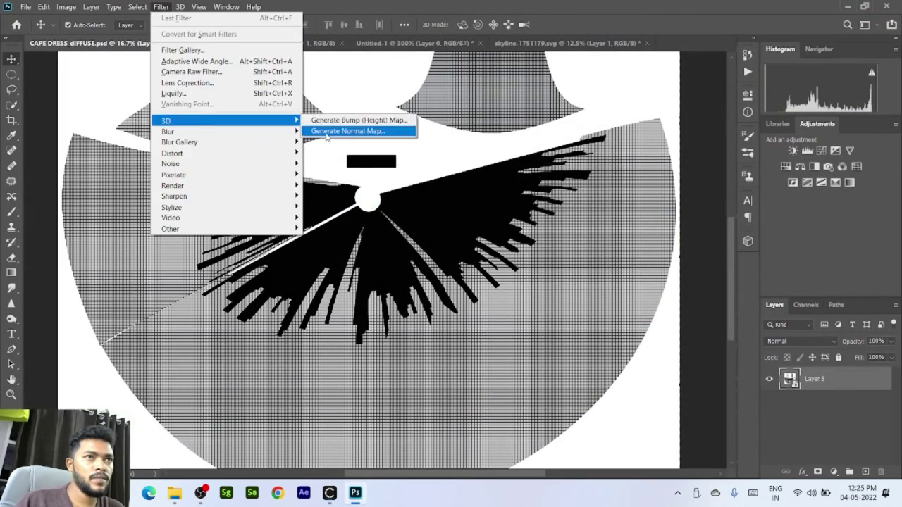
pyautogui.click(338, 137)
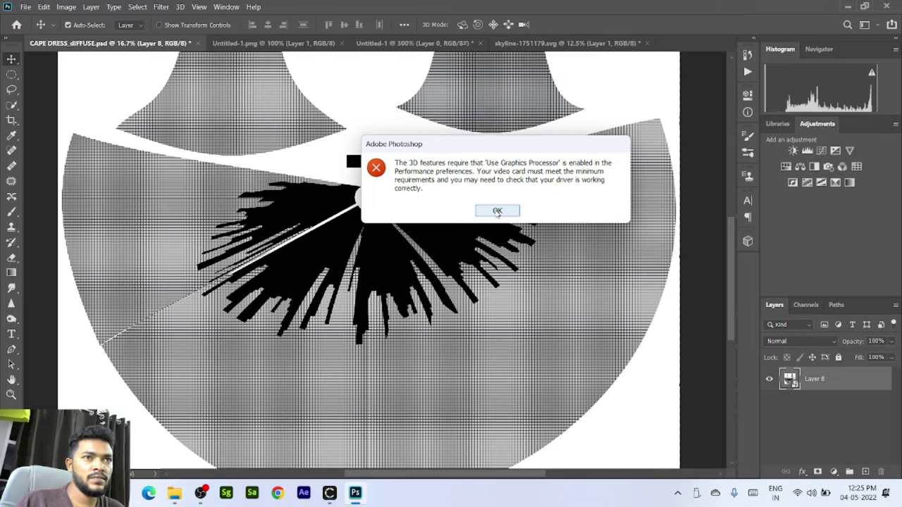
pyautogui.click(497, 211)
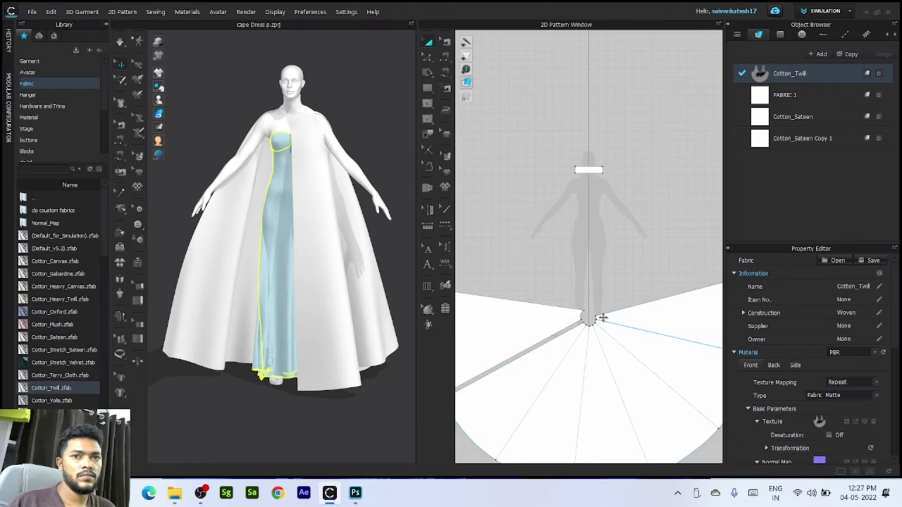
pyautogui.scroll(-5, 572, 176)
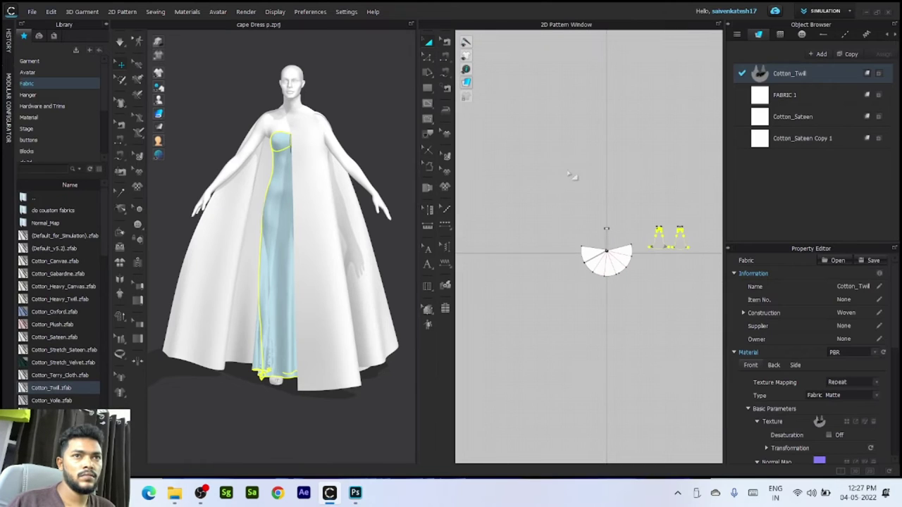
pyautogui.moveTo(569, 174); pyautogui.dragTo(704, 296)
pyautogui.rightClick(618, 257)
pyautogui.click(663, 329)
pyautogui.click(552, 361)
pyautogui.scroll(6, 285, 236)
# Step: Load the cape dress diffuse image from the CAPE folder as the Cotton_Twill fabric's texture
pyautogui.click(790, 75)
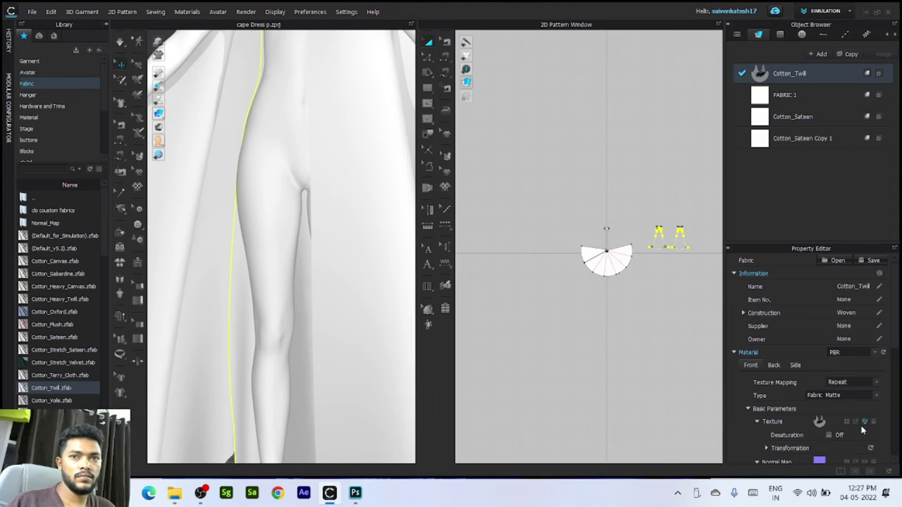
pyautogui.scroll(-2, 862, 428)
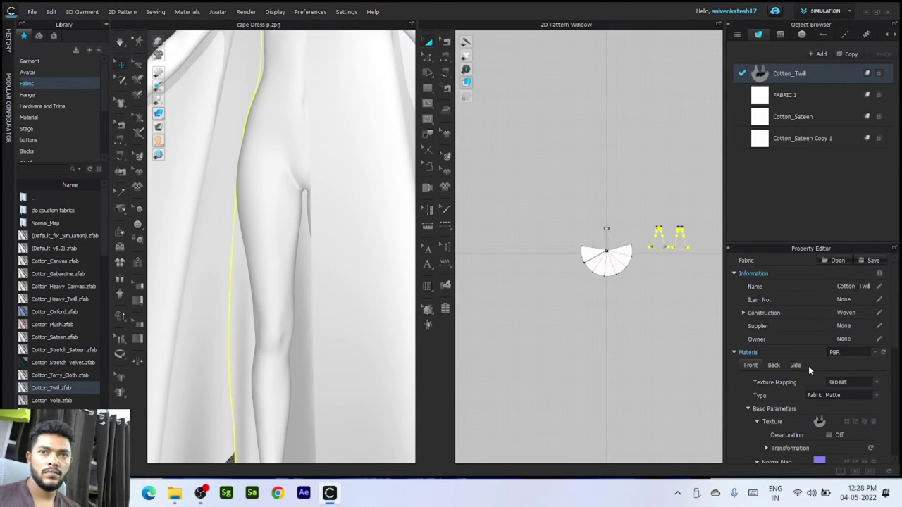
pyautogui.click(818, 355)
pyautogui.click(49, 94)
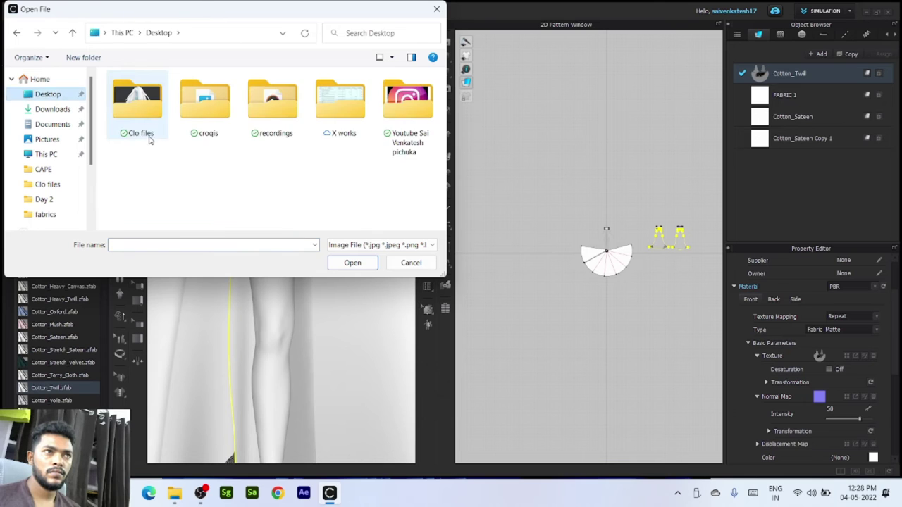
pyautogui.doubleClick(148, 138)
pyautogui.doubleClick(129, 134)
pyautogui.doubleClick(146, 110)
pyautogui.click(348, 266)
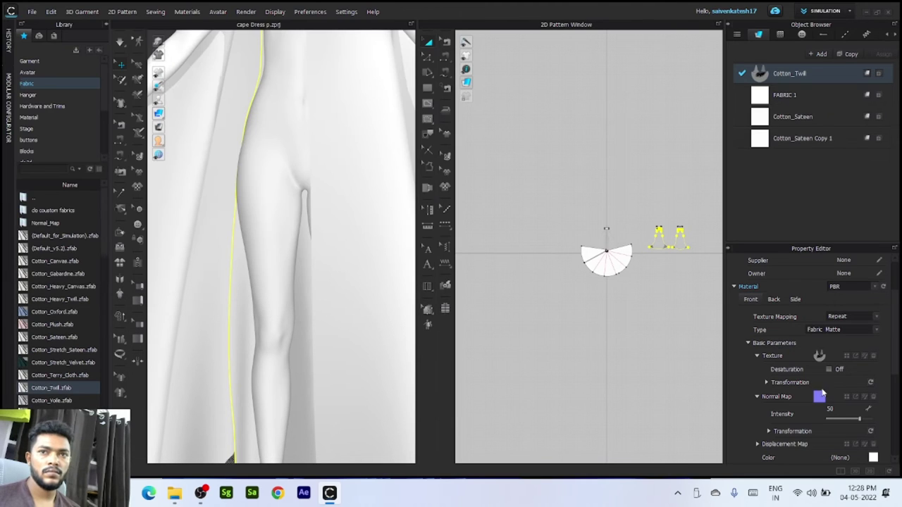
# Step: Switch the Cotton_Twill fabric on the gown patterns to Unified texture mapping
pyautogui.scroll(3, 704, 236)
pyautogui.click(647, 312)
pyautogui.scroll(3, 597, 234)
pyautogui.click(824, 80)
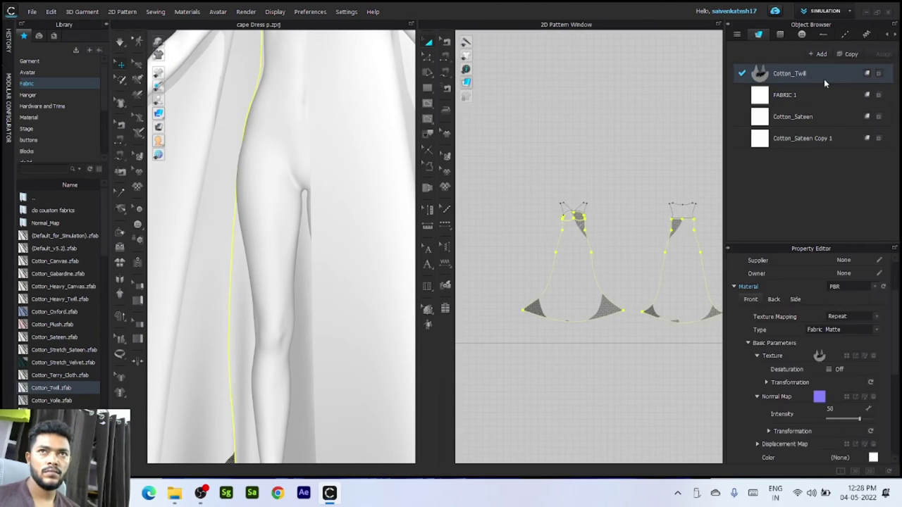
pyautogui.click(867, 75)
pyautogui.click(671, 351)
# Step: Examine how the grid texture sits on the gown's skirt and bodice in the 3D view
pyautogui.scroll(-5, 229, 345)
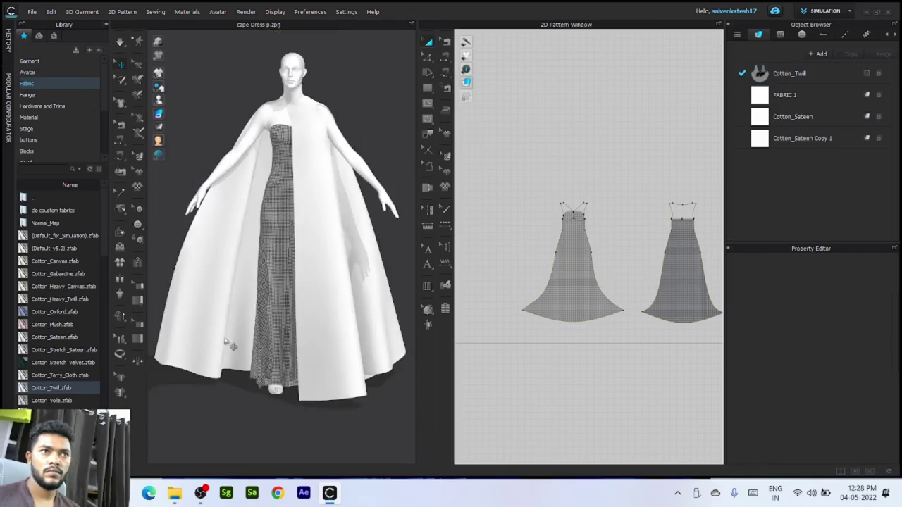
pyautogui.moveTo(230, 345); pyautogui.dragTo(306, 210, button='right')
pyautogui.scroll(4, 268, 288)
pyautogui.scroll(5, 269, 289)
pyautogui.scroll(-5, 284, 343)
pyautogui.scroll(3, 307, 210)
pyautogui.scroll(-5, 310, 211)
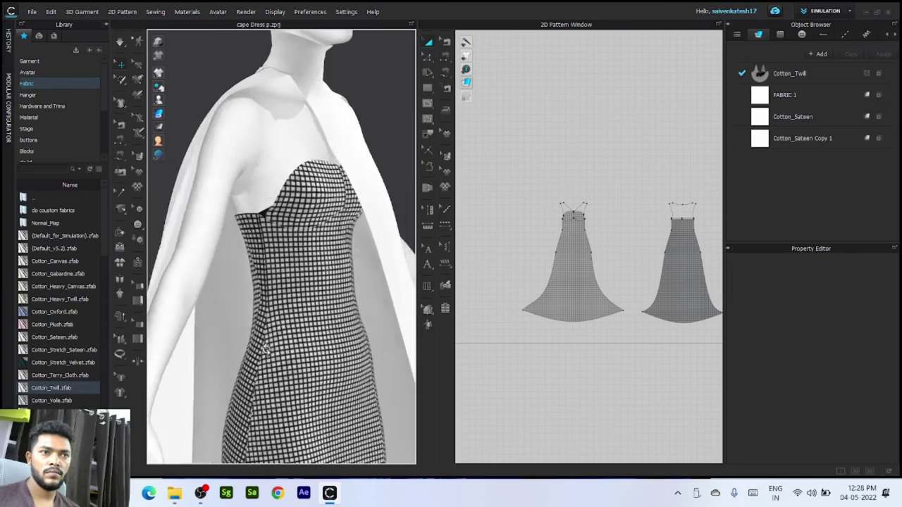
# Step: Set the cape fabric Cotton_Sateen Copy 1 to Unified texture mapping and load the cape dress diffuse image as its texture
pyautogui.click(818, 123)
pyautogui.scroll(-4, 500, 345)
pyautogui.moveTo(501, 345); pyautogui.dragTo(660, 259, button='middle')
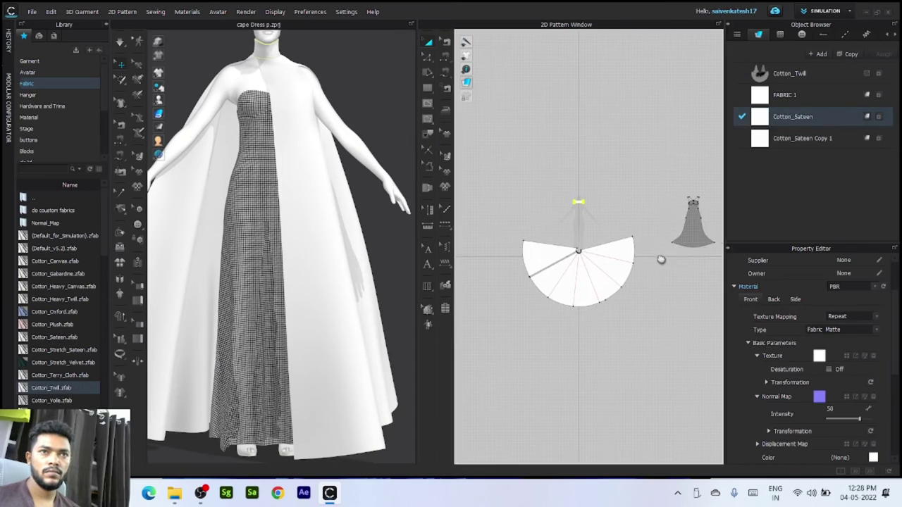
pyautogui.click(816, 139)
pyautogui.click(844, 357)
pyautogui.click(442, 17)
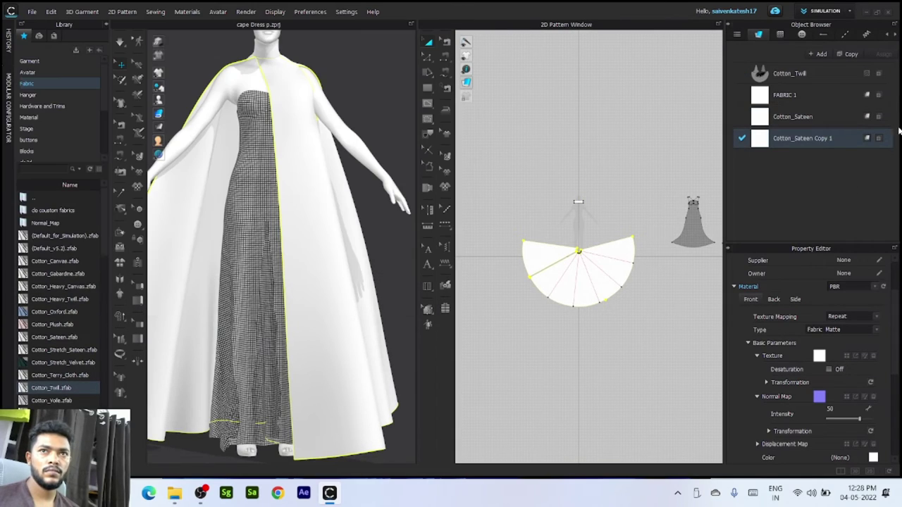
pyautogui.click(845, 356)
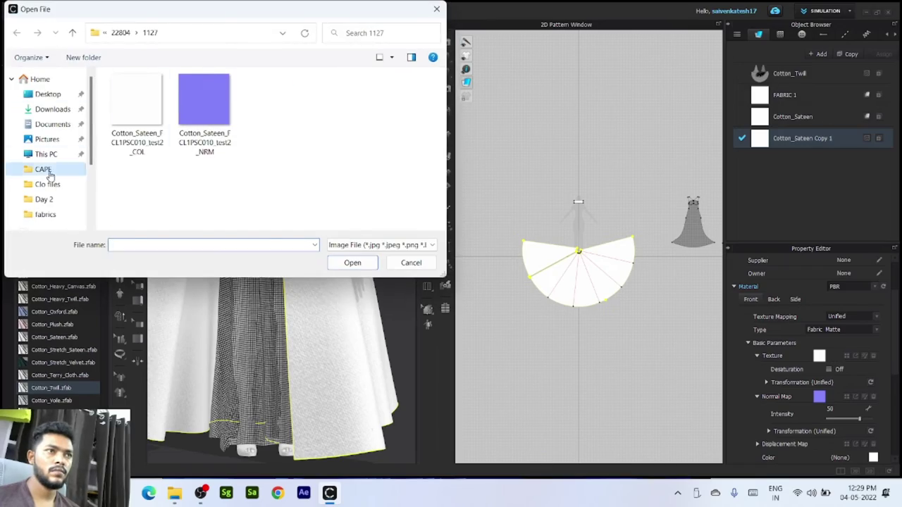
pyautogui.click(43, 169)
pyautogui.click(139, 110)
pyautogui.click(348, 263)
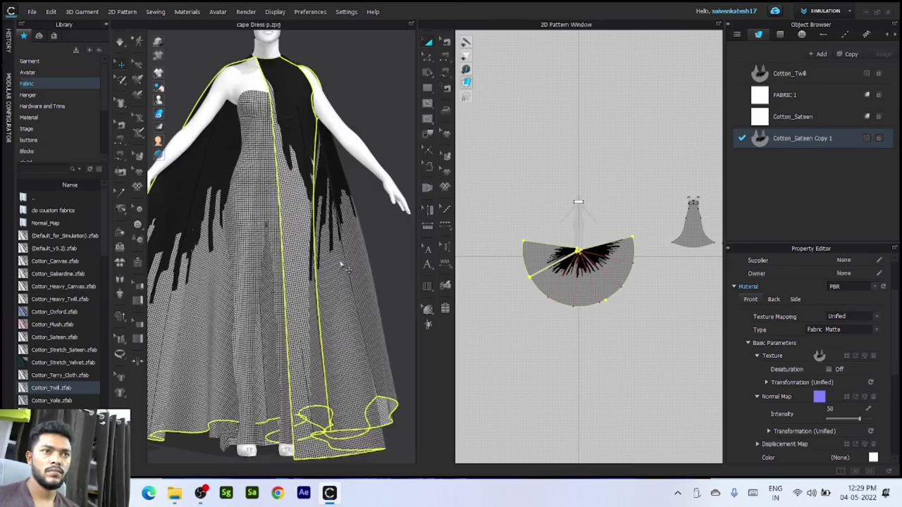
# Step: Examine the skyline and grid texture on the draped cape from several angles, ending in the front view
pyautogui.scroll(3, 340, 263)
pyautogui.moveTo(340, 263); pyautogui.dragTo(313, 281, button='right')
pyautogui.moveTo(314, 282); pyautogui.dragTo(318, 358, button='middle')
pyautogui.scroll(-2, 317, 358)
pyautogui.moveTo(318, 359)
pyautogui.mouseDown(button='right')
pyautogui.moveTo(246, 302)
pyautogui.moveTo(310, 352)
pyautogui.mouseUp(button='right')
pyautogui.moveTo(310, 353); pyautogui.dragTo(303, 246, button='middle')
pyautogui.moveTo(303, 247); pyautogui.dragTo(248, 363, button='right')
pyautogui.press('2')
pyautogui.click(609, 403)
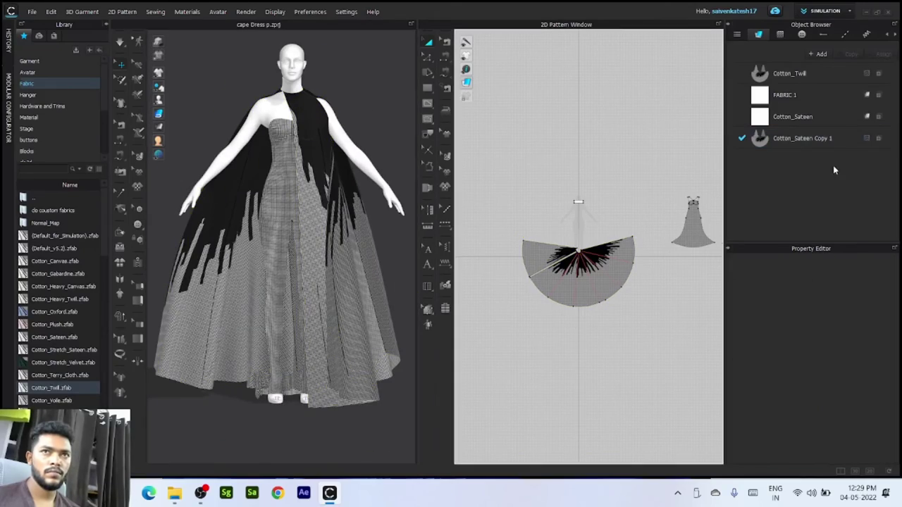
# Step: Load the cape dress diffuse image as the Metalness Map of Cotton_Sateen Copy 1 and set Metalness to 100
pyautogui.click(812, 140)
pyautogui.scroll(-5, 792, 371)
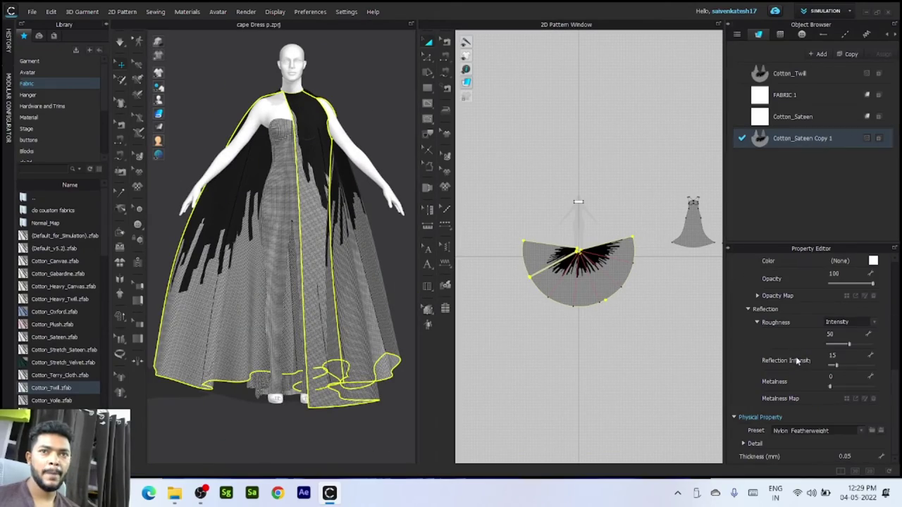
pyautogui.click(848, 399)
pyautogui.click(146, 120)
pyautogui.click(354, 264)
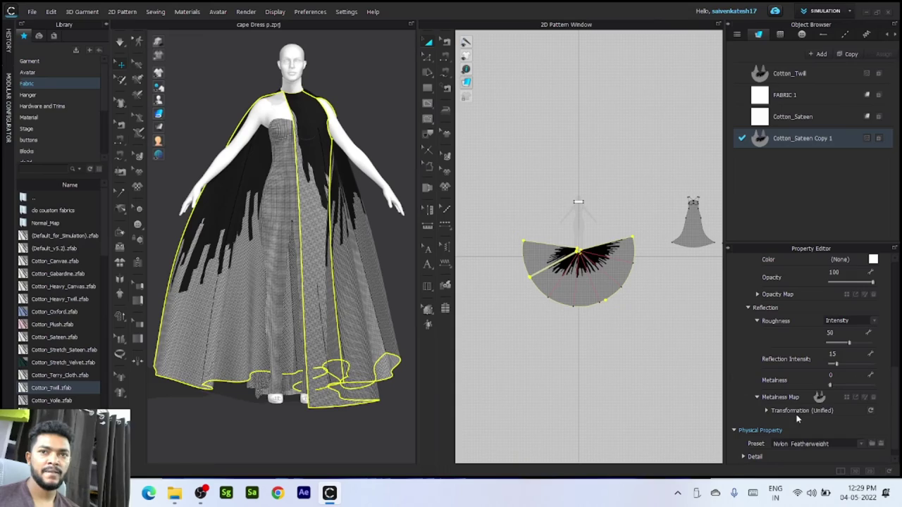
pyautogui.moveTo(830, 386); pyautogui.dragTo(873, 385)
# Step: Examine the metallic surface of the cape up close around the skyline and the neckline
pyautogui.scroll(6, 291, 303)
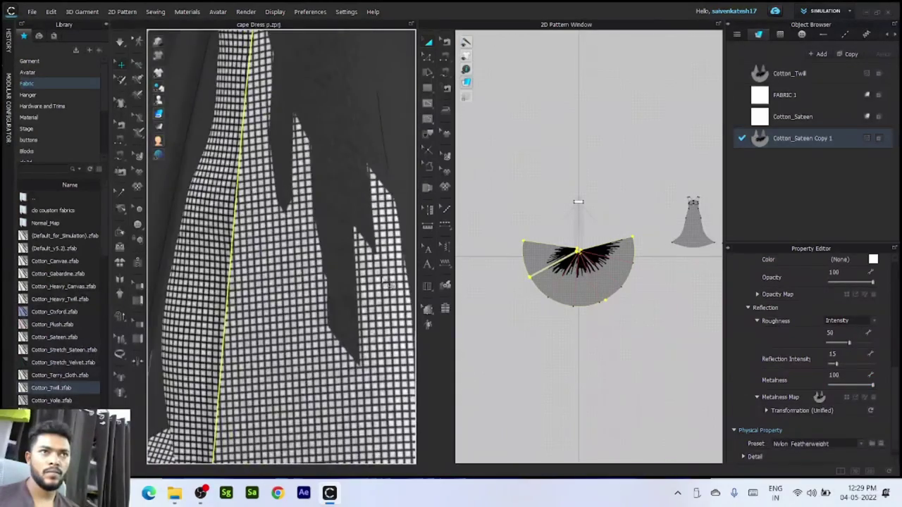
pyautogui.scroll(-2, 289, 212)
pyautogui.moveTo(285, 148); pyautogui.dragTo(288, 337, button='middle')
pyautogui.moveTo(288, 337); pyautogui.dragTo(298, 320, button='right')
pyautogui.scroll(2, 298, 319)
pyautogui.scroll(4, 793, 346)
pyautogui.scroll(-1, 796, 347)
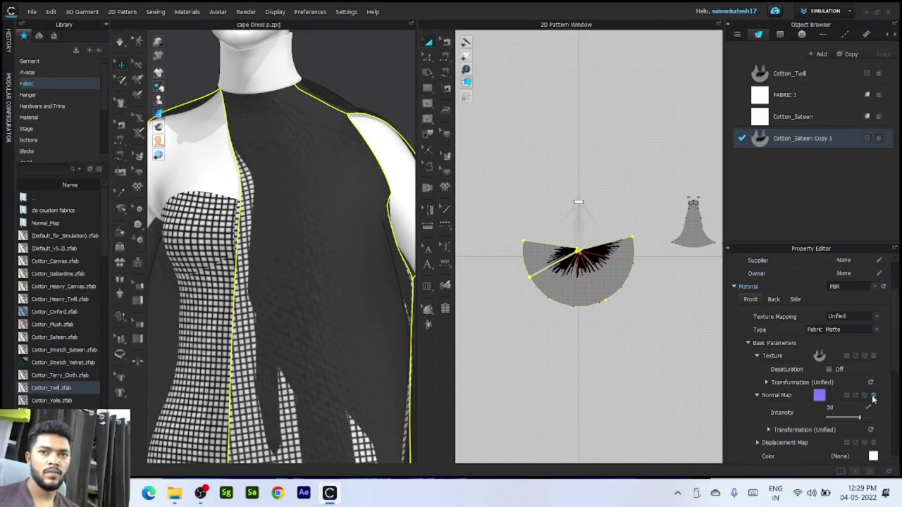
# Step: Set the roughness of Cotton_Sateen Copy 1 to Map, loading the cape dress diffuse image with Invert on, after trying intensity 12
pyautogui.scroll(-5, 837, 384)
pyautogui.click(832, 331)
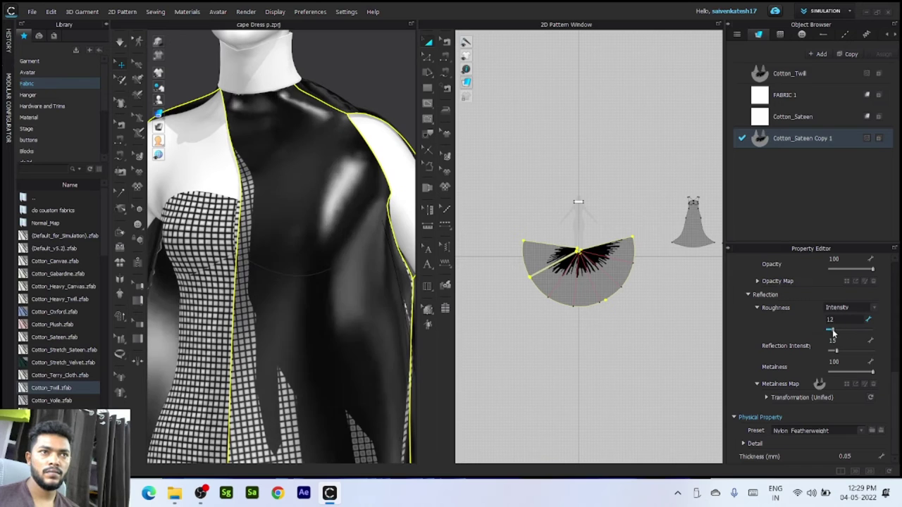
pyautogui.click(850, 316)
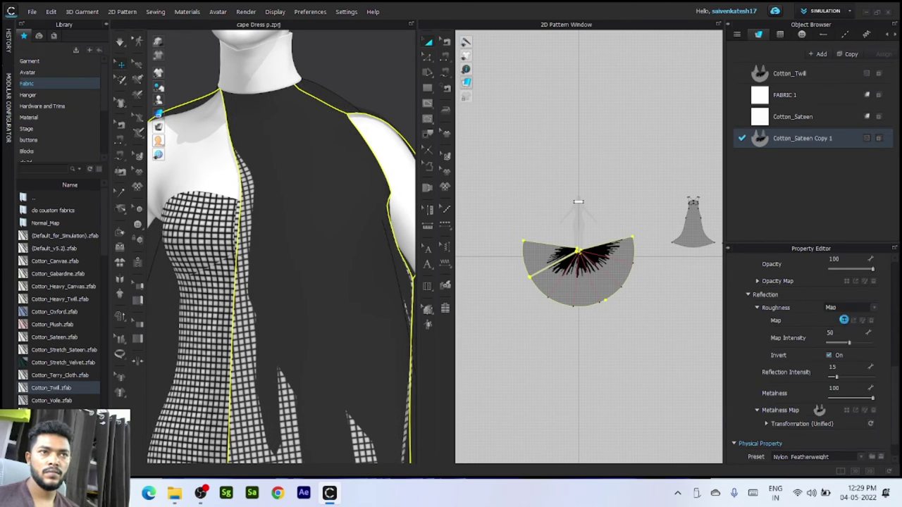
pyautogui.click(844, 321)
pyautogui.click(136, 116)
pyautogui.click(353, 264)
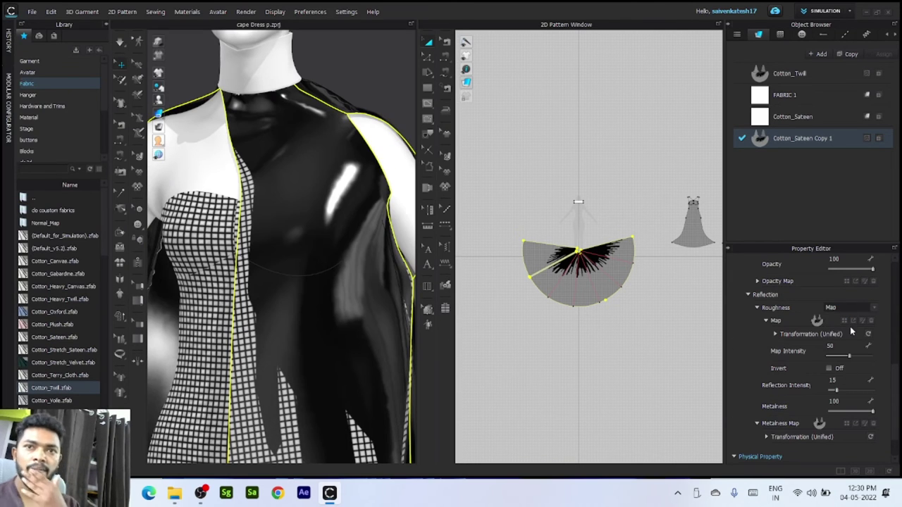
pyautogui.click(829, 367)
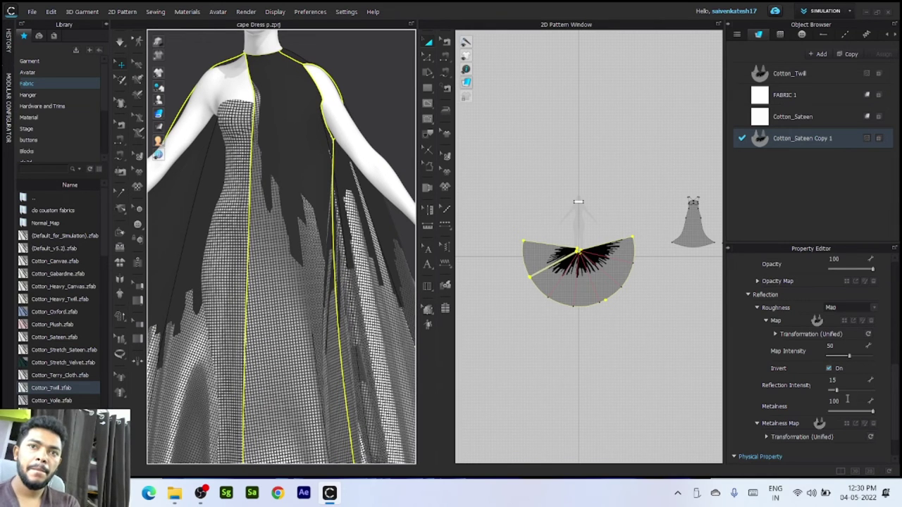
# Step: Examine the cape's material settings and the overall look of the skyline texture on the full-length gown
pyautogui.scroll(-1, 796, 421)
pyautogui.click(767, 396)
pyautogui.scroll(8, 764, 409)
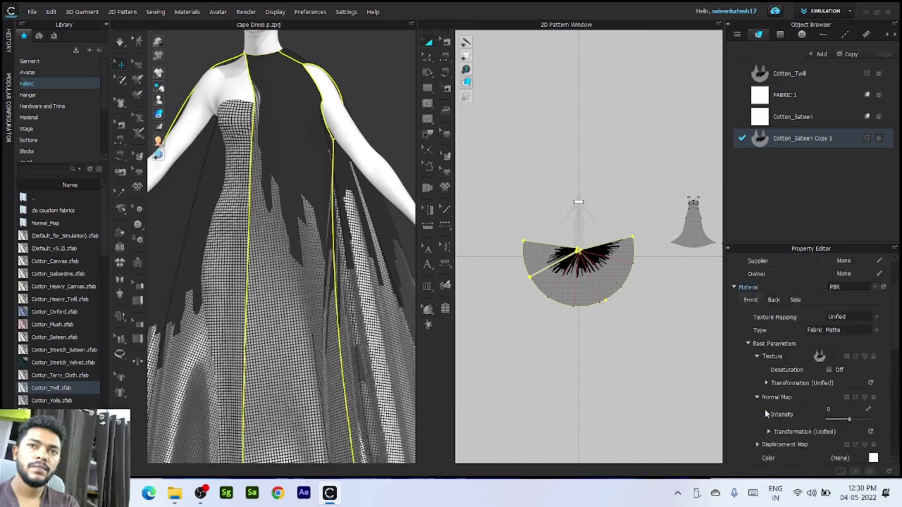
pyautogui.click(876, 383)
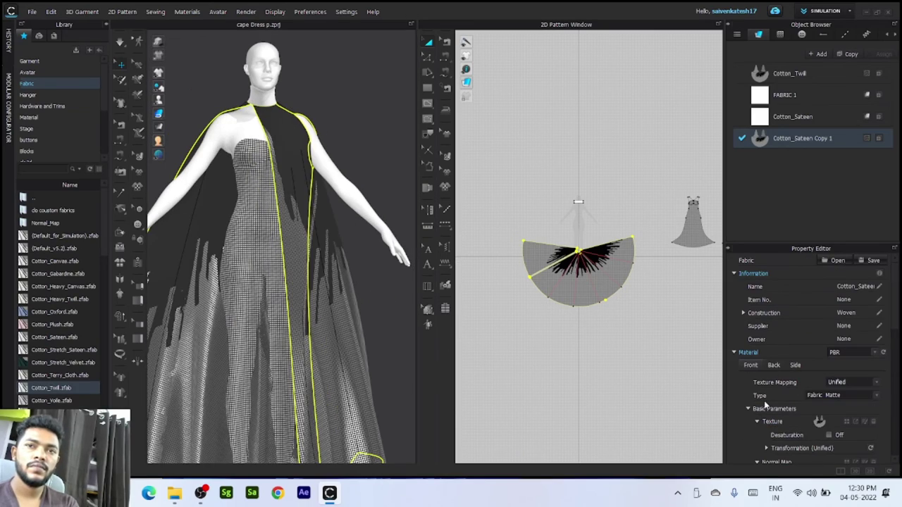
pyautogui.scroll(-3, 262, 321)
pyautogui.moveTo(261, 322); pyautogui.dragTo(254, 340, button='right')
pyautogui.scroll(4, 269, 325)
pyautogui.scroll(-5, 269, 326)
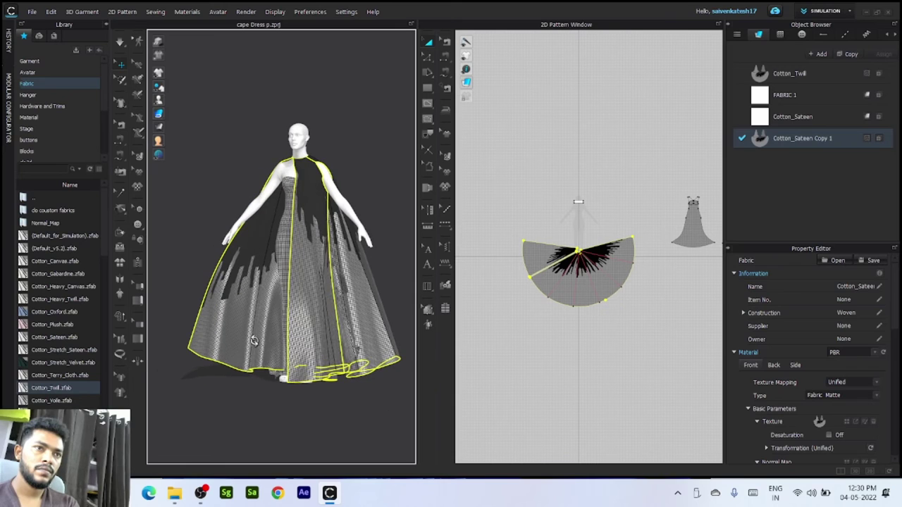
# Step: Apply the C2.pos pose from the Avatar library to the avatar and check the cape in that pose
pyautogui.click(28, 72)
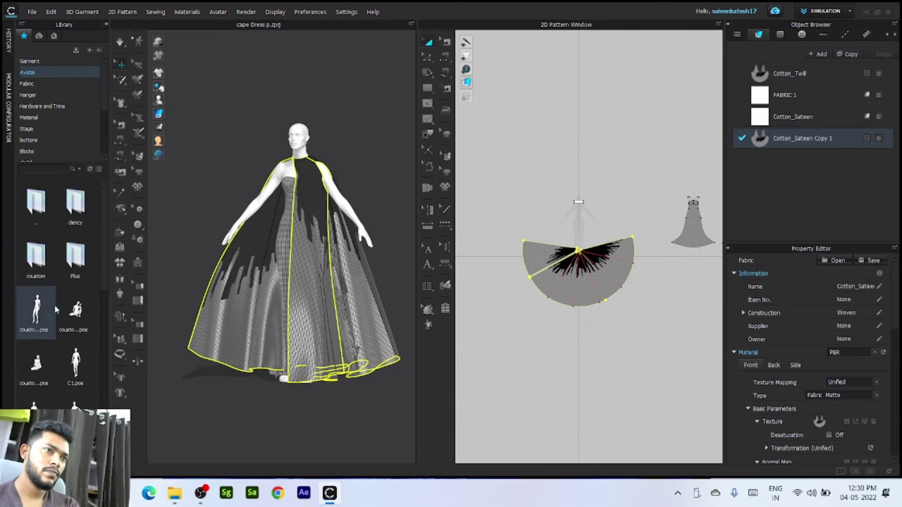
pyautogui.scroll(-5, 56, 309)
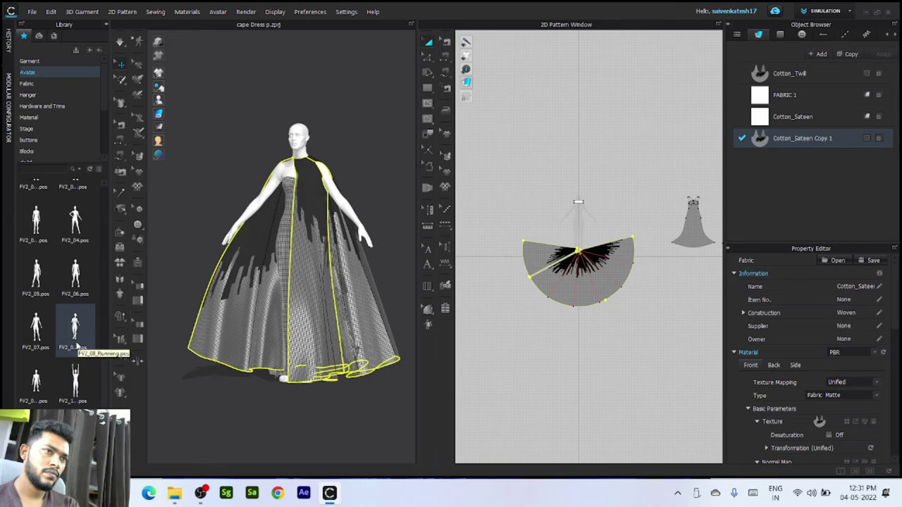
pyautogui.scroll(3, 27, 266)
pyautogui.doubleClick(27, 268)
pyautogui.click(451, 273)
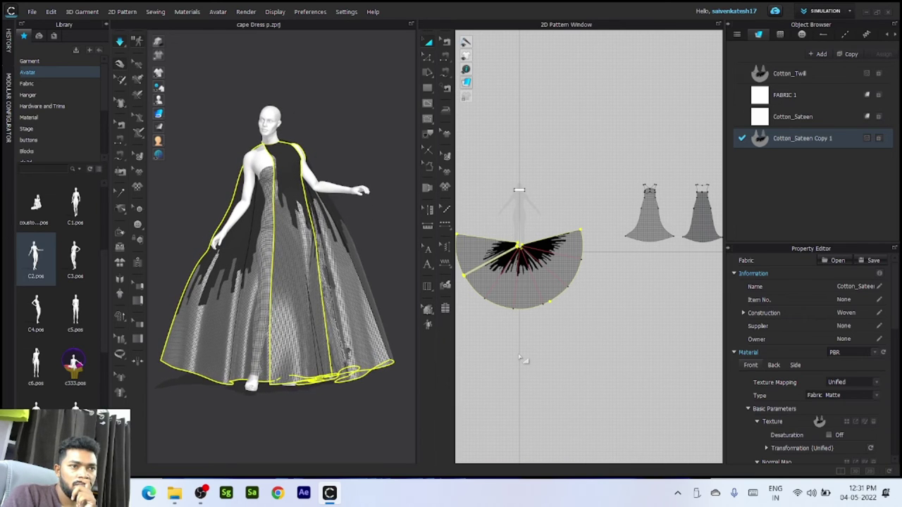
pyautogui.moveTo(229, 319)
pyautogui.mouseDown(button='right')
pyautogui.moveTo(286, 314)
pyautogui.moveTo(215, 317)
pyautogui.mouseUp(button='right')
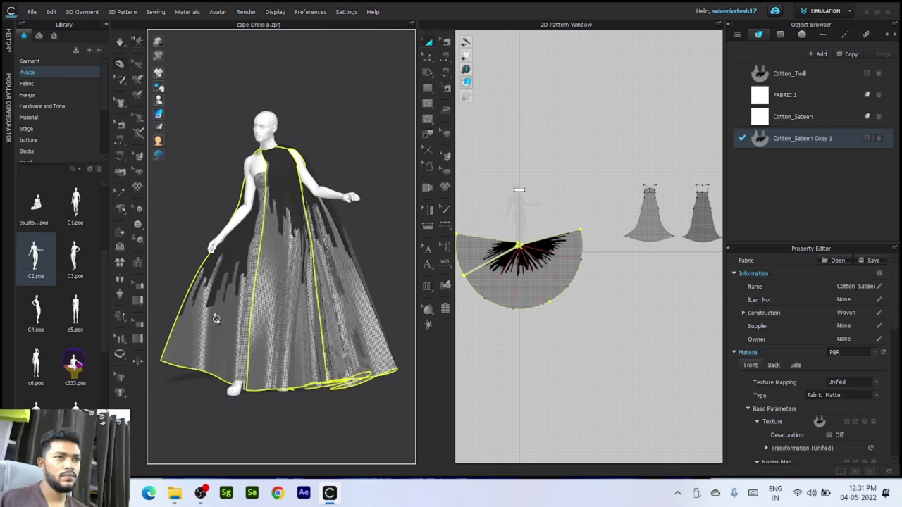
# Step: Create a Layer Clone (Under) of the cape pattern pieces and place it directly below the originals in the 2D pattern layout
pyautogui.scroll(-3, 537, 283)
pyautogui.click(554, 284)
pyautogui.rightClick(554, 283)
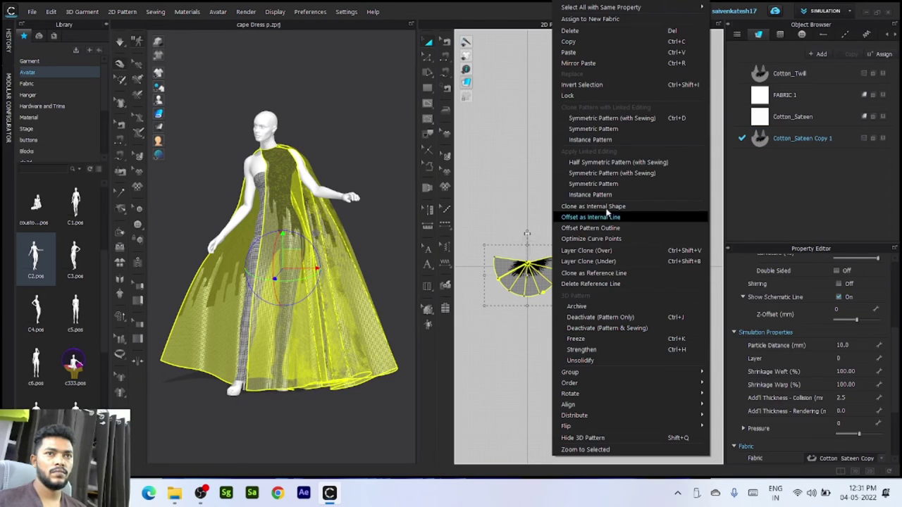
pyautogui.click(603, 261)
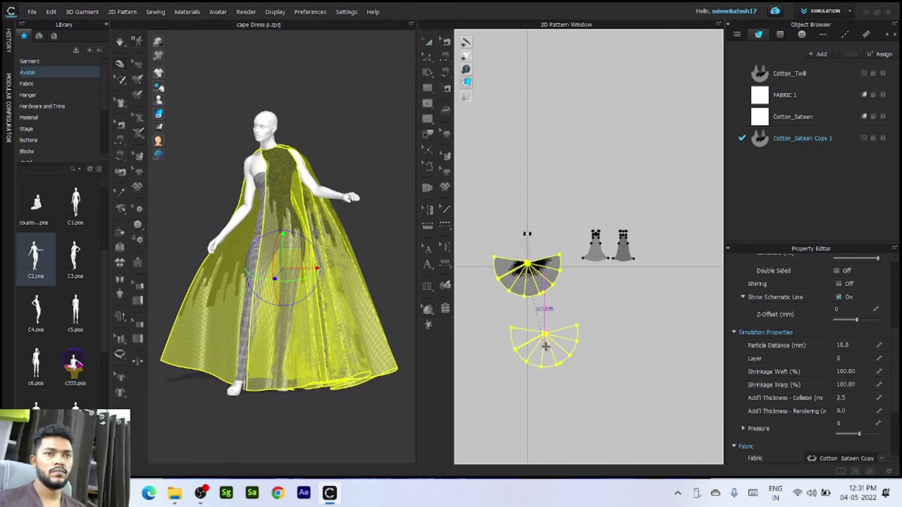
pyautogui.click(604, 364)
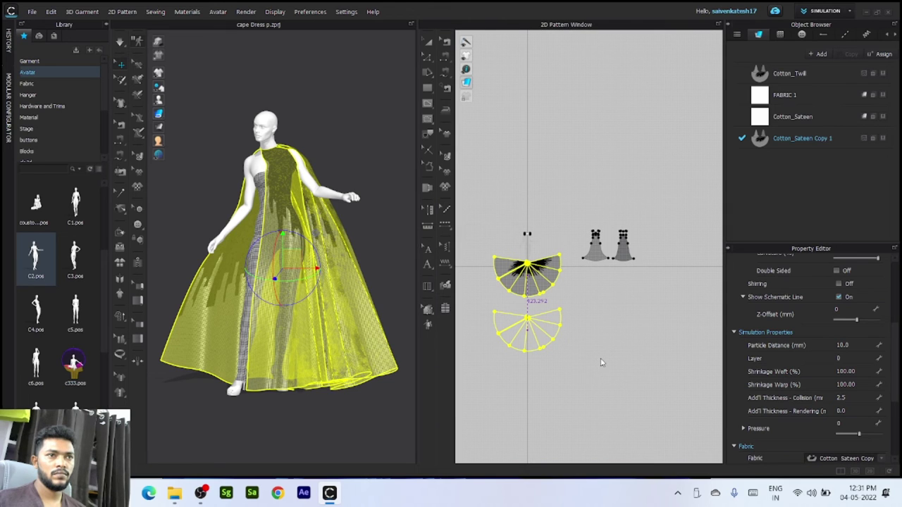
# Step: Assign the Cotton_Sateen fabric to the cloned cape pieces and change its color to near black
pyautogui.moveTo(592, 391); pyautogui.dragTo(480, 302)
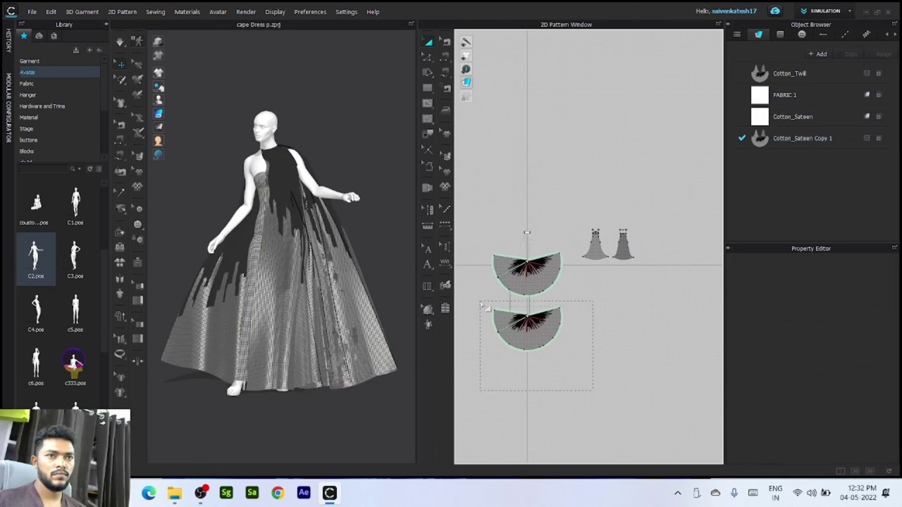
pyautogui.moveTo(801, 116); pyautogui.dragTo(512, 320)
pyautogui.click(808, 122)
pyautogui.scroll(-3, 850, 384)
pyautogui.click(873, 393)
pyautogui.click(259, 139)
pyautogui.click(424, 353)
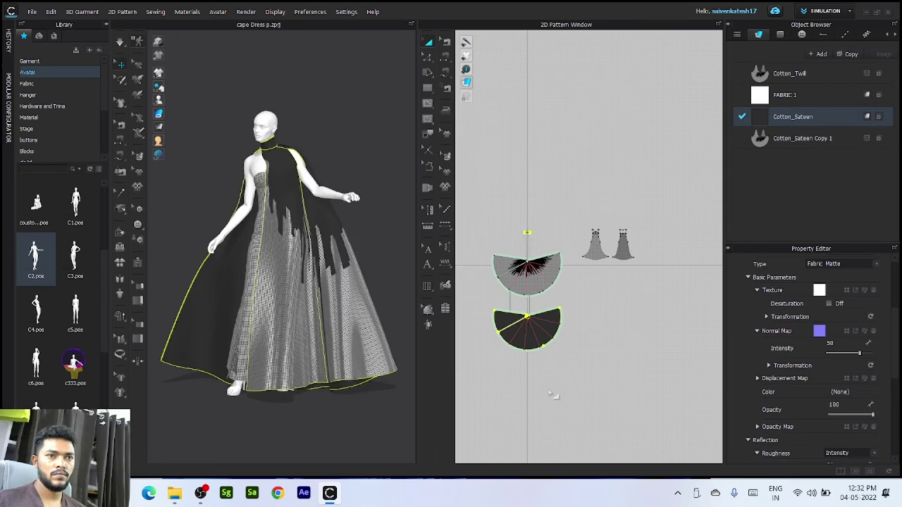
# Step: Simulate the lined cape over the gown on the posed avatar
pyautogui.click(313, 419)
pyautogui.moveTo(314, 416); pyautogui.dragTo(272, 338, button='right')
pyautogui.scroll(3, 294, 365)
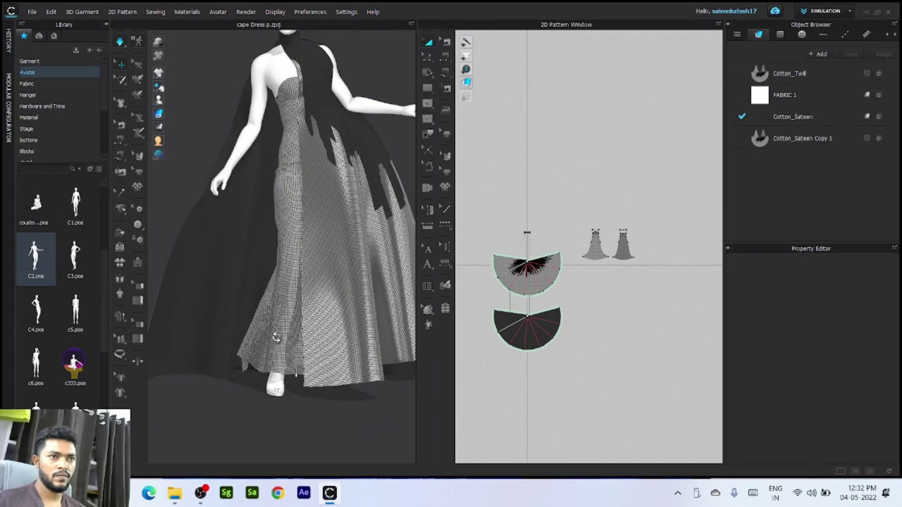
pyautogui.press('space')
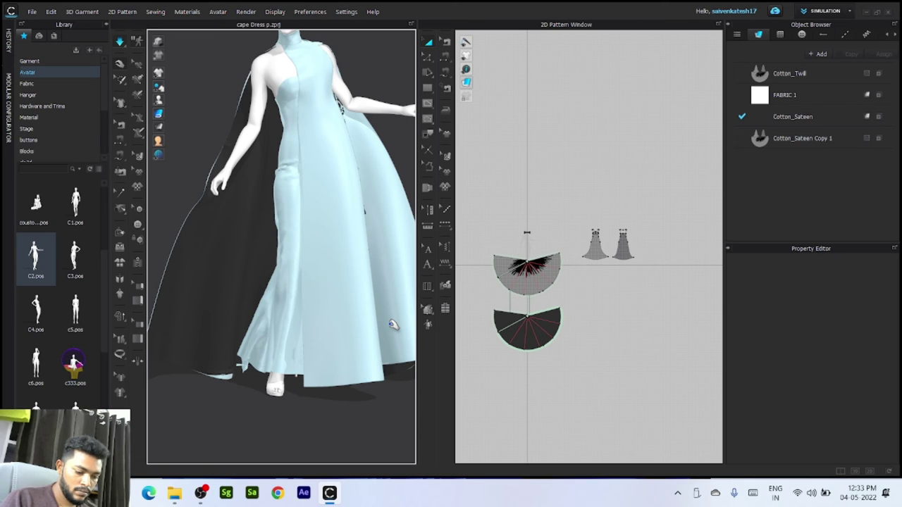
pyautogui.hotkey('alt', '2')
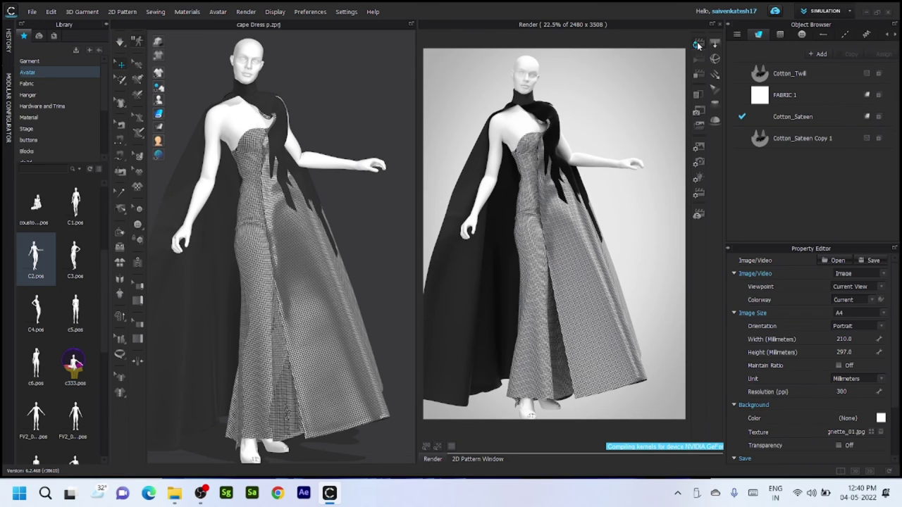
# Step: Inspect the rendered gown at 100% around the neckline, cape drape and bodice grid
pyautogui.click(425, 446)
pyautogui.moveTo(454, 434); pyautogui.dragTo(535, 433)
pyautogui.moveTo(685, 109); pyautogui.dragTo(684, 154)
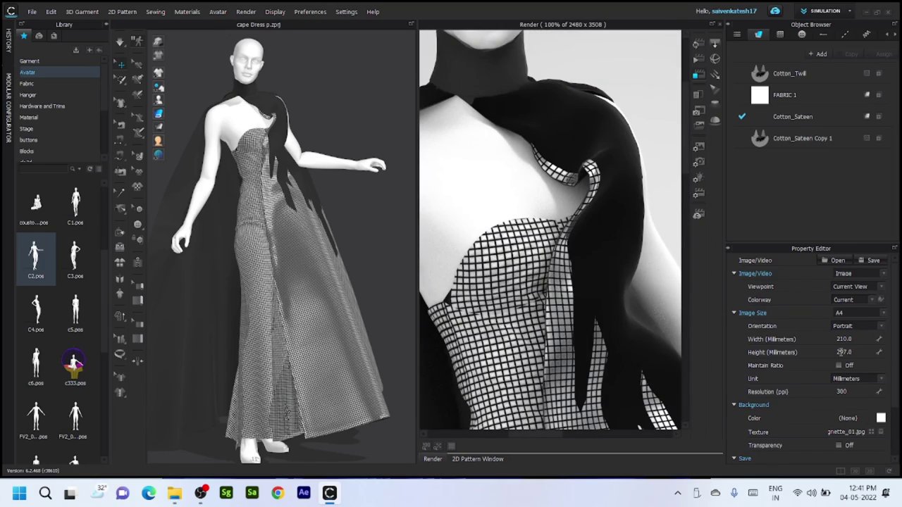
pyautogui.click(816, 81)
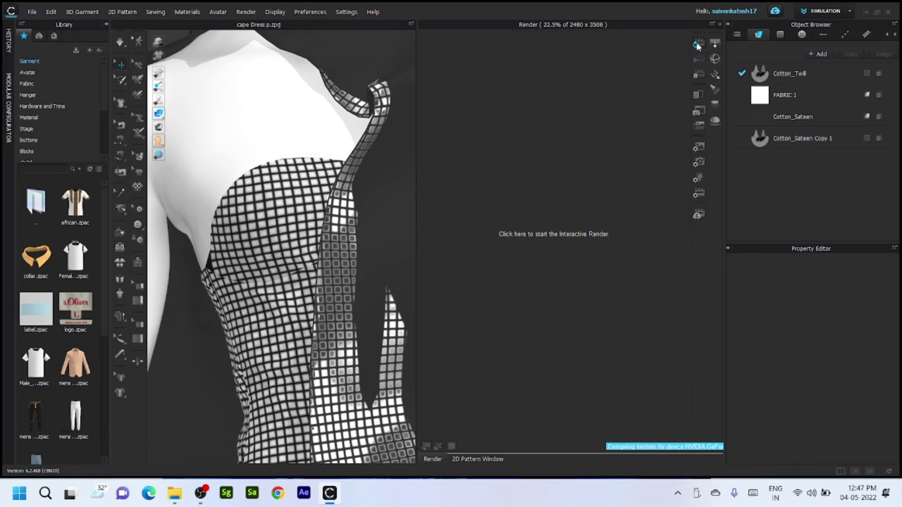
# Step: Render the close-up of the iridescent bodice and inspect the whole gown from the side and front
pyautogui.click(697, 44)
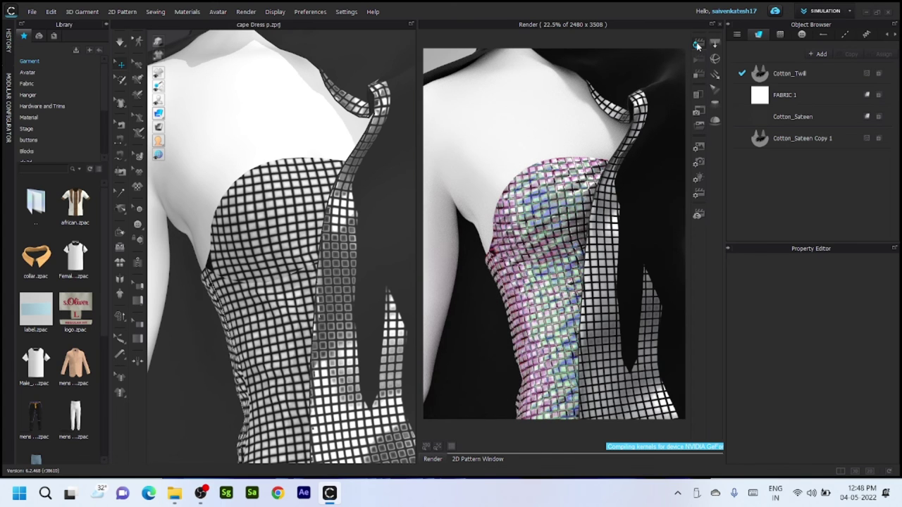
pyautogui.scroll(-5, 282, 288)
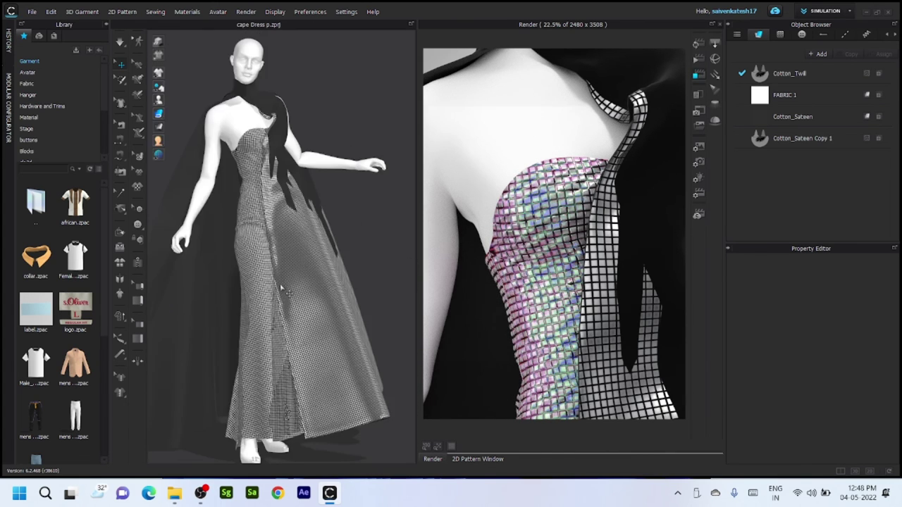
pyautogui.moveTo(364, 309); pyautogui.dragTo(390, 324, button='right')
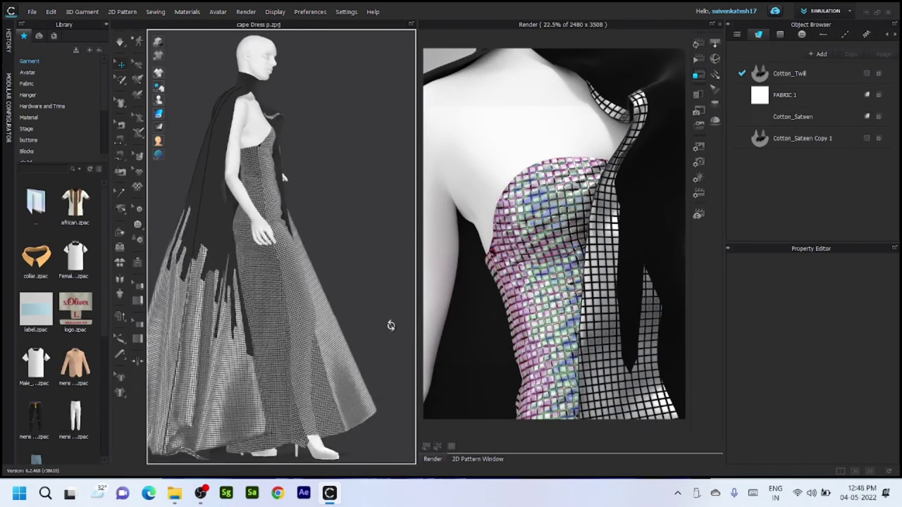
pyautogui.scroll(-2, 308, 334)
pyautogui.moveTo(308, 334); pyautogui.dragTo(416, 335, button='right')
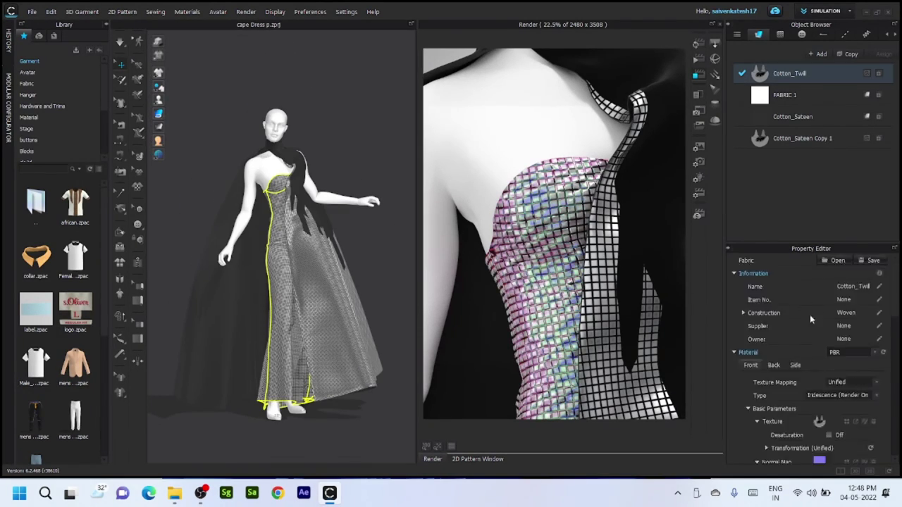
# Step: Set the roughness of Cotton_Twill to Map and load CAPE DRESS_dIFFUSE as the roughness image
pyautogui.scroll(-10, 791, 394)
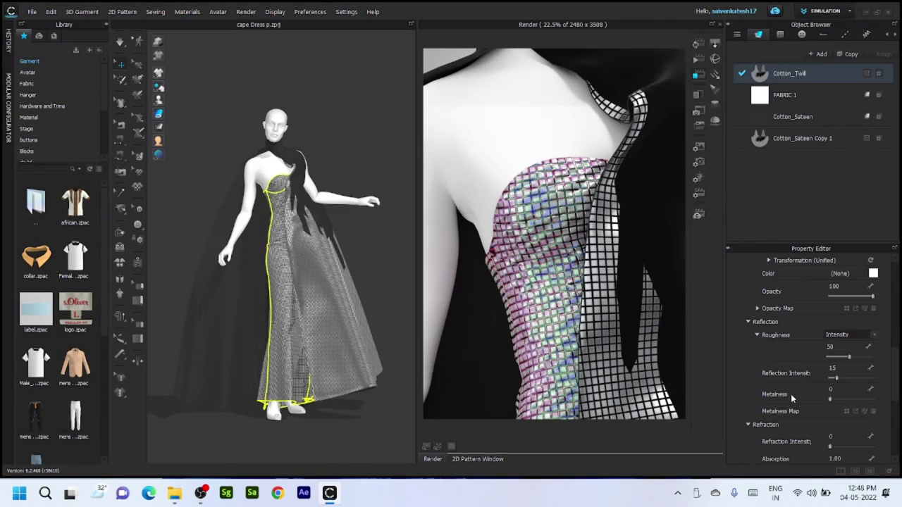
pyautogui.click(846, 269)
pyautogui.click(831, 283)
pyautogui.click(844, 281)
pyautogui.click(40, 90)
pyautogui.click(137, 106)
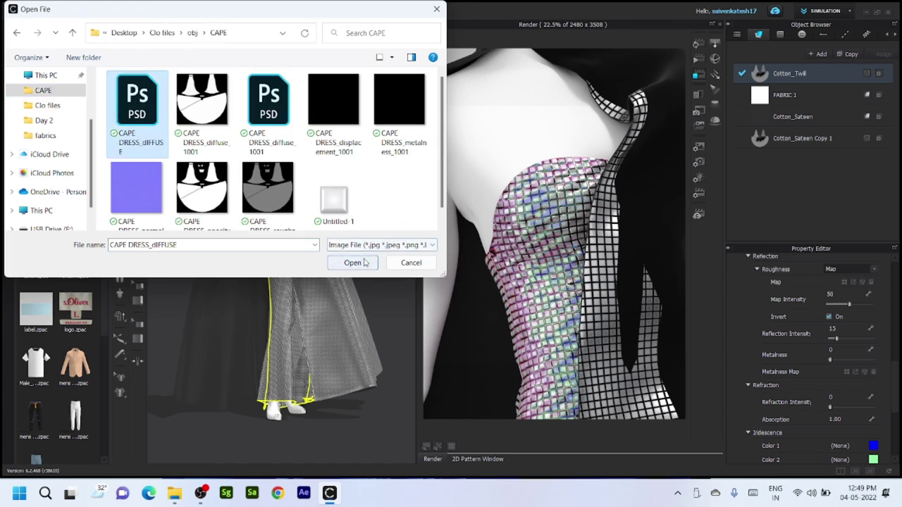
pyautogui.click(364, 262)
# Step: Try a roughness map intensity of 16 on Cotton_Twill, and set it to 93 with Invert on
pyautogui.moveTo(849, 317); pyautogui.dragTo(833, 321)
pyautogui.scroll(4, 257, 248)
pyautogui.moveTo(247, 257); pyautogui.dragTo(260, 342, button='middle')
pyautogui.scroll(8, 260, 281)
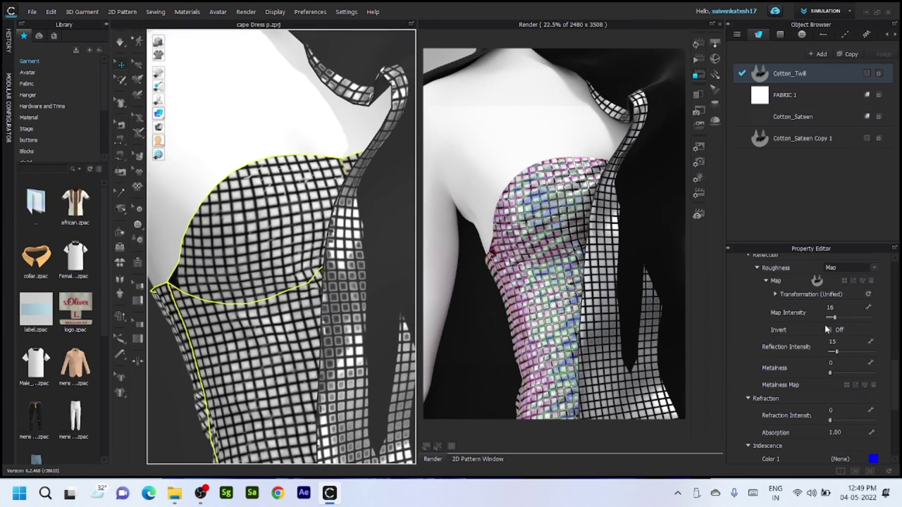
pyautogui.moveTo(832, 318); pyautogui.dragTo(868, 327)
# Step: Set the Metalness of Cotton_Twill to 100 and load the cape dress diffuse image as its Metalness Map
pyautogui.moveTo(829, 372); pyautogui.dragTo(878, 376)
pyautogui.click(846, 385)
pyautogui.click(41, 90)
pyautogui.click(137, 106)
pyautogui.click(354, 261)
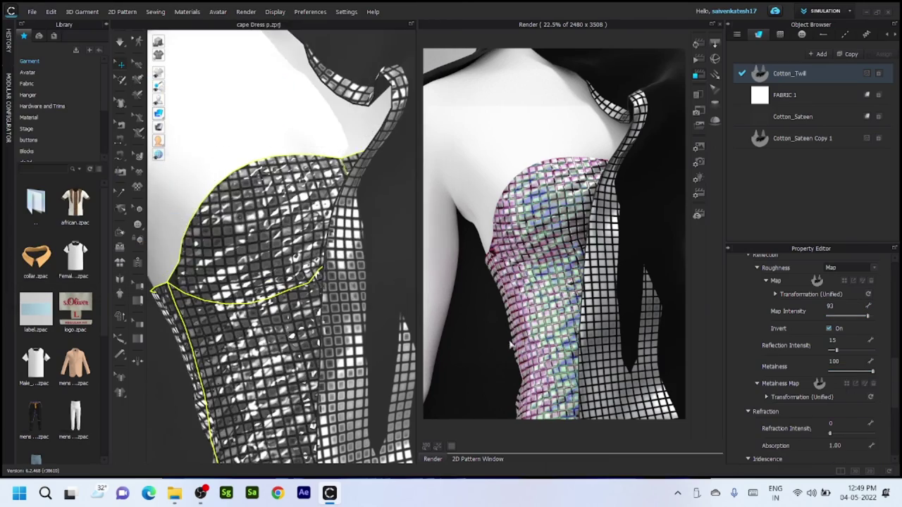
# Step: Set the Reflection Intensity of Cotton_Twill to 45 and inspect the shiny grid on the bodice
pyautogui.scroll(5, 243, 241)
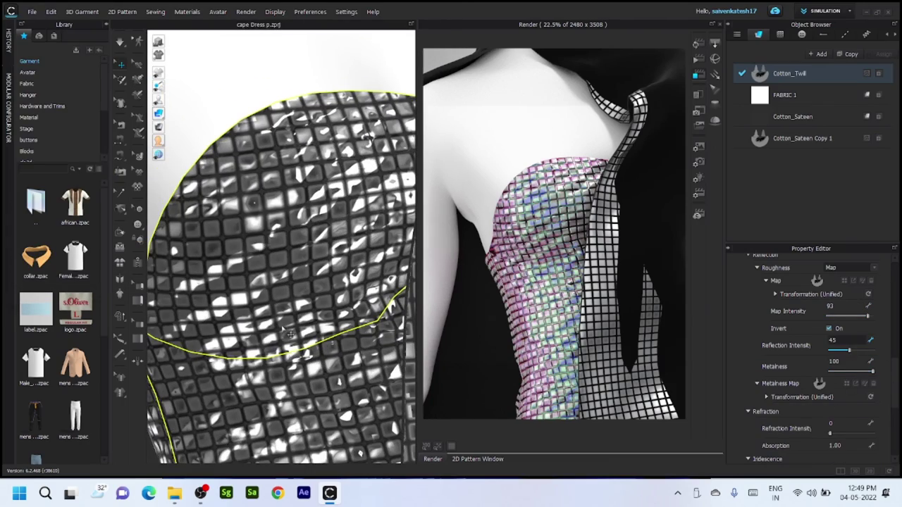
pyautogui.scroll(-8, 290, 334)
pyautogui.scroll(2, 316, 246)
pyautogui.moveTo(316, 246); pyautogui.dragTo(311, 339, button='middle')
pyautogui.scroll(-3, 796, 317)
# Step: Set the Iridescence Color 1 of Cotton_Twill to Inca Gold and Color 2 to gold (DE5291)
pyautogui.click(873, 344)
pyautogui.click(275, 245)
pyautogui.click(424, 354)
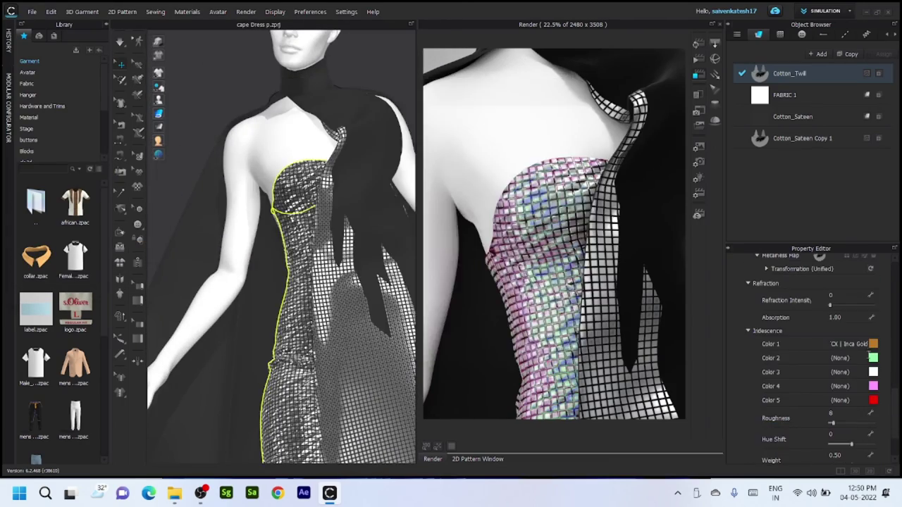
pyautogui.click(873, 358)
pyautogui.click(285, 244)
pyautogui.click(424, 354)
# Step: Change Iridescence Color 5 of Cotton_Twill from red to a copper orange
pyautogui.click(872, 400)
pyautogui.click(298, 155)
pyautogui.click(365, 111)
pyautogui.click(424, 354)
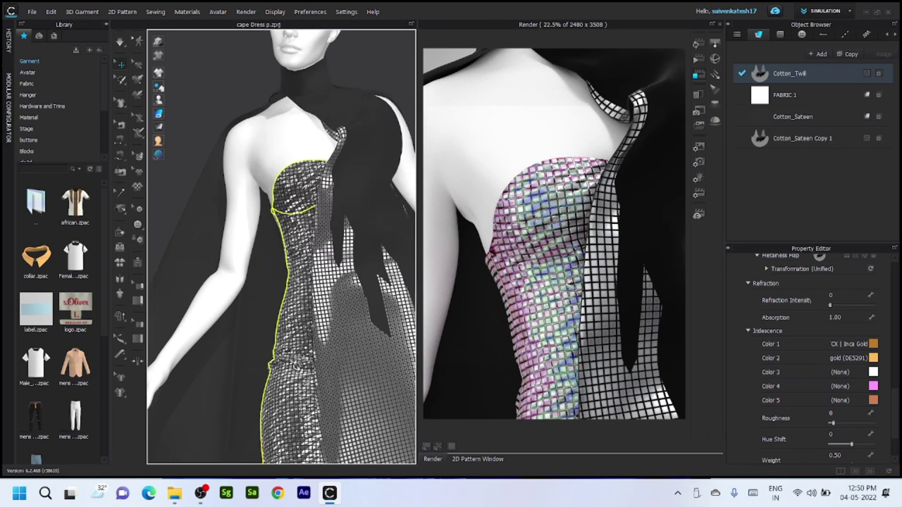
# Step: Set the Reflection Intensity of Cotton_Sateen Copy 1 to 25, and lower its roughness map intensity to mid-range after trying 100
pyautogui.scroll(2, 297, 366)
pyautogui.click(802, 138)
pyautogui.moveTo(849, 316); pyautogui.dragTo(875, 318)
pyautogui.scroll(3, 345, 197)
pyautogui.moveTo(331, 233); pyautogui.dragTo(306, 232, button='right')
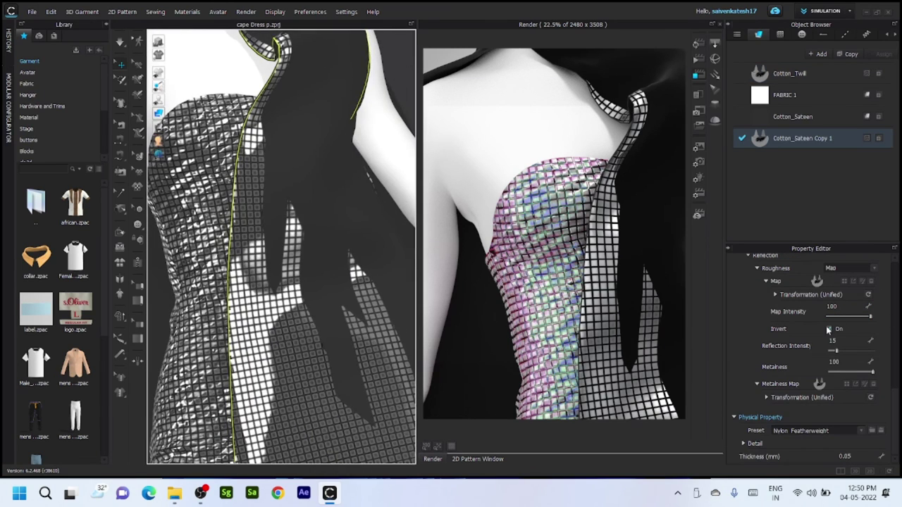
pyautogui.click(828, 329)
pyautogui.moveTo(841, 352)
pyautogui.mouseDown()
pyautogui.moveTo(830, 348)
pyautogui.moveTo(841, 351)
pyautogui.mouseUp()
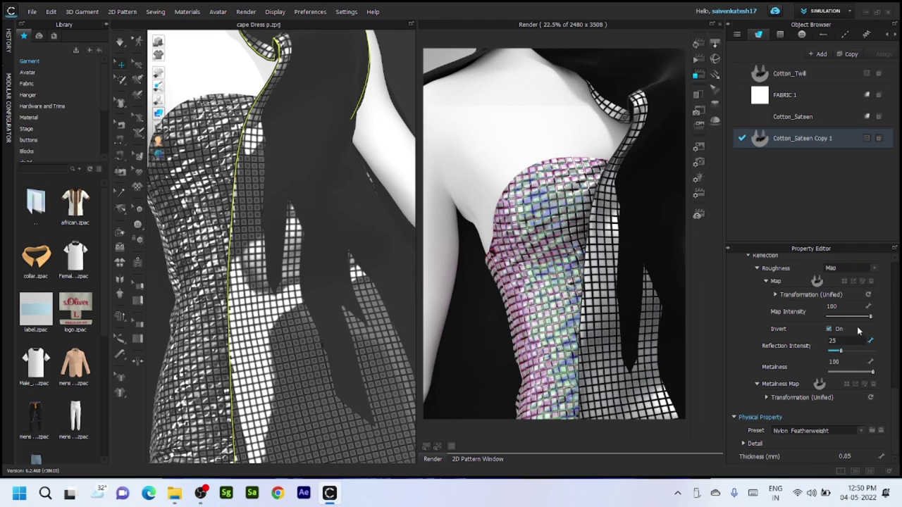
pyautogui.moveTo(870, 317); pyautogui.dragTo(847, 317)
# Step: Load the cape dress roughness image as the Displacement Map of Cotton_Sateen Copy 1 and edit the displacement amount
pyautogui.scroll(5, 831, 381)
pyautogui.click(847, 378)
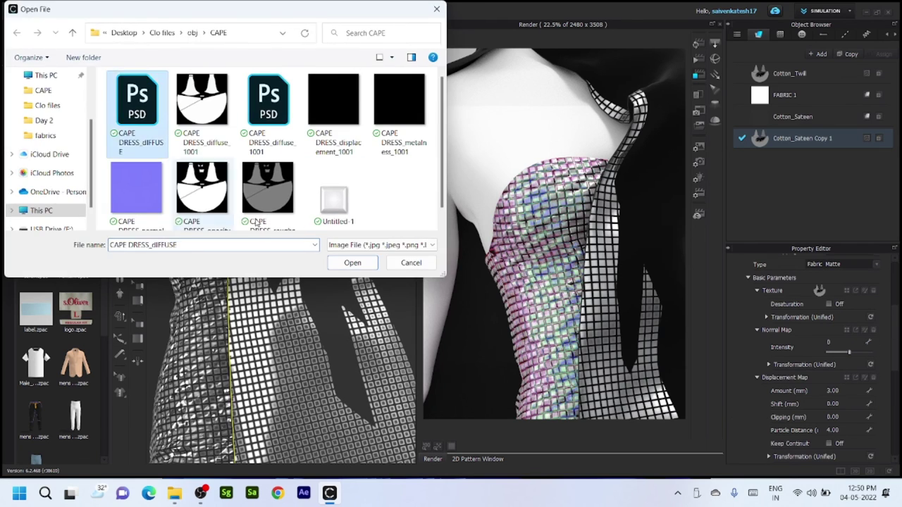
pyautogui.doubleClick(256, 217)
pyautogui.click(839, 390)
pyautogui.scroll(-6, 242, 379)
pyautogui.click(369, 174)
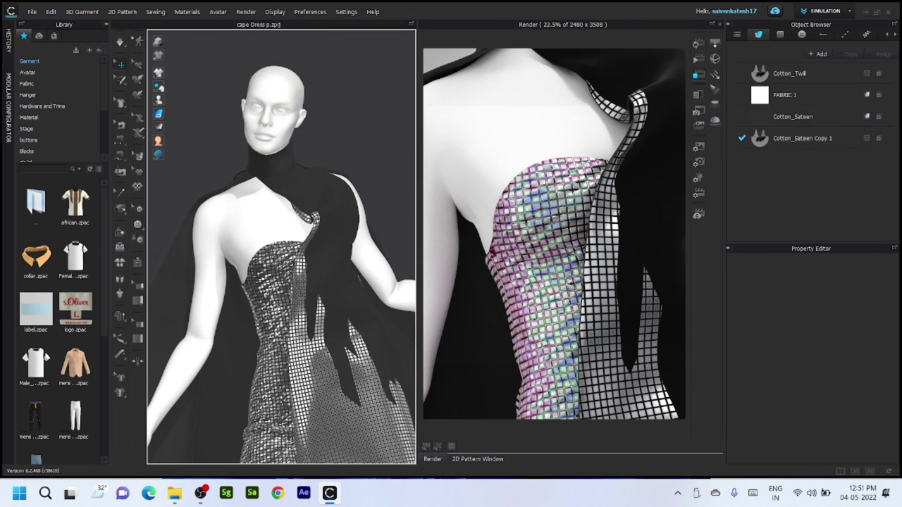
# Step: Set the background color in the render's image properties to Tie (DE6357)
pyautogui.moveTo(314, 268); pyautogui.dragTo(359, 269, button='right')
pyautogui.click(698, 146)
pyautogui.click(881, 419)
pyautogui.click(273, 245)
pyautogui.click(425, 353)
# Step: Frame the avatar's head and upper body from the front and start a new render
pyautogui.moveTo(303, 243); pyautogui.dragTo(236, 241, button='right')
pyautogui.scroll(4, 308, 240)
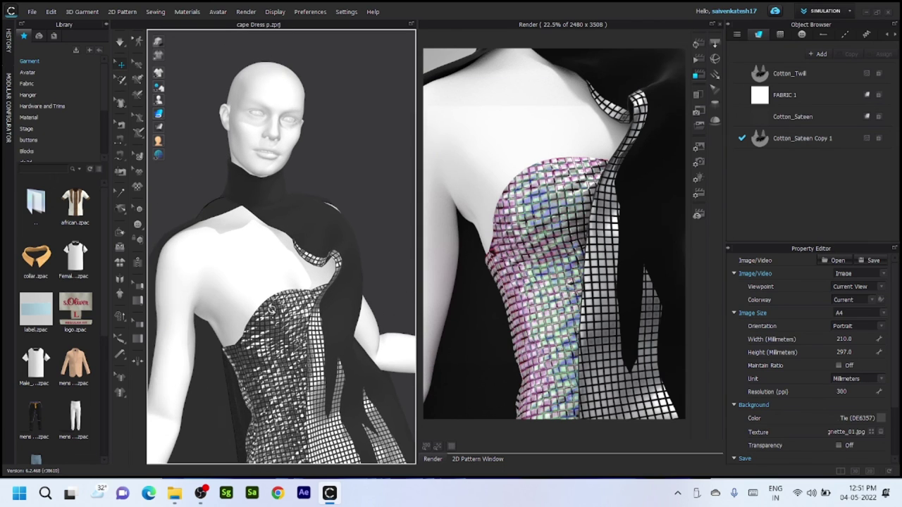
pyautogui.click(698, 44)
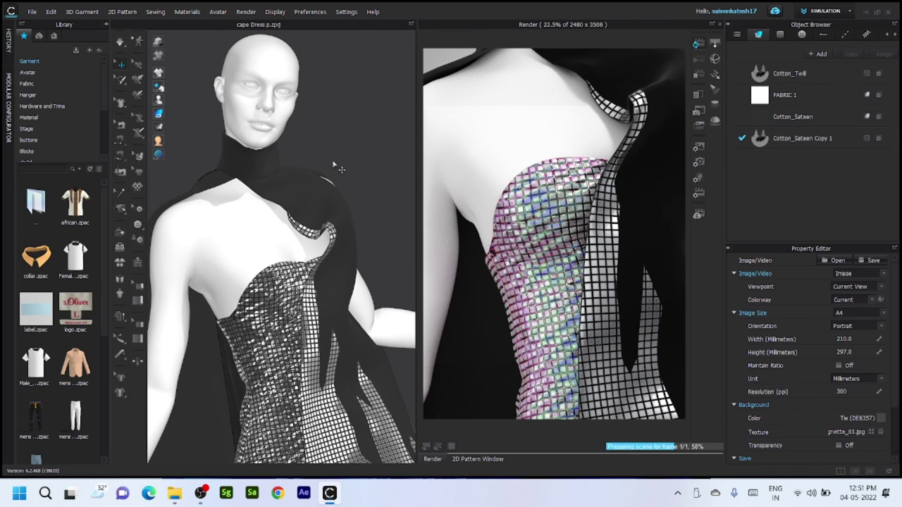